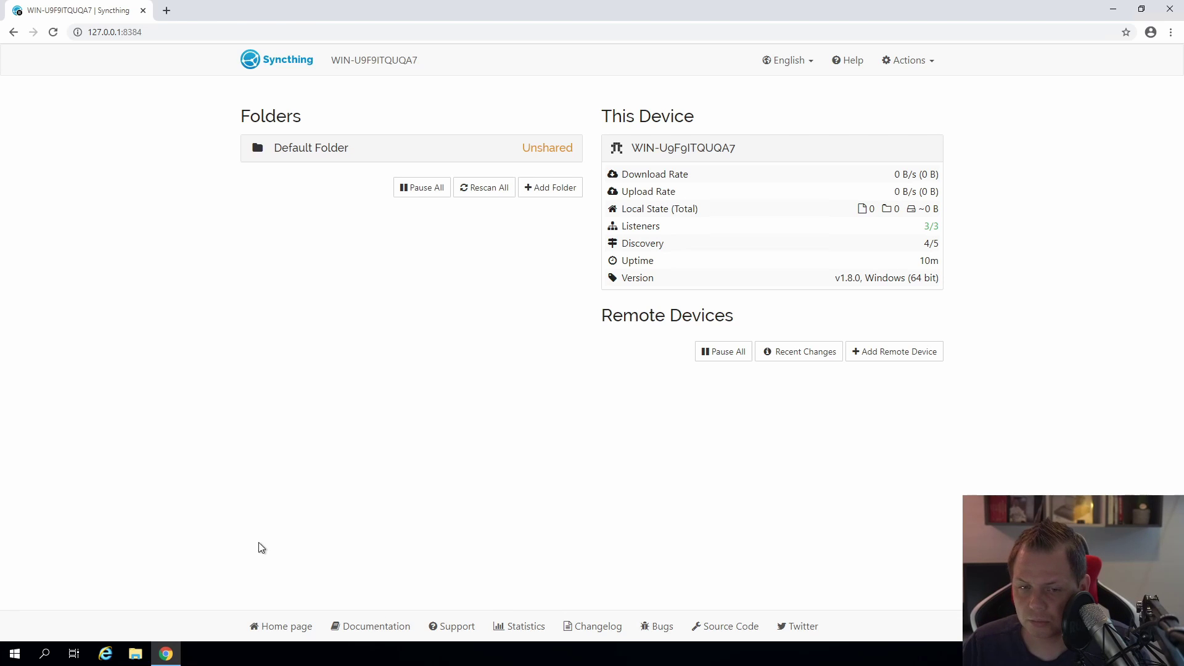
Search 'fire' to open Windows Defender Firewall on the server.
click(14, 653)
text(fire)
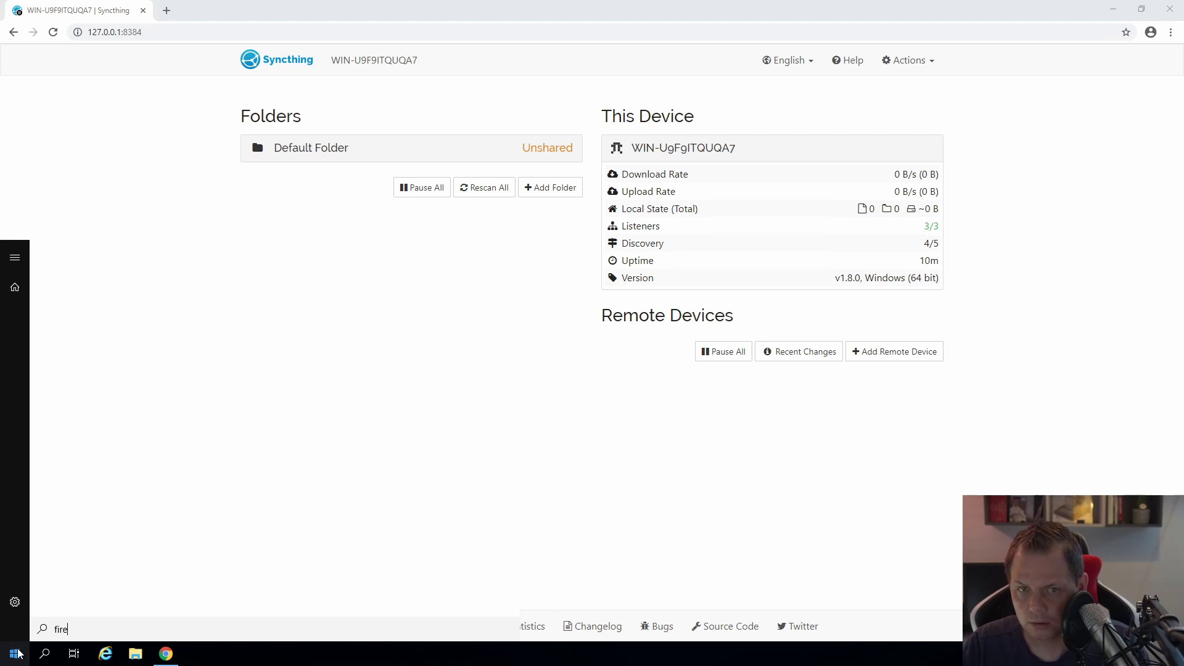
key(Return)
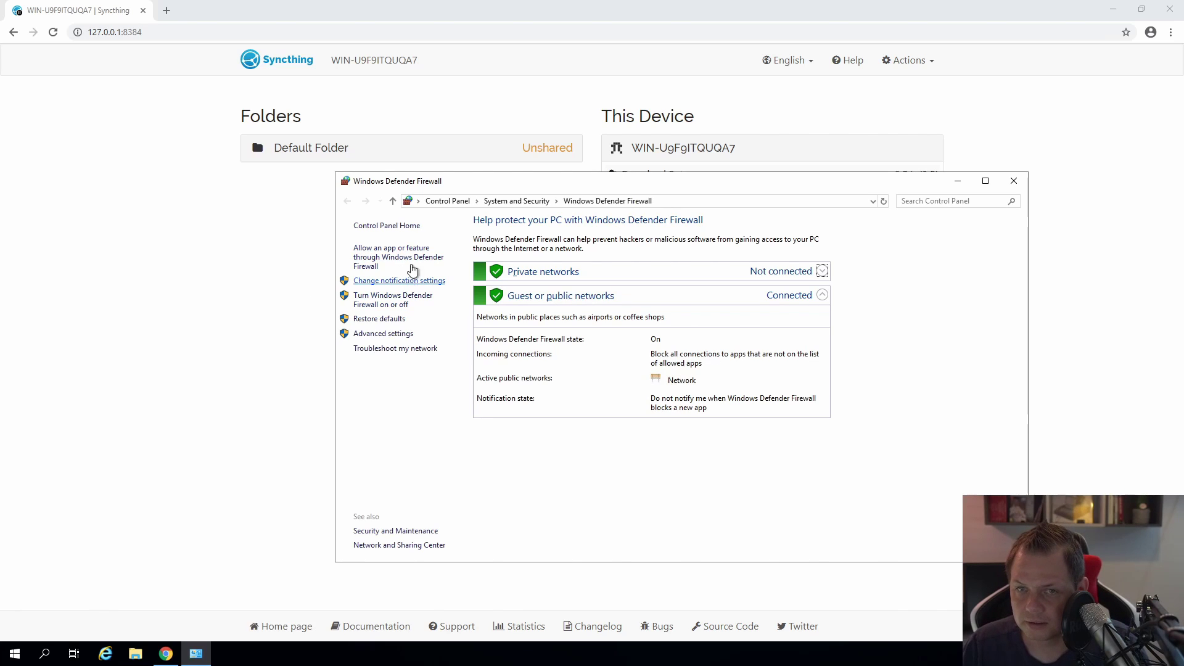
Turn the firewall off for both private and public networks and confirm.
click(792, 275)
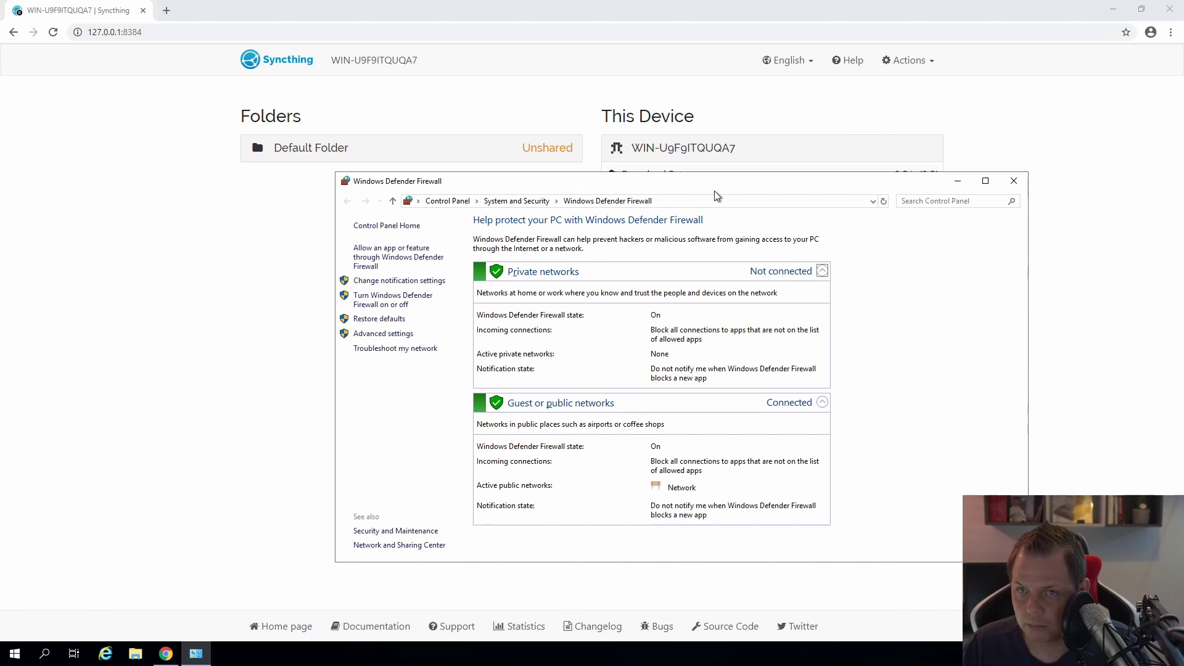
drag(716, 187, 517, 168)
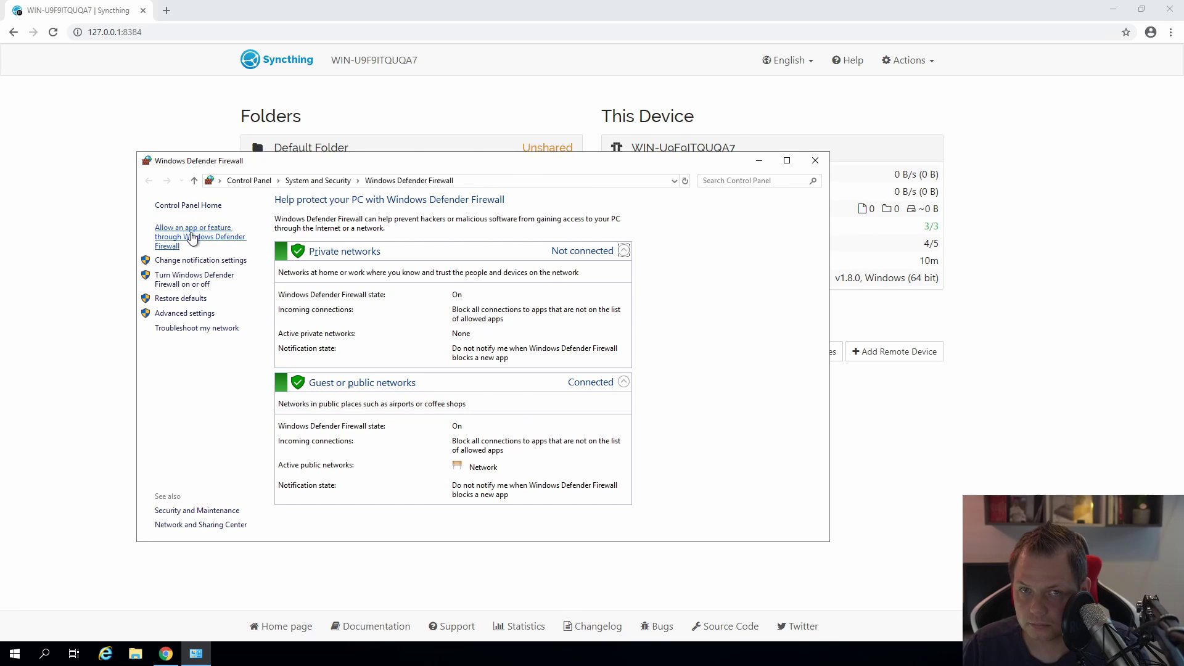
click(194, 263)
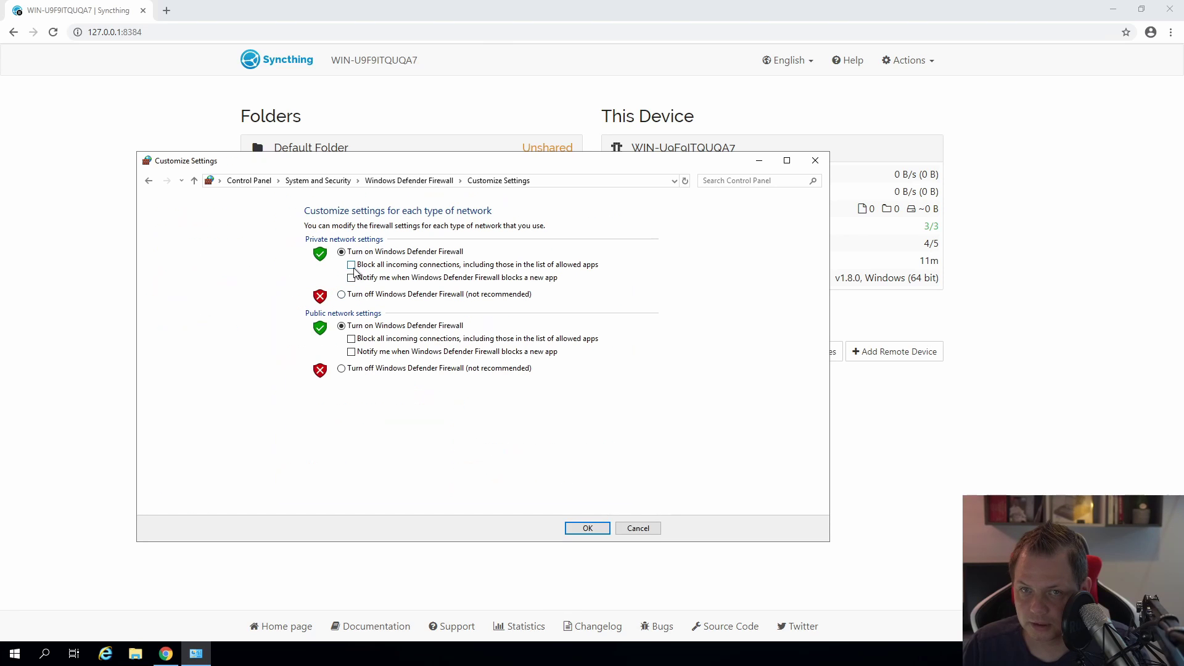
click(342, 294)
click(356, 369)
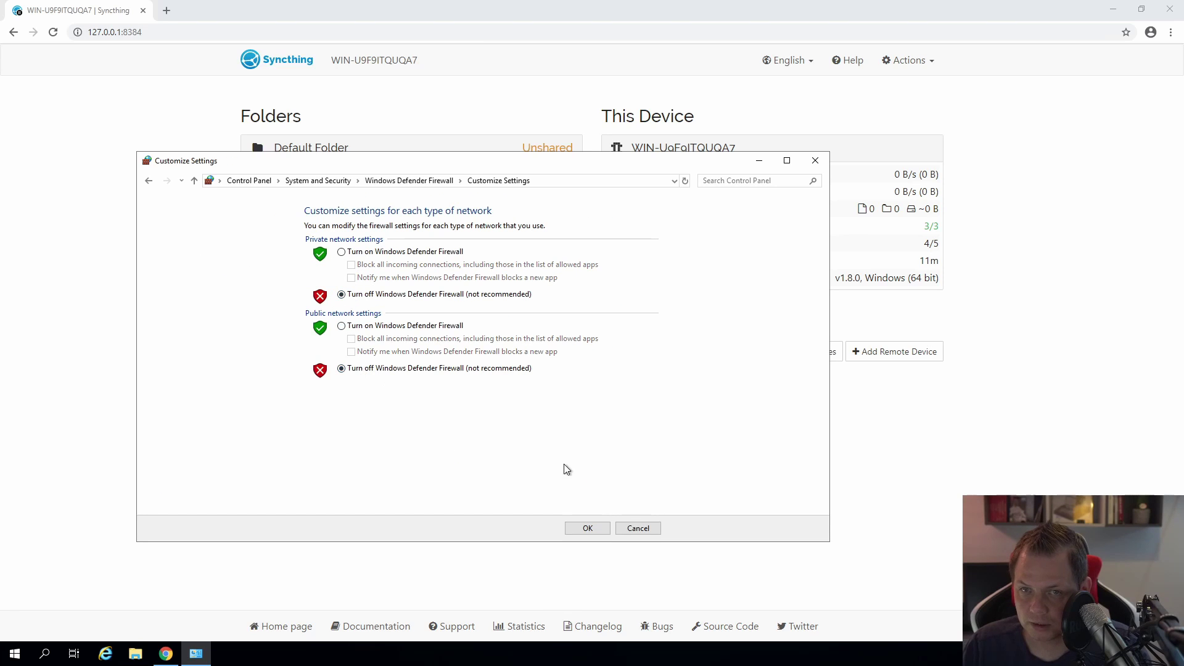
click(586, 528)
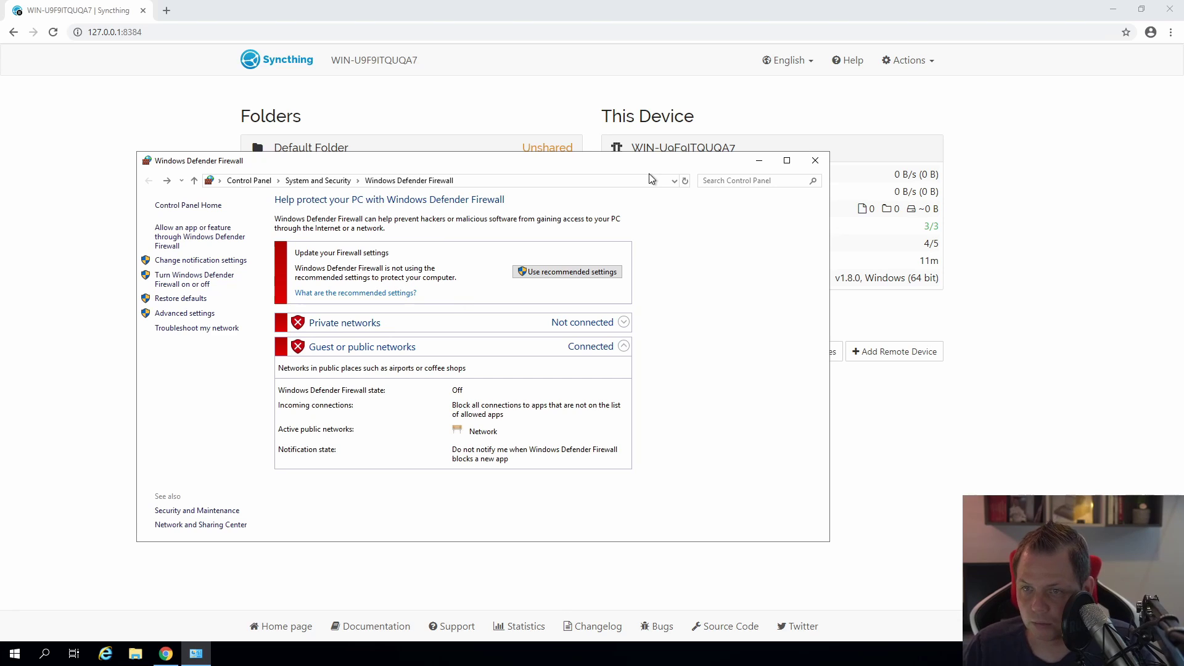
drag(662, 166, 697, 230)
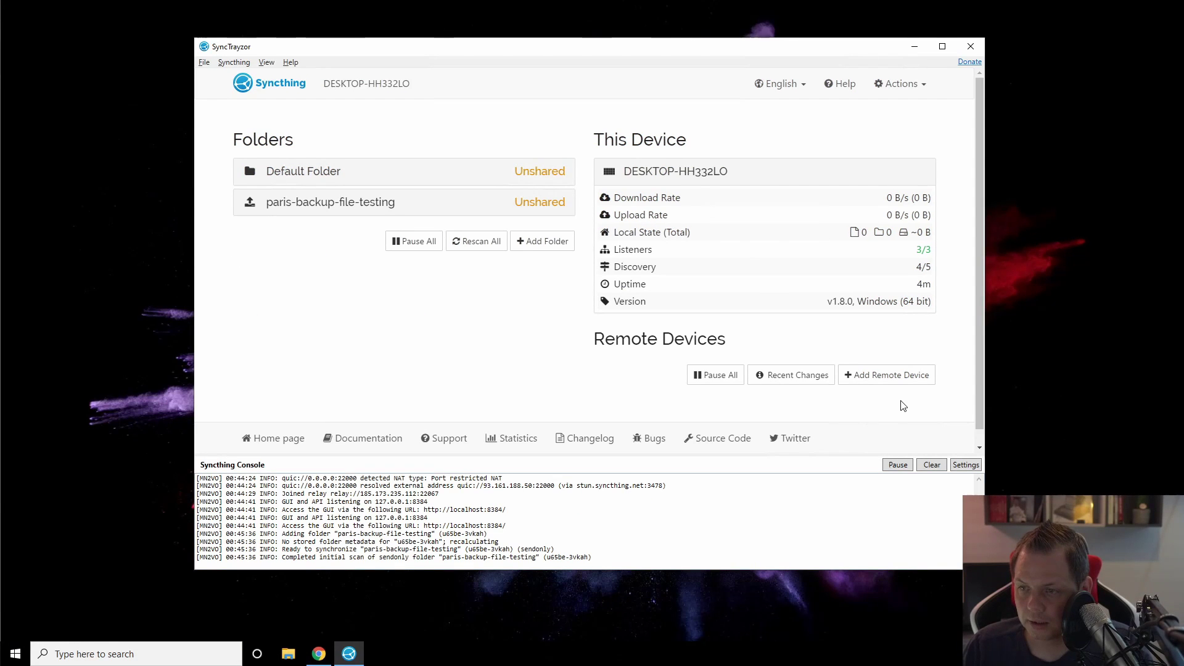
Start a new remote device with the first nearby device's ID as its Device ID.
click(895, 374)
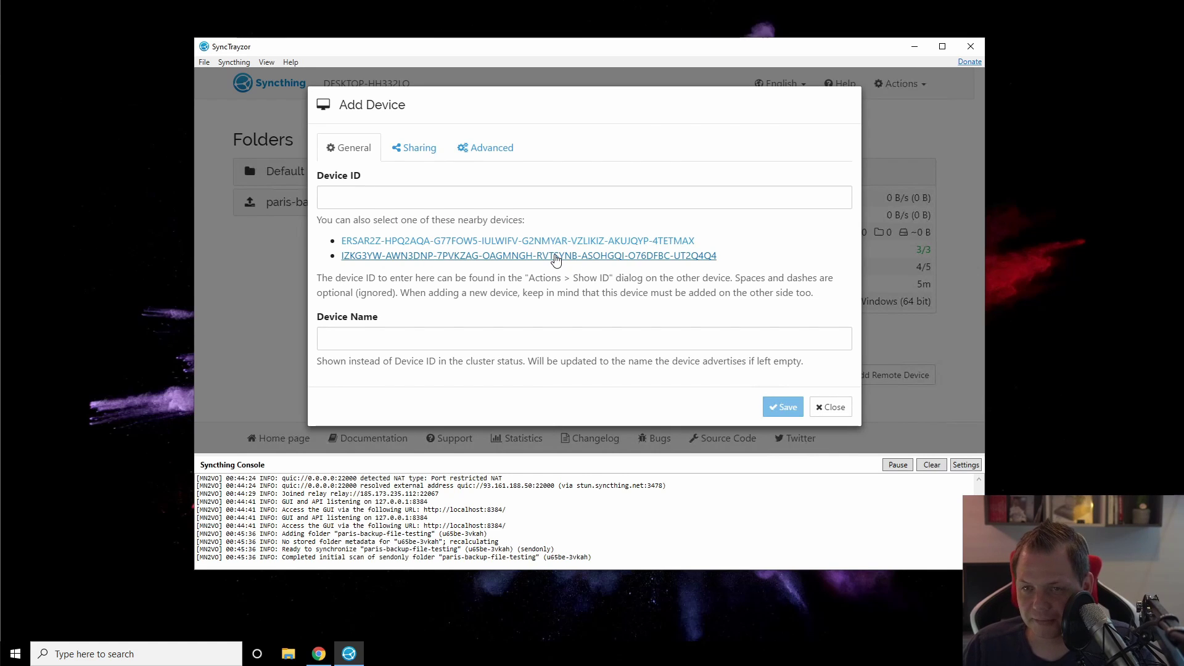
click(554, 256)
click(545, 241)
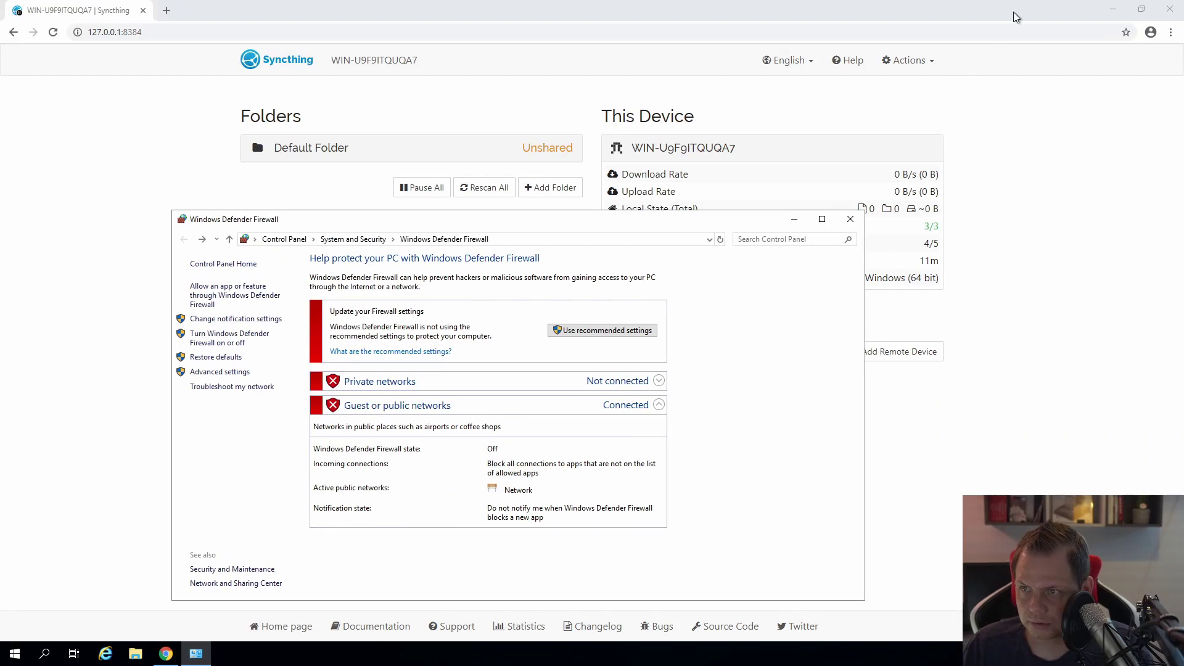
Show the server's own device ID via Actions > Show ID and copy it.
drag(711, 223, 671, 203)
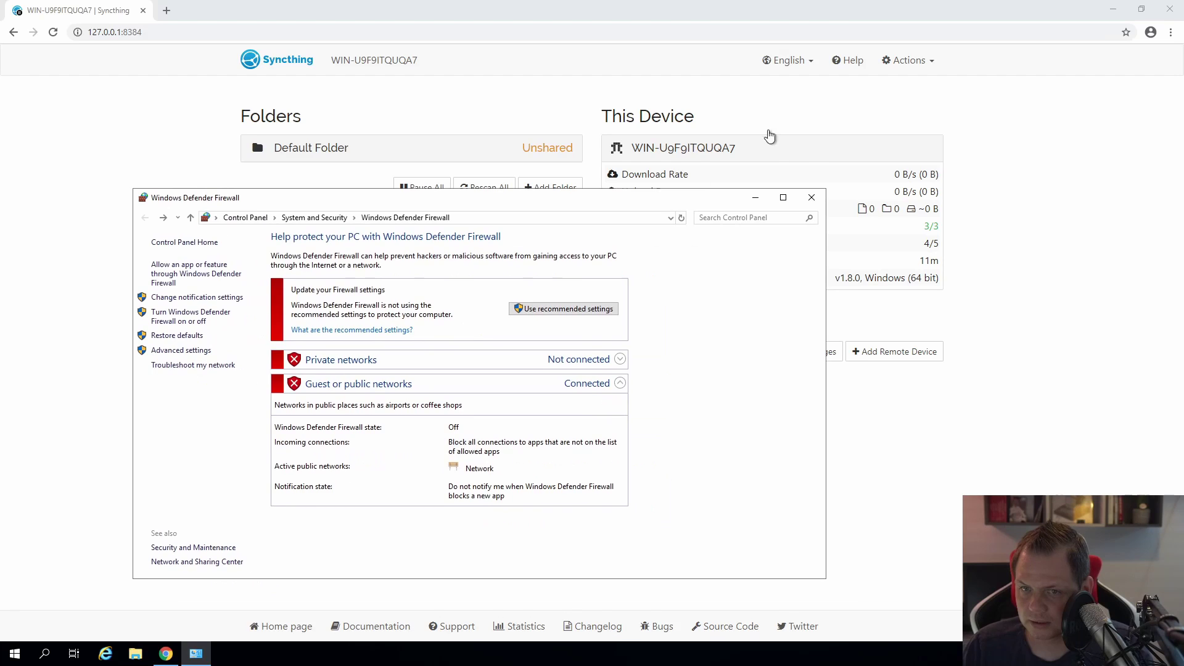
click(909, 61)
click(888, 108)
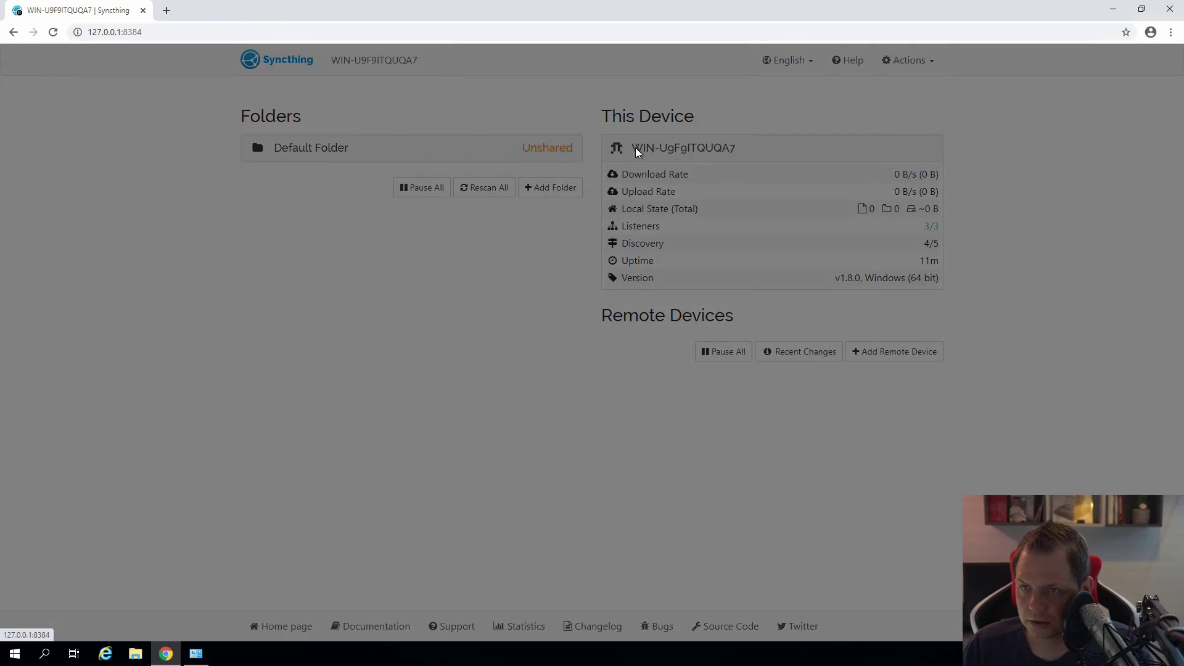
click(624, 143)
right_click(650, 146)
click(663, 153)
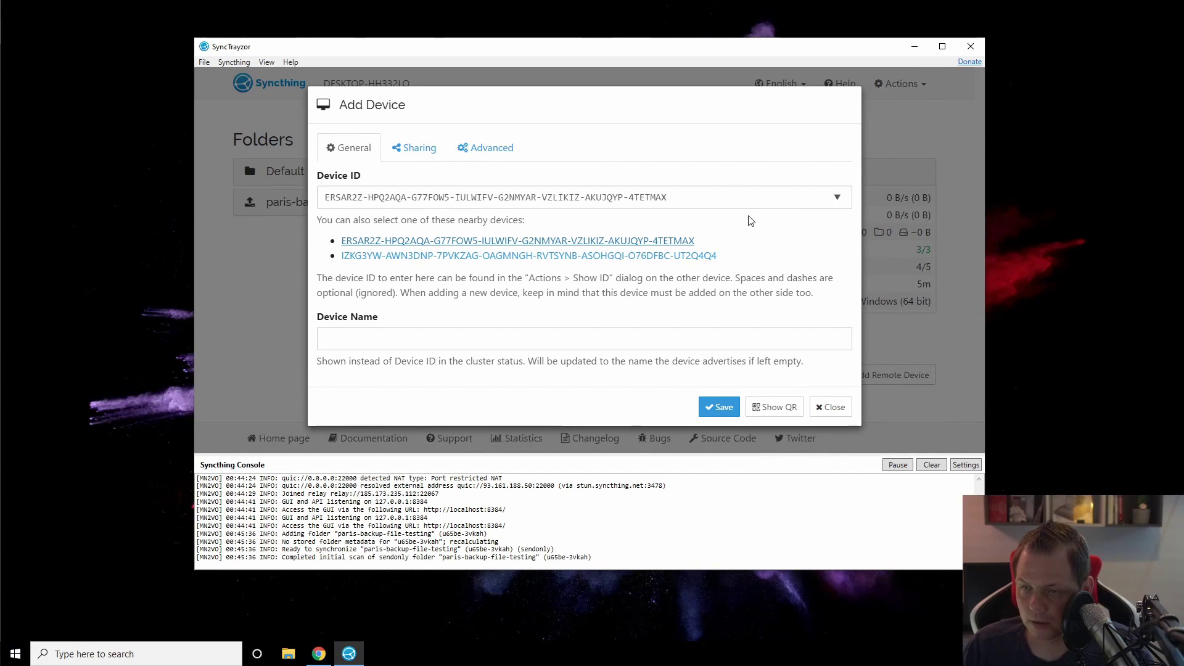
Reopen Add Remote Device and paste the server's device ID.
click(832, 408)
click(908, 90)
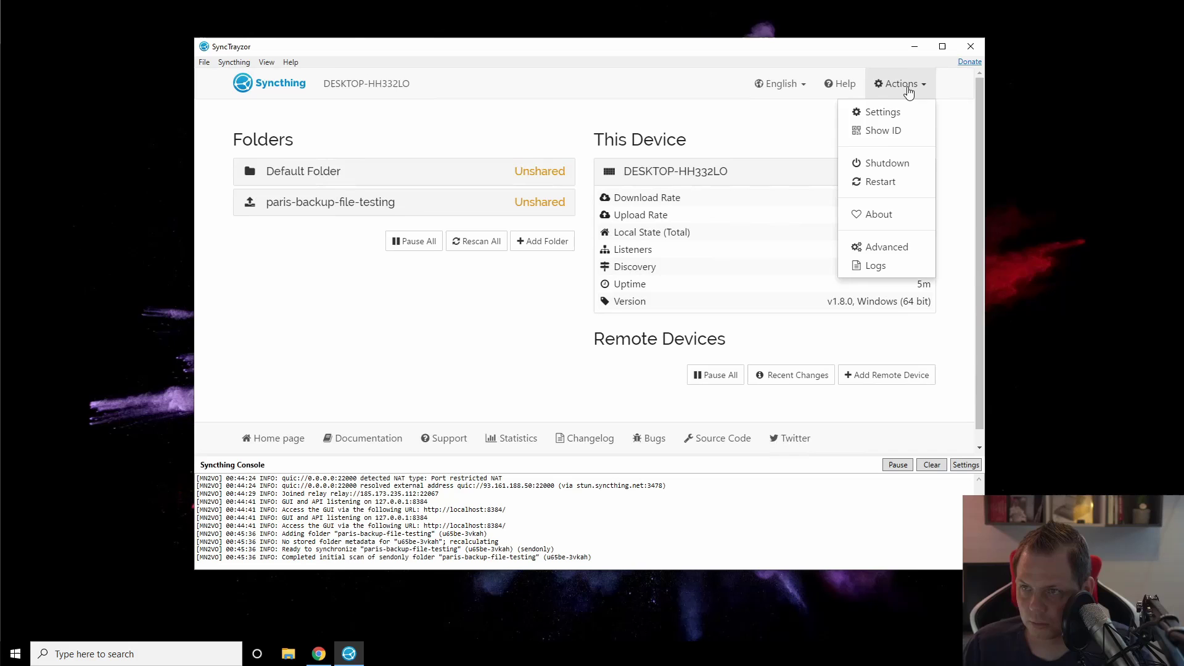
click(907, 380)
key(ctrl+v)
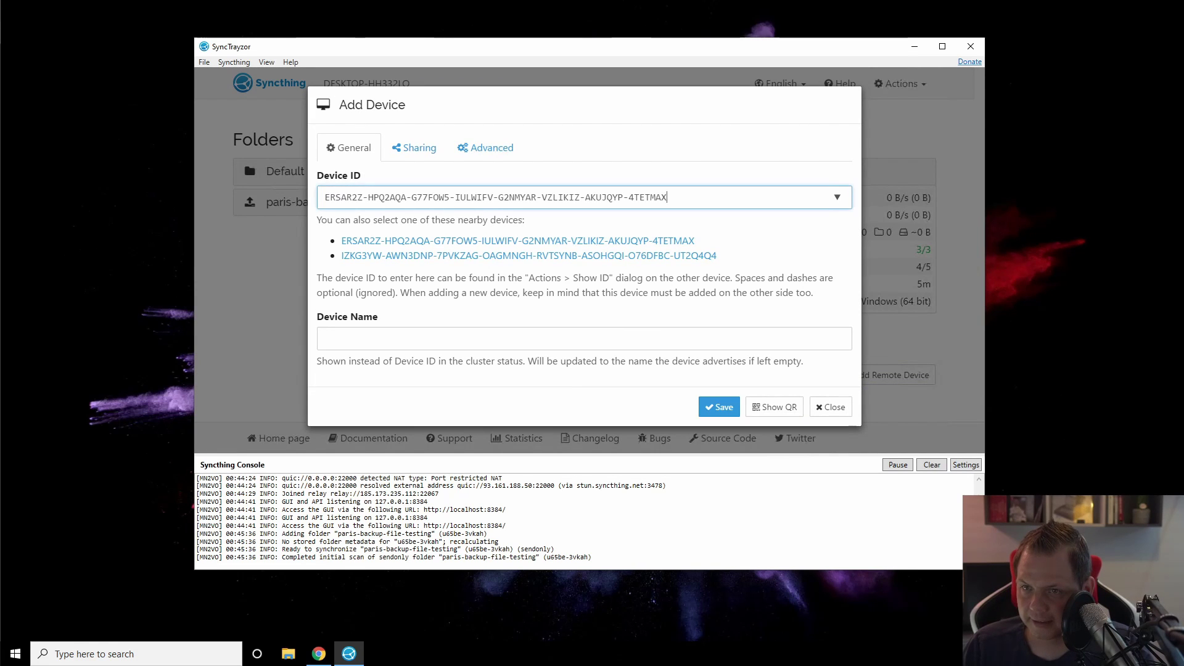
Name the new device WindowsServer2019-Sandbox.
click(432, 339)
text(Windows10-Sdan)
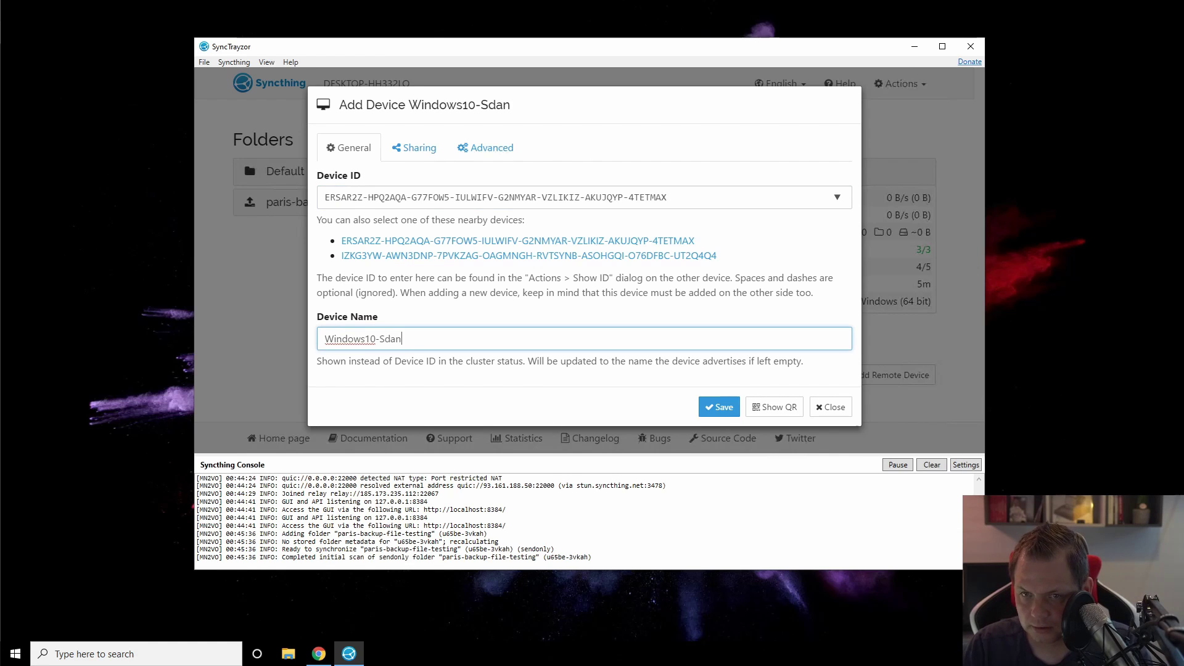
key(BackSpace)
key(BackSpace)
key(BackSpace)
text(andbox)
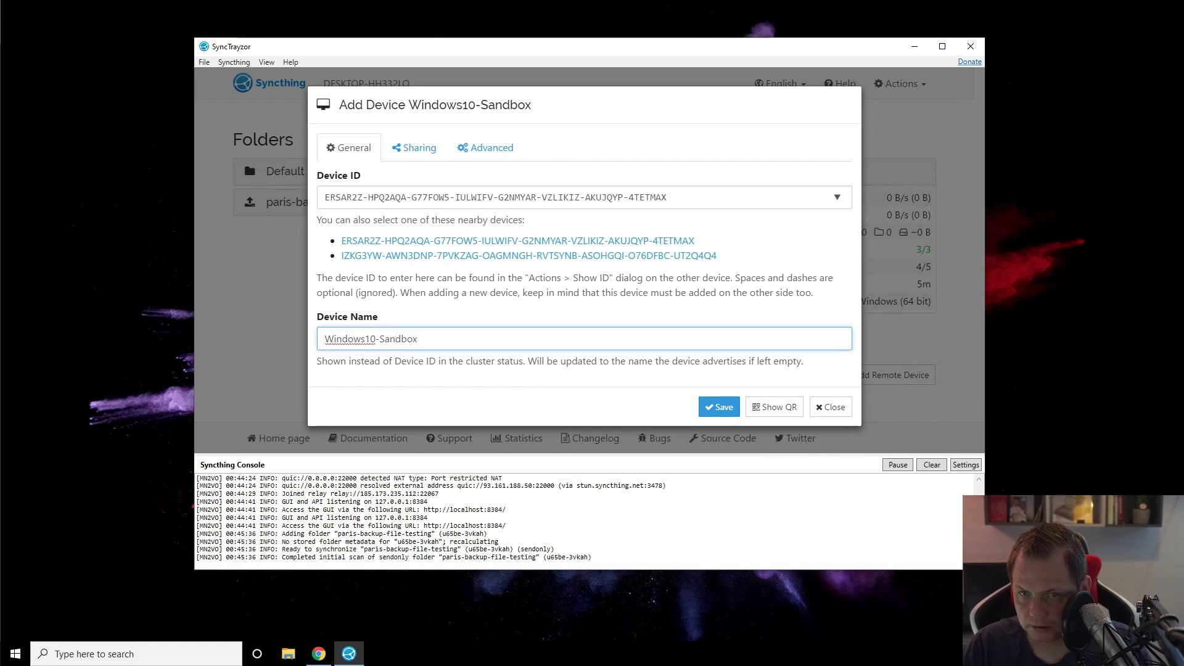
click(379, 339)
key(BackSpace)
key(BackSpace)
key(BackSpace)
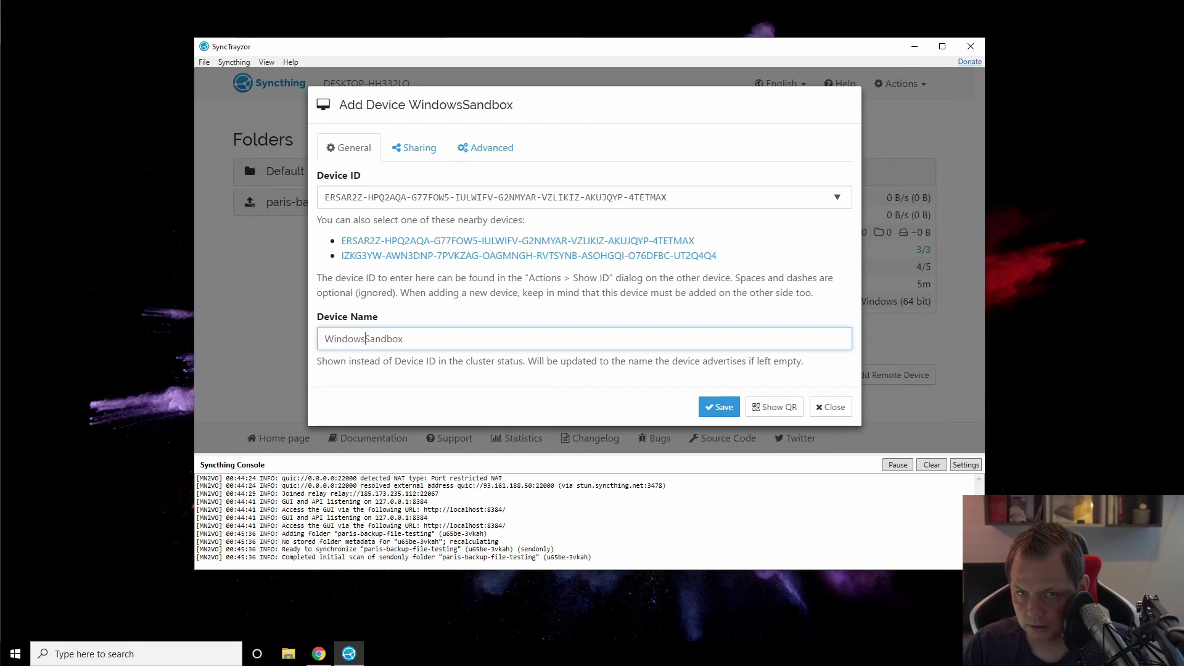
text(Server2)
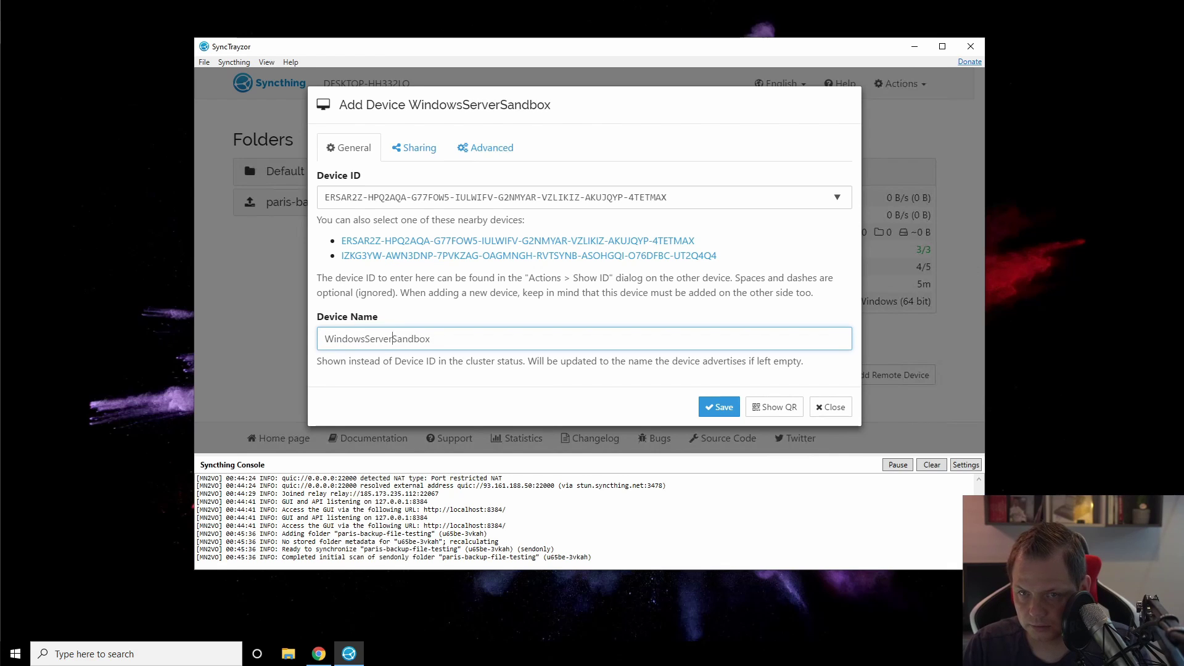
text(019-)
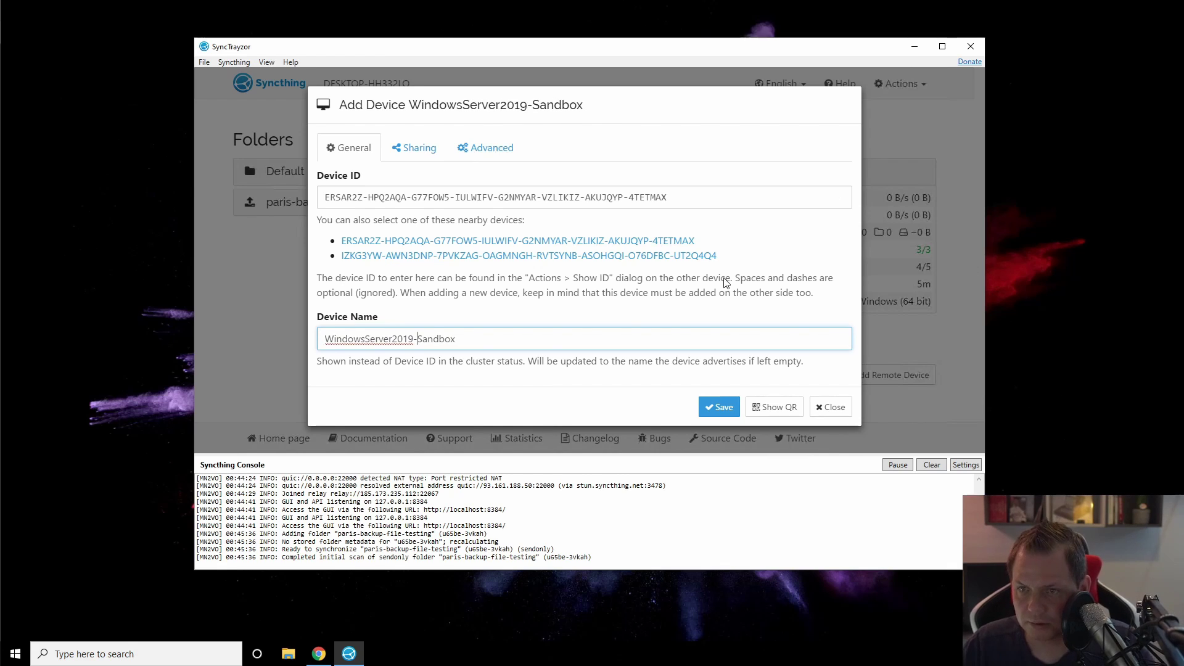
Tick paris-backup-file-testing on the Sharing tab for this device.
click(490, 148)
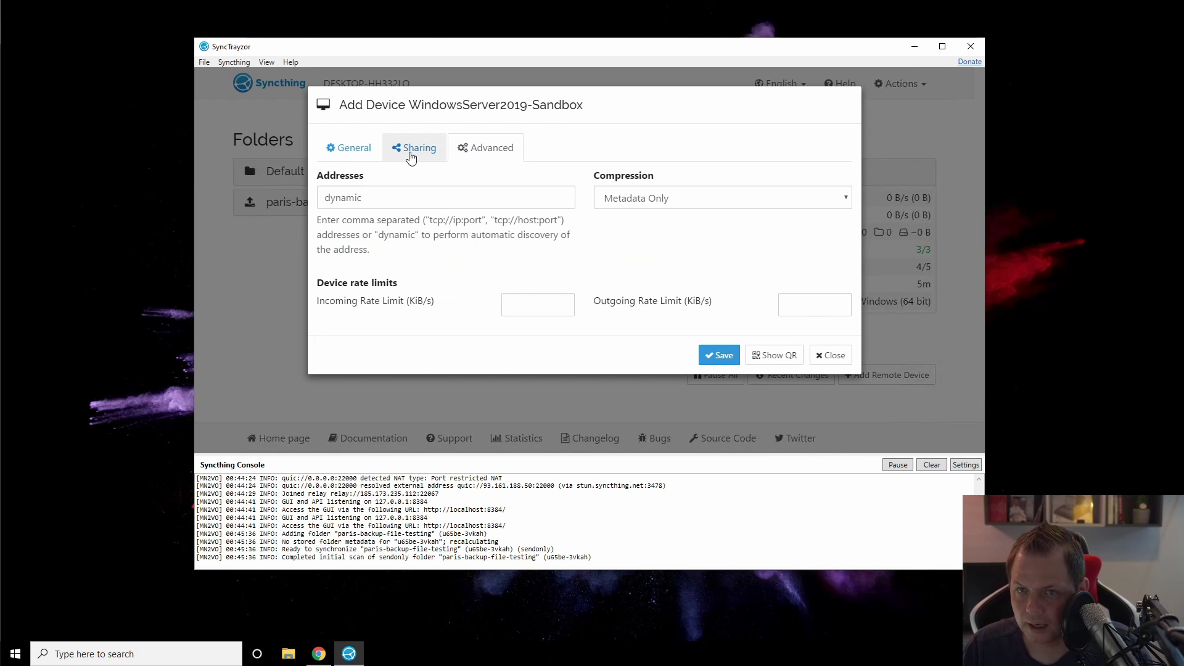
click(411, 154)
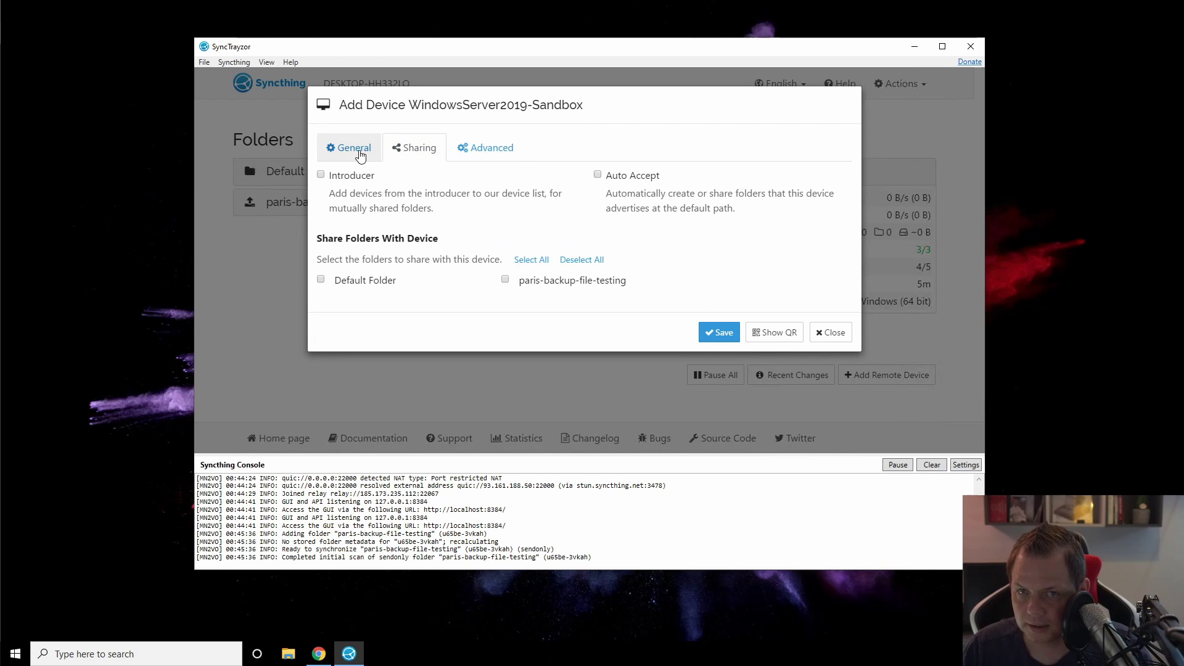
click(543, 281)
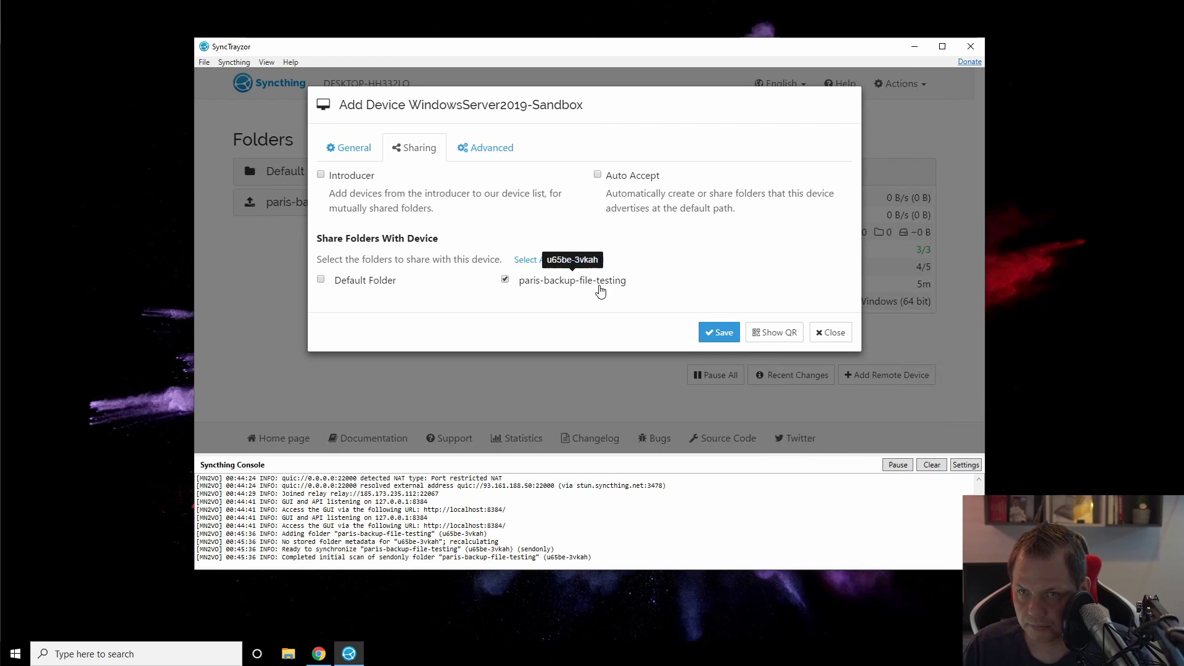
click(362, 152)
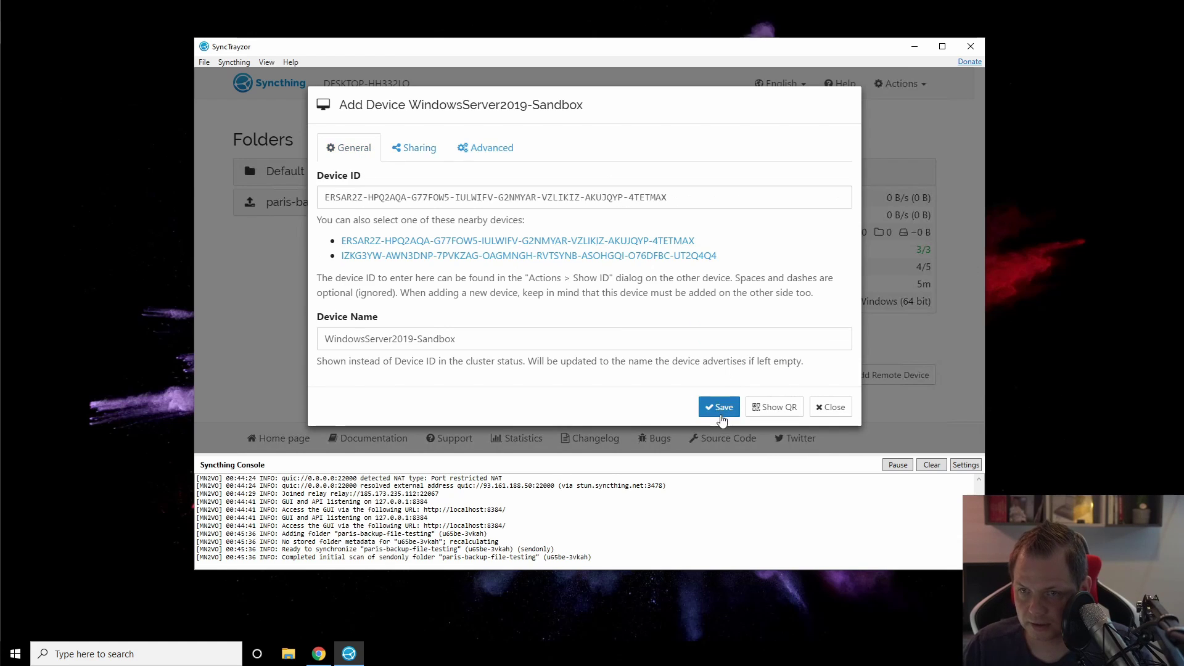
Save WindowsServer2019-Sandbox and expand its entry under Remote Devices.
click(722, 409)
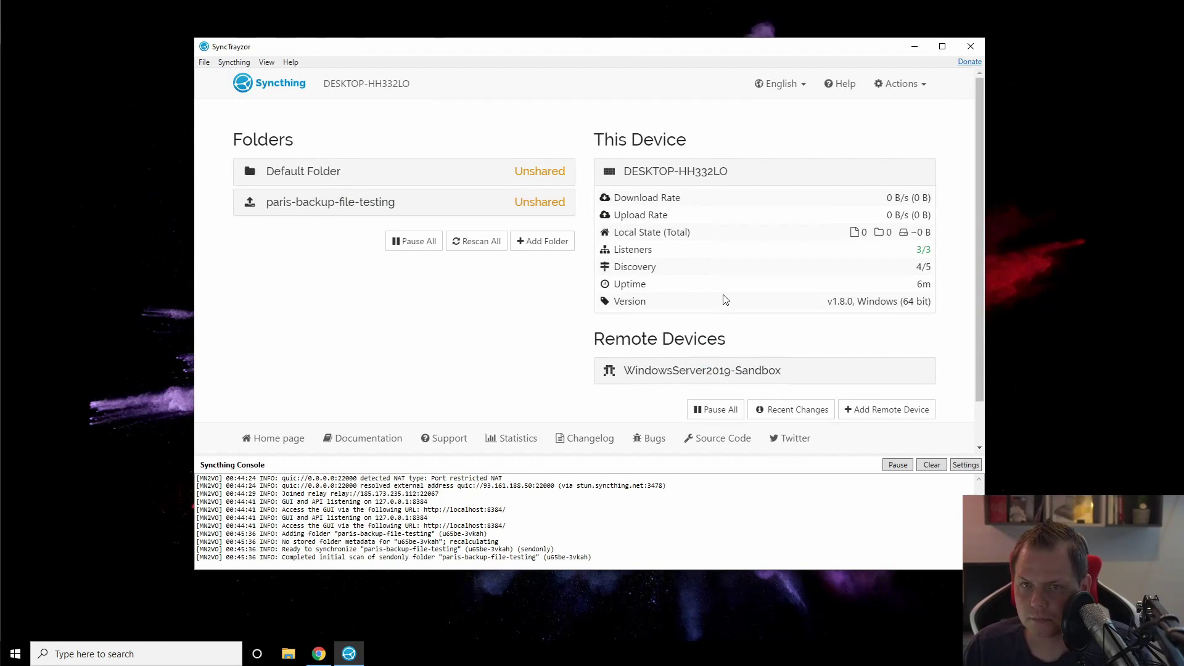
scroll(740, 321, down, 1)
click(756, 334)
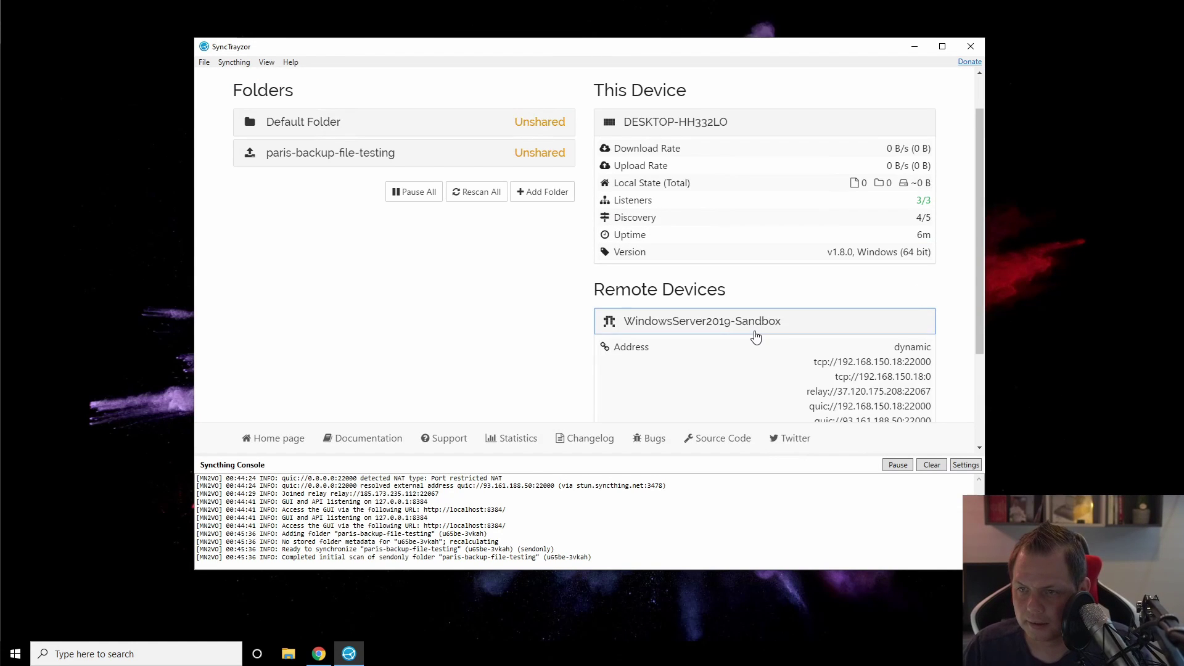
scroll(753, 336, down, 3)
scroll(756, 345, up, 1)
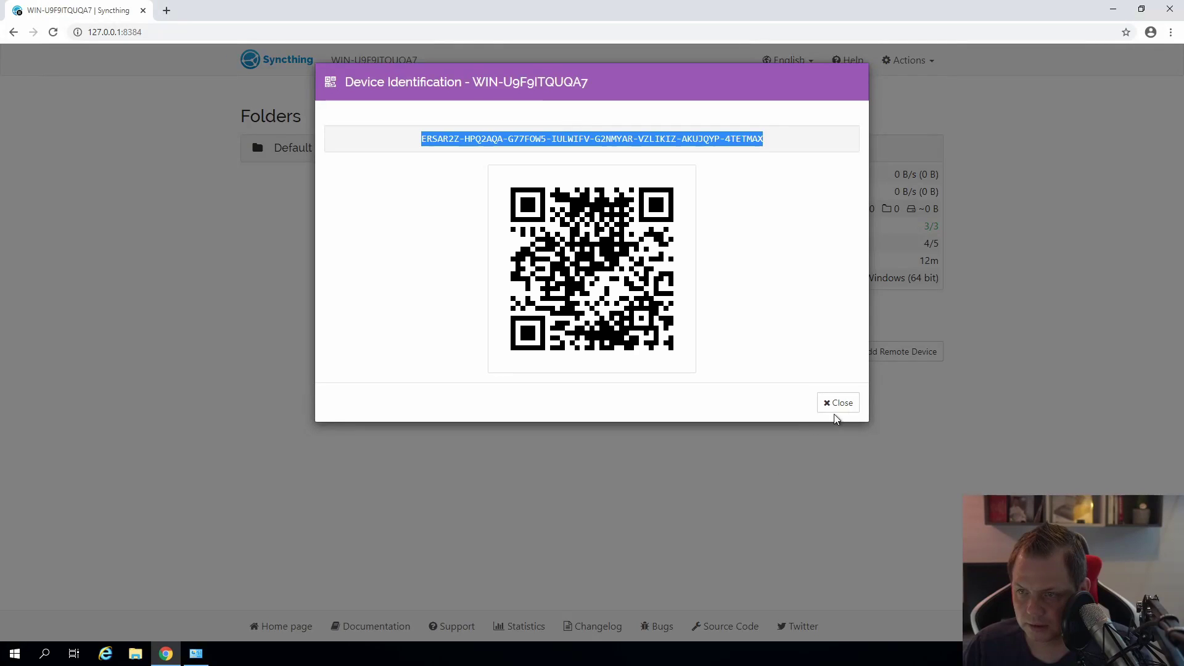
Close the device ID view and scroll back up to the folder list.
click(834, 410)
click(526, 159)
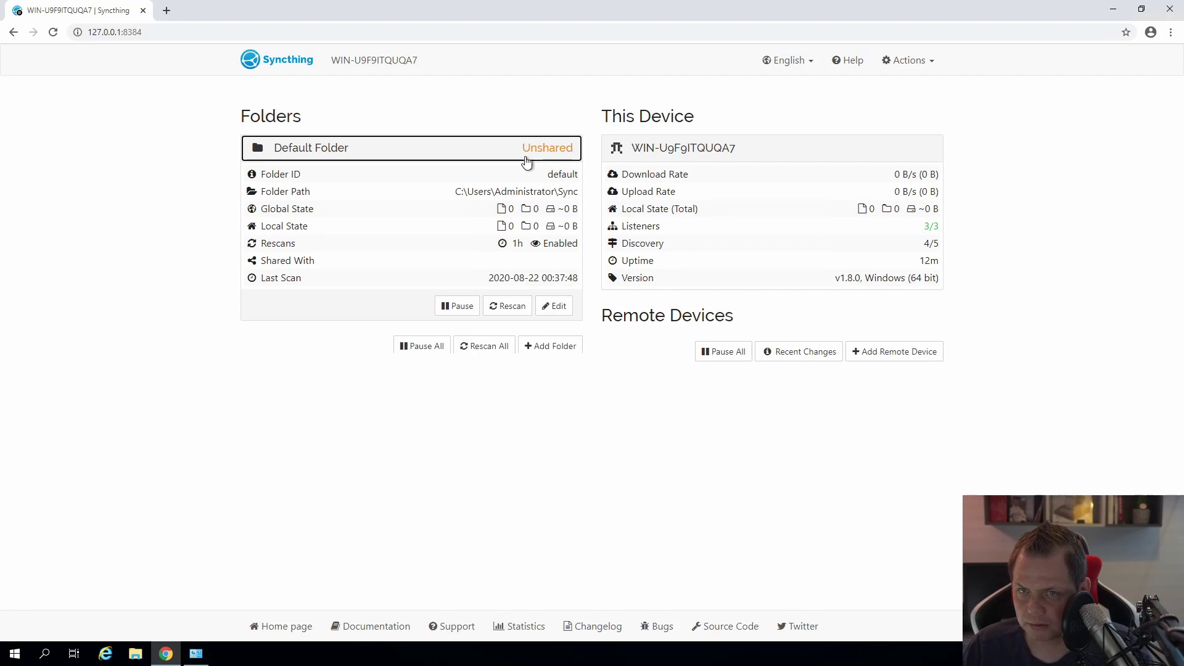
click(526, 158)
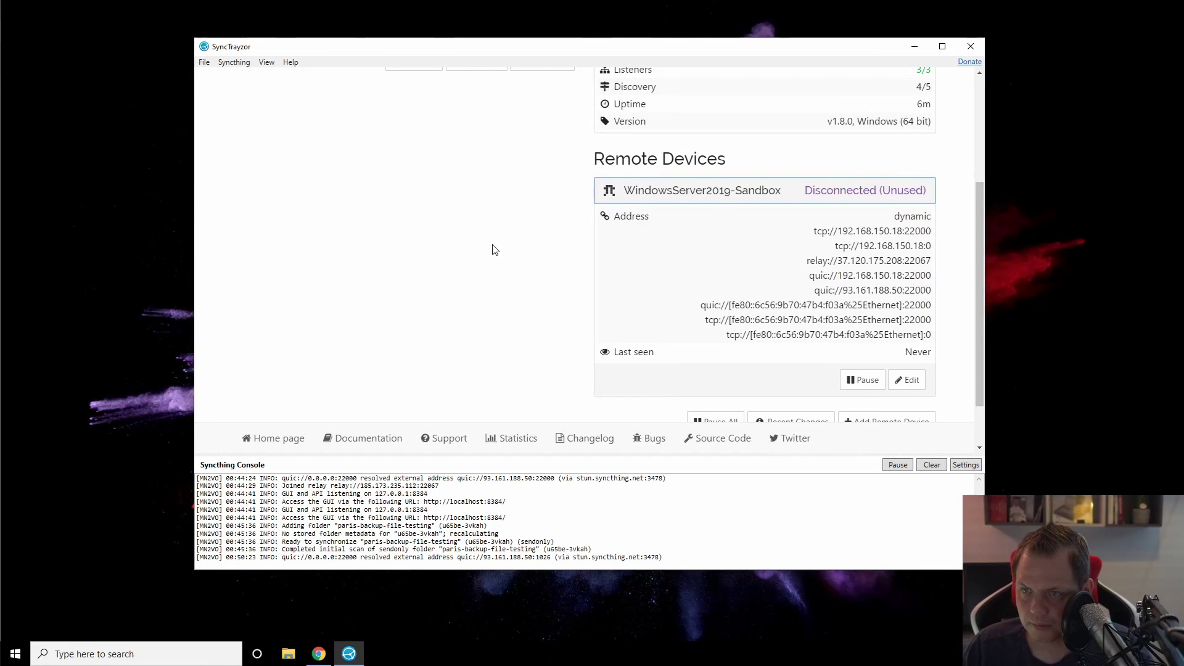
scroll(492, 256, up, 5)
Edit paris-backup-file-testing, tick WindowsServer2019-Sandbox under Sharing, and save.
click(331, 202)
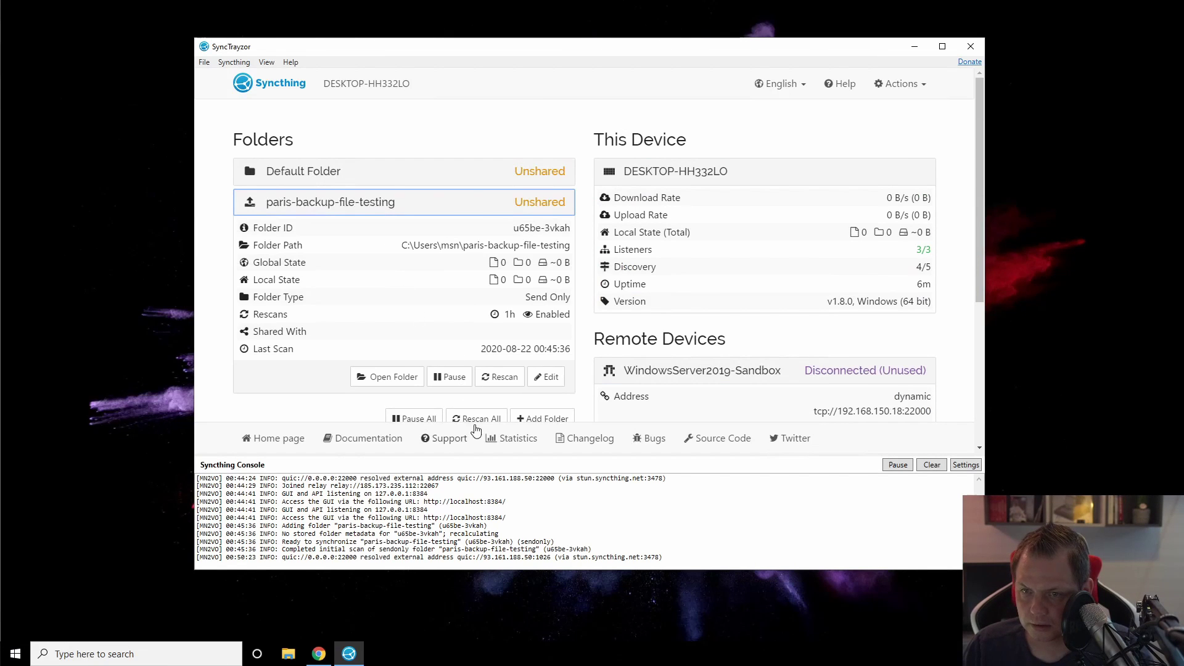
click(547, 378)
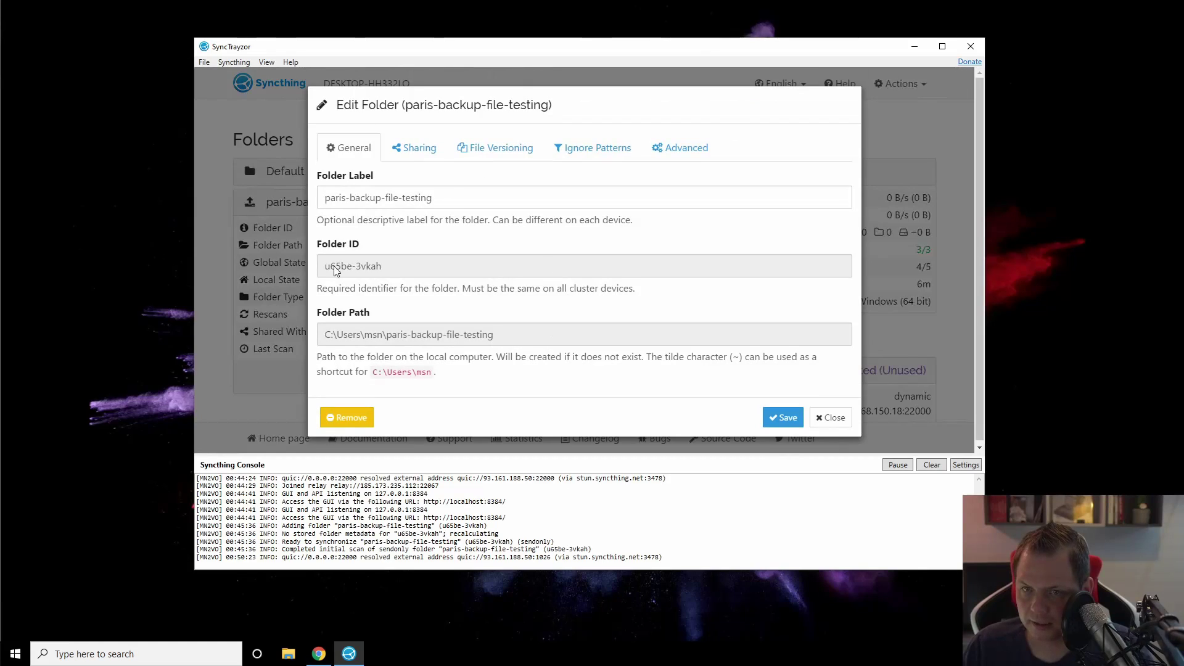
click(413, 151)
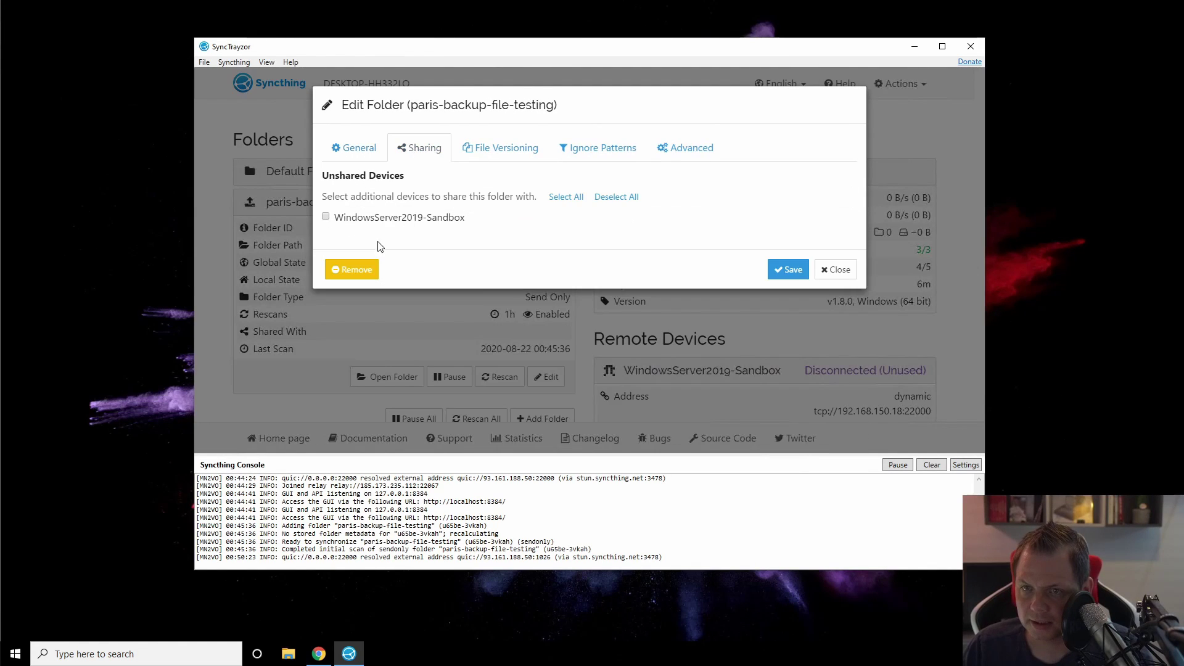
click(789, 275)
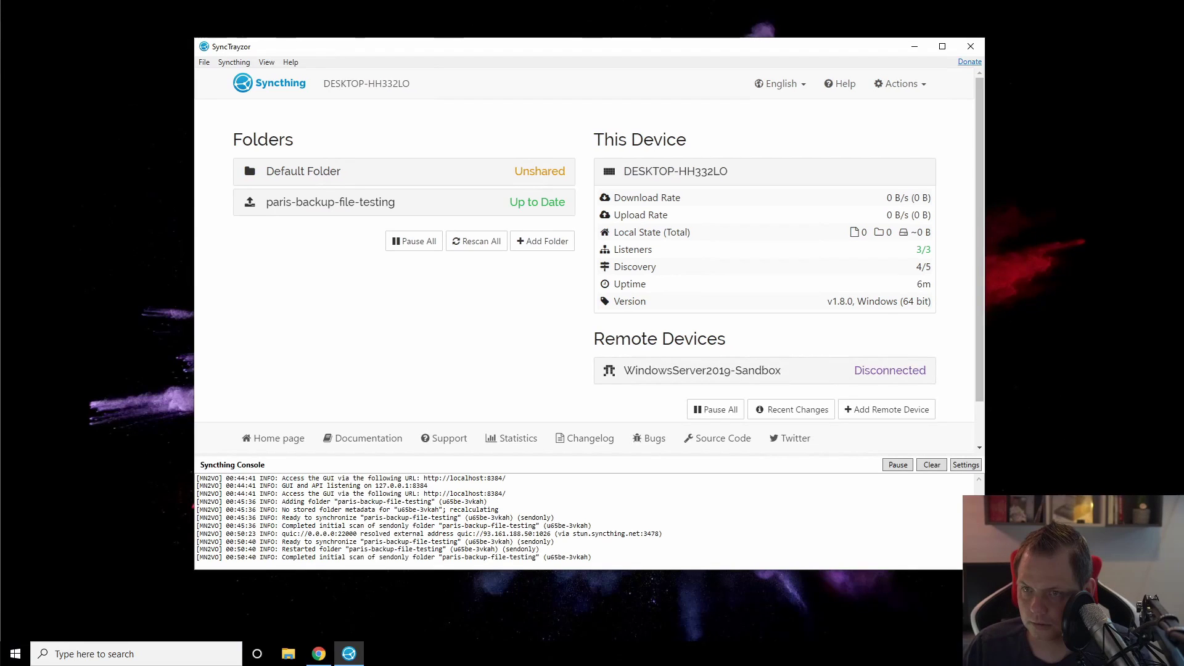
Expand WindowsServer2019-Sandbox under Remote Devices to confirm it lists paris-backup-file-testing.
click(867, 374)
scroll(875, 363, down, 3)
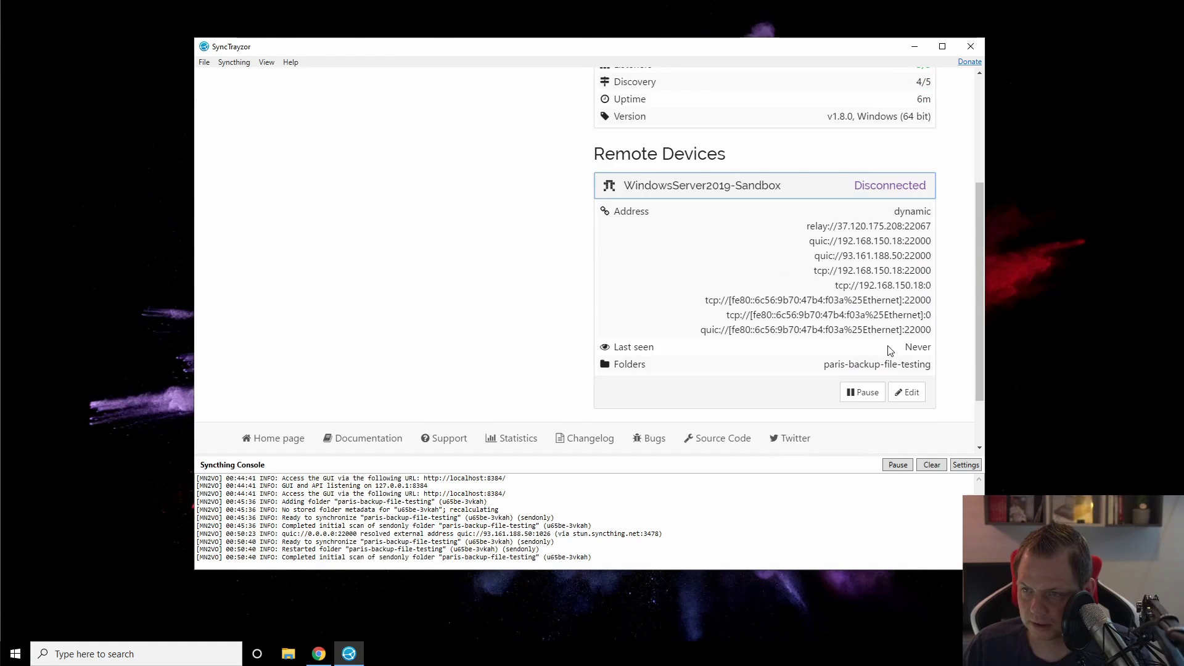
scroll(881, 354, up, 3)
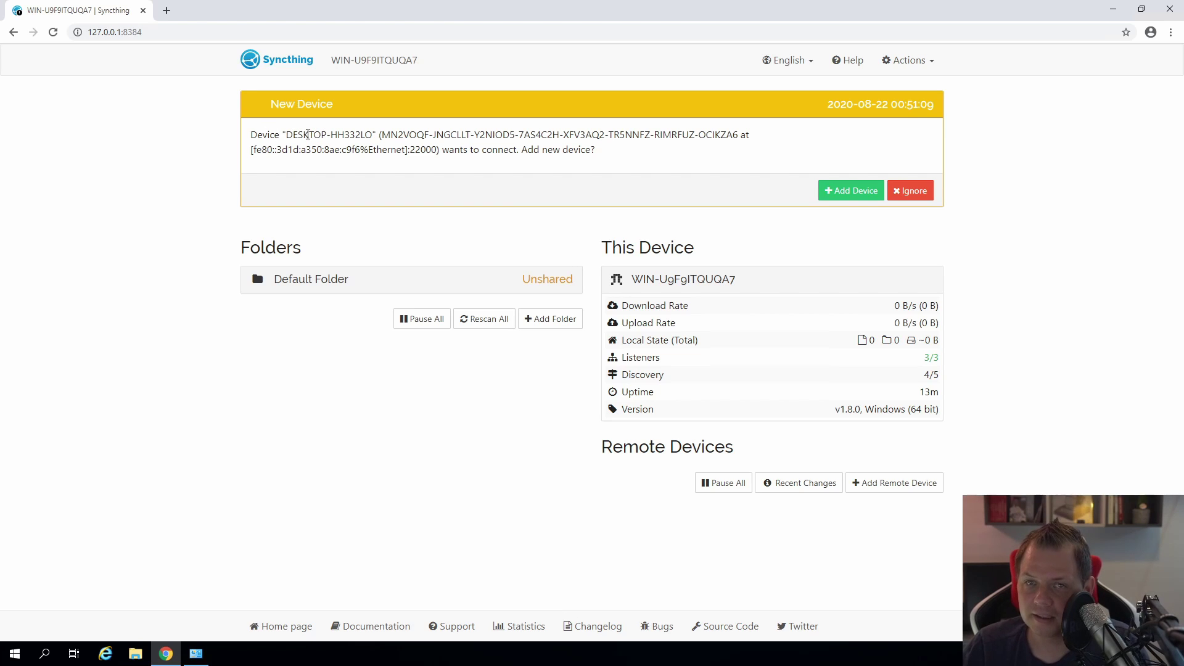
drag(308, 133, 735, 138)
click(355, 132)
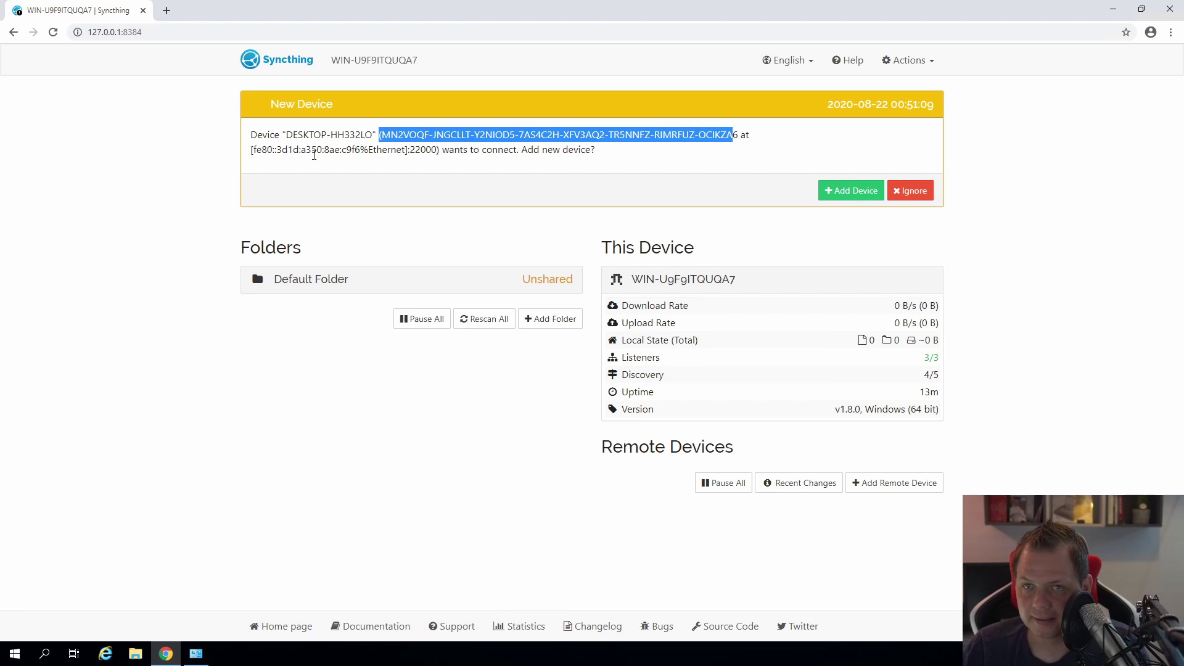
click(456, 174)
double_click(418, 151)
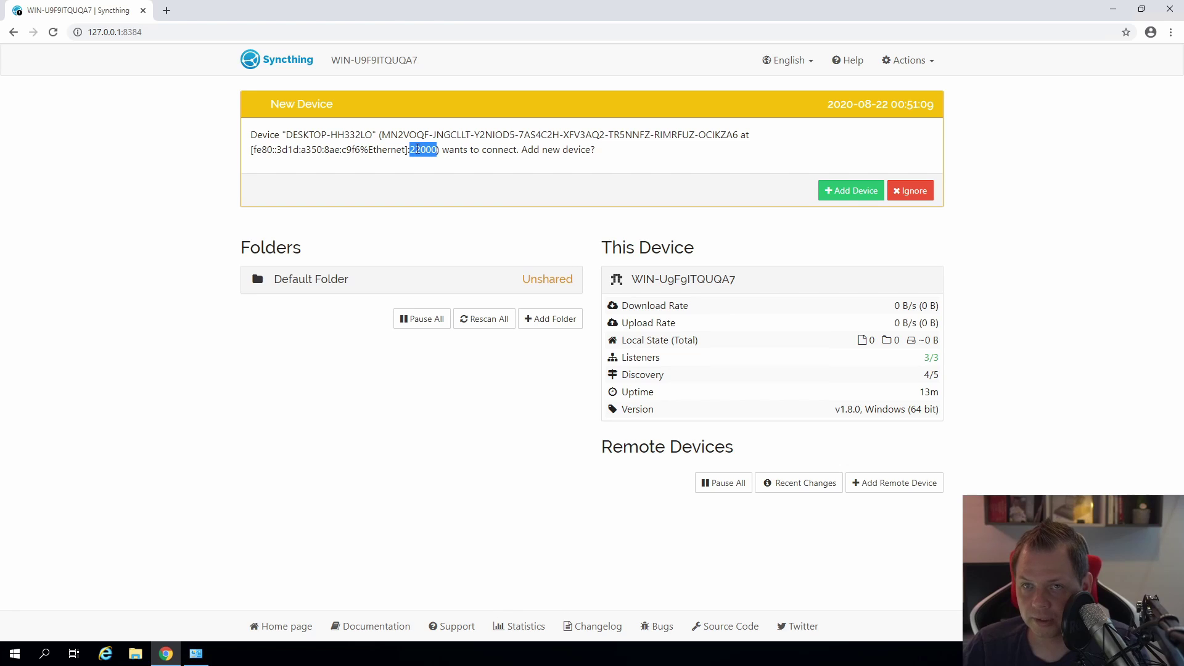
click(455, 151)
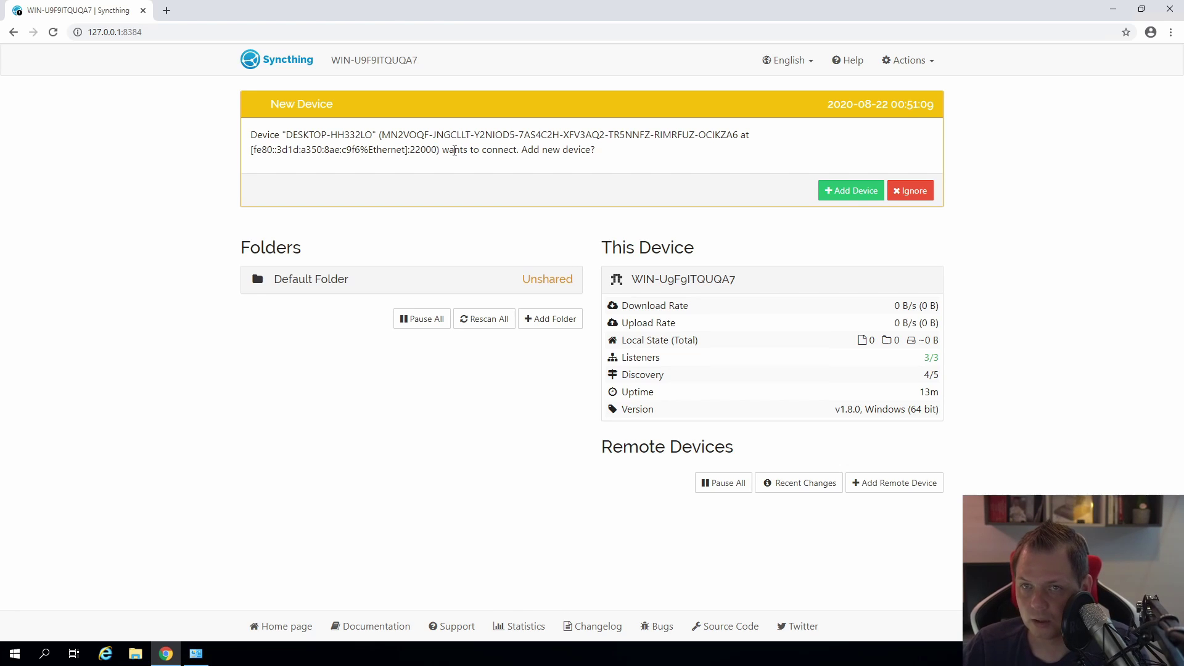
Accept DESKTOP-HH332LO's connection request, rename the device Windows10-Sandbox, and save.
click(833, 192)
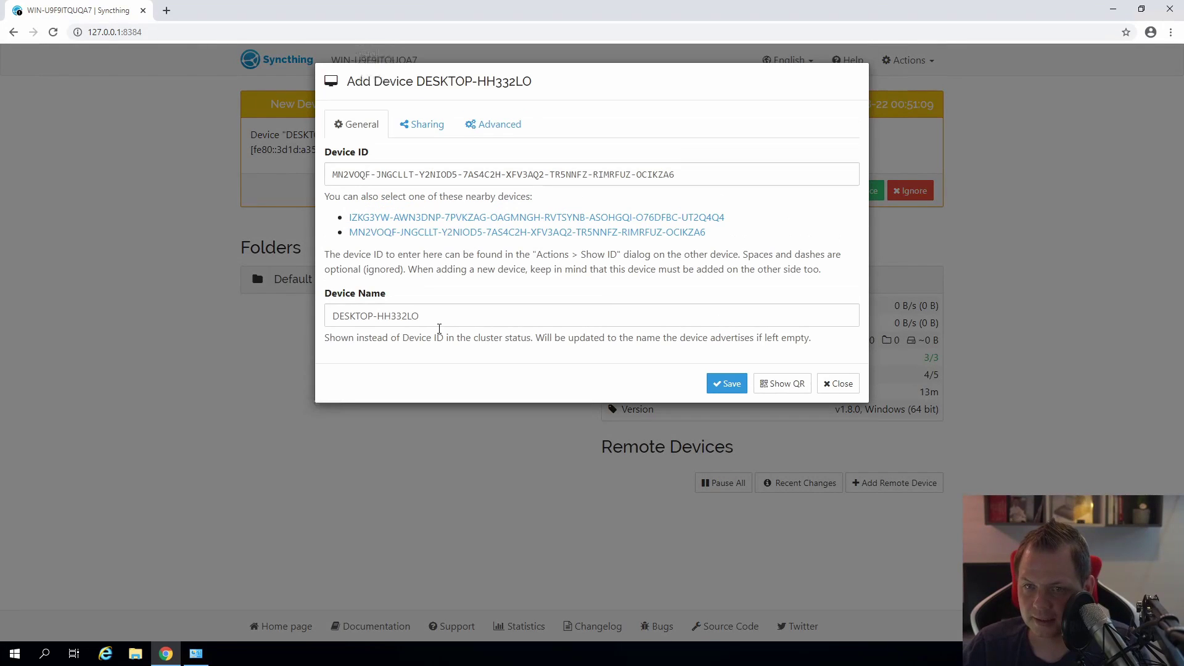
drag(460, 311, 289, 298)
text(Wi)
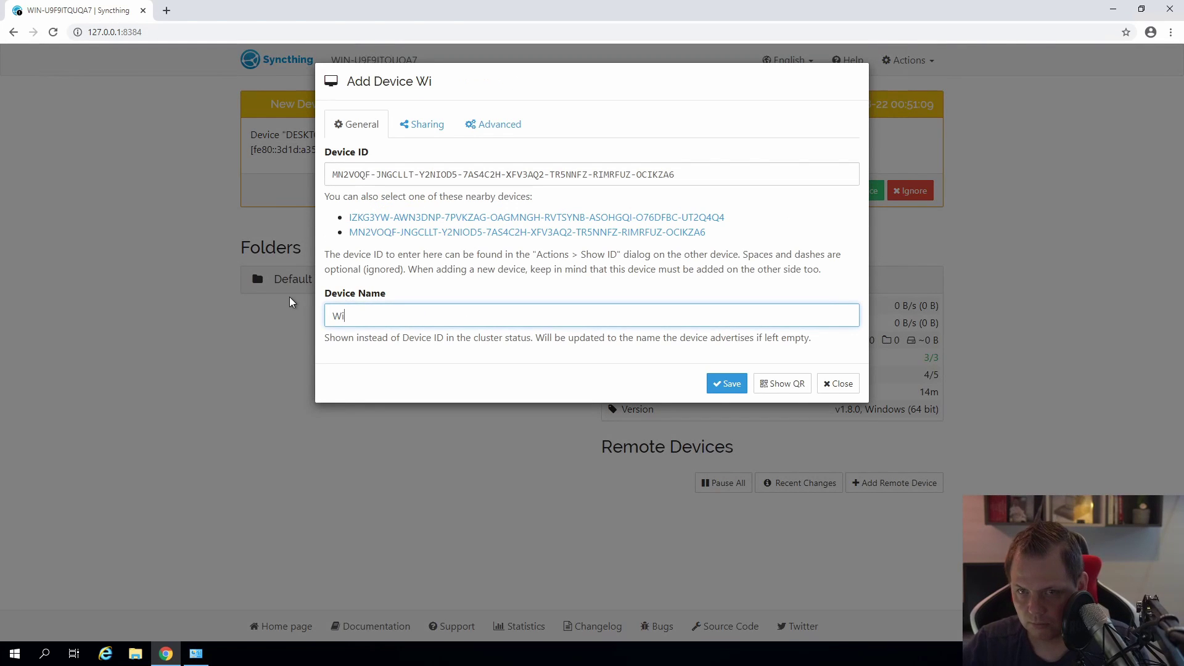
text(ndows10-S)
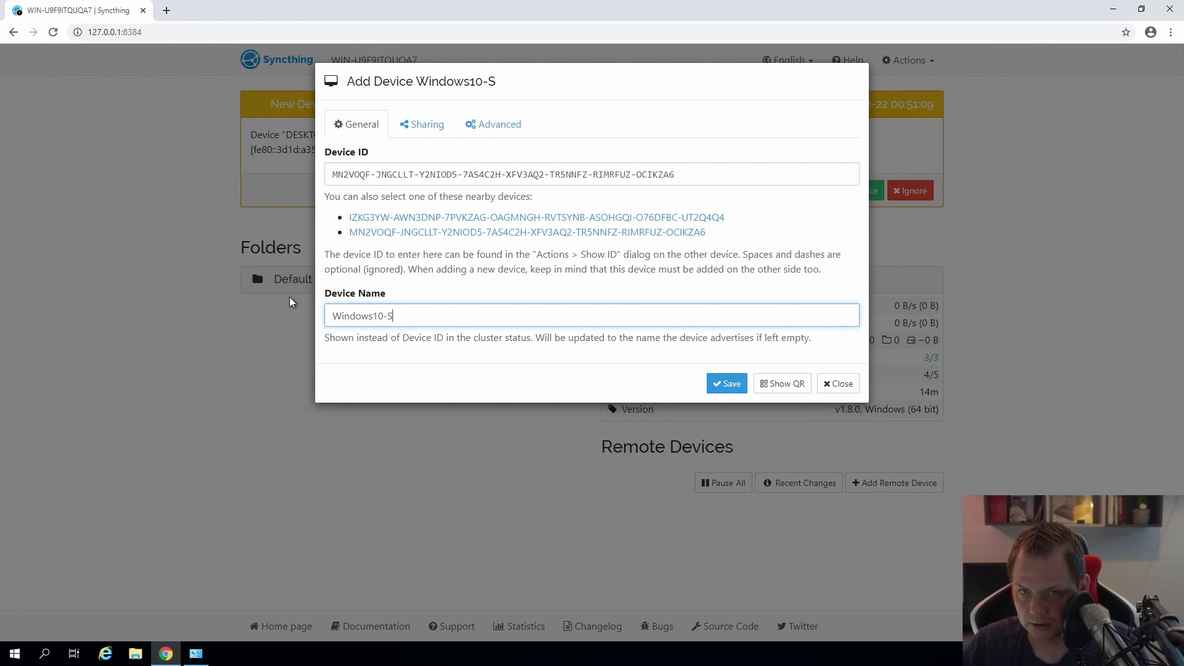
text(andbox)
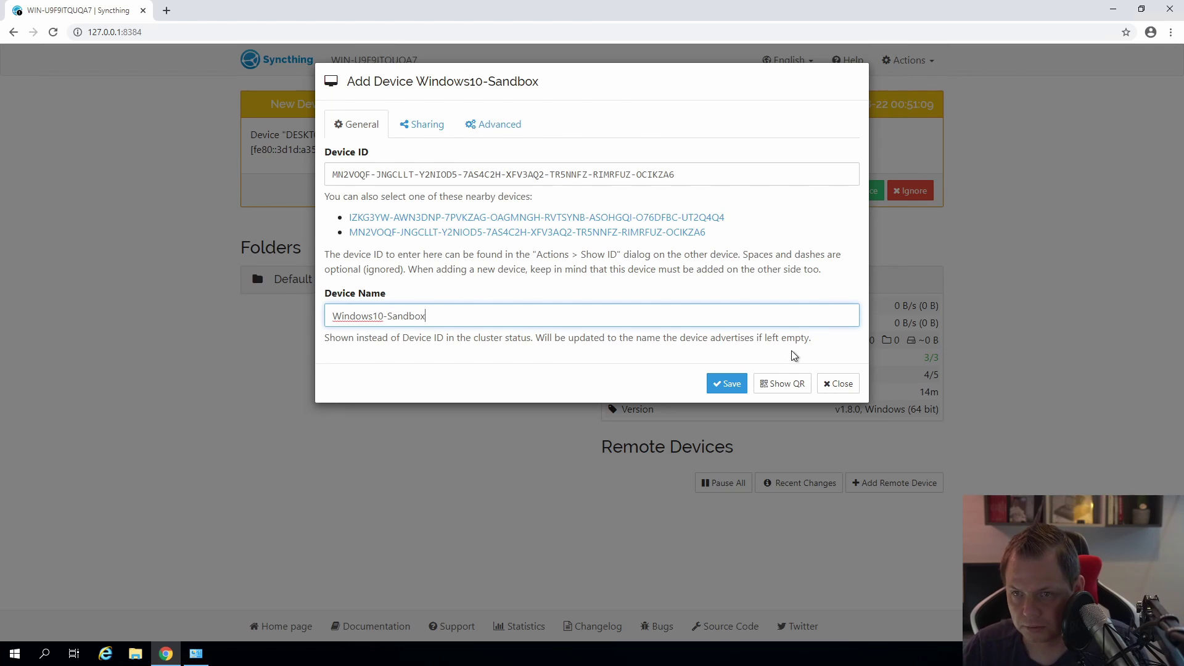
click(424, 124)
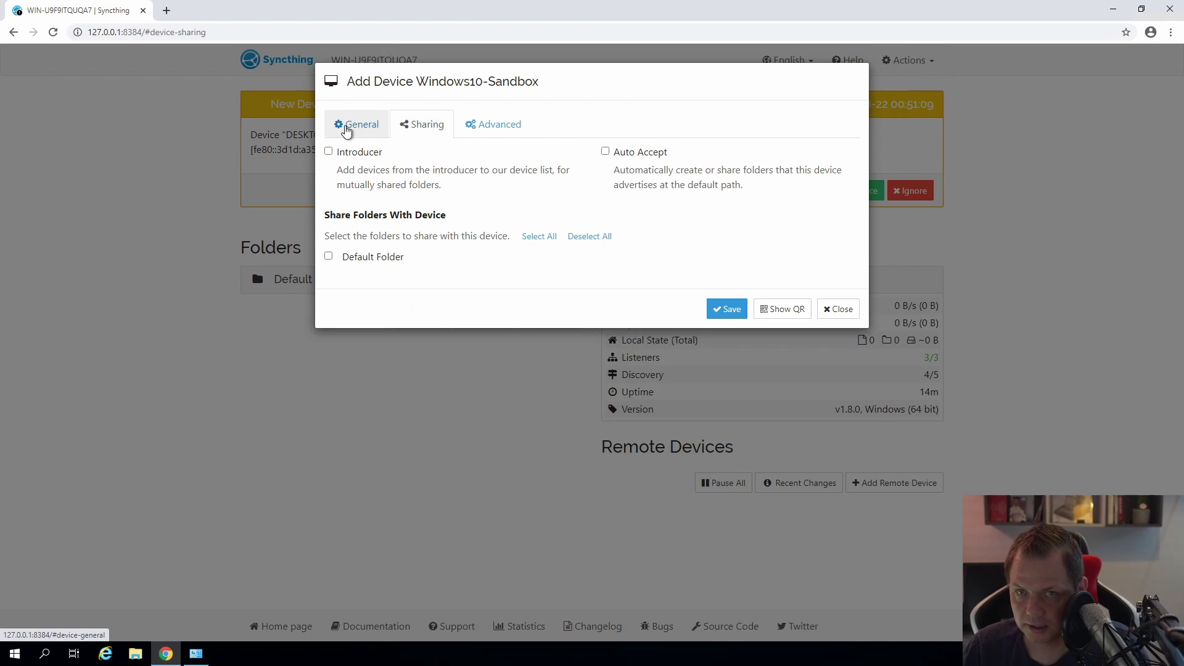
click(346, 127)
click(725, 384)
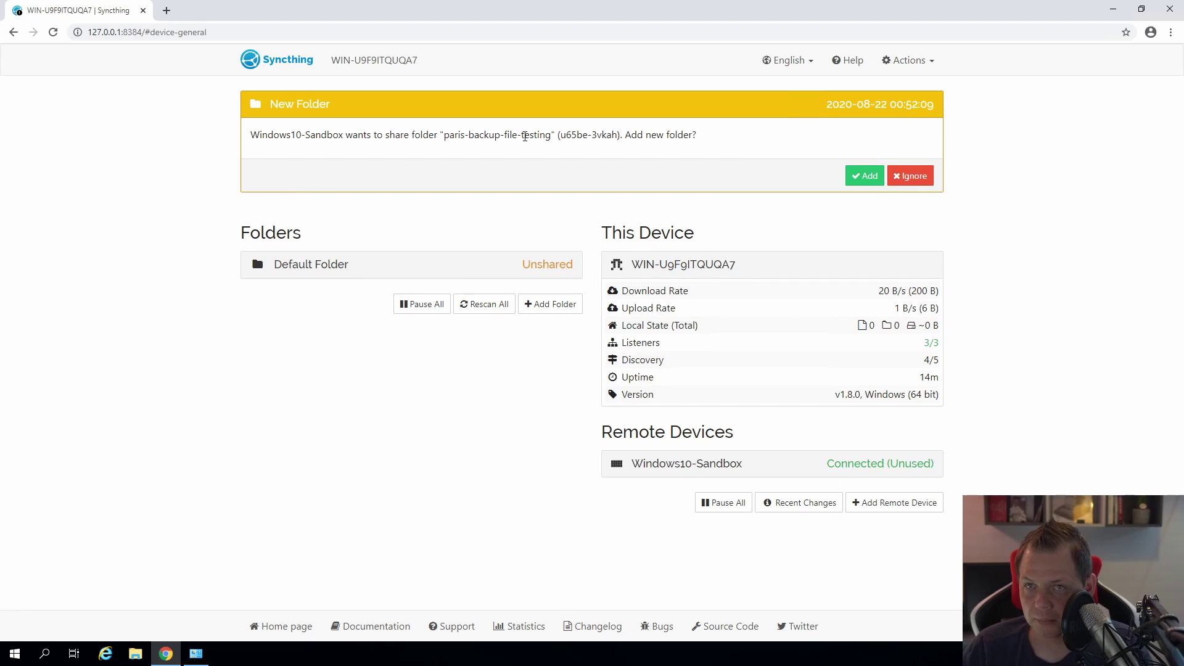
Accept the paris-backup-file-testing folder offered by Windows10-Sandbox.
drag(563, 137, 613, 137)
click(819, 153)
Change the folder path to C:\backup-files\paris-backup-file-testing and save the folder.
click(857, 179)
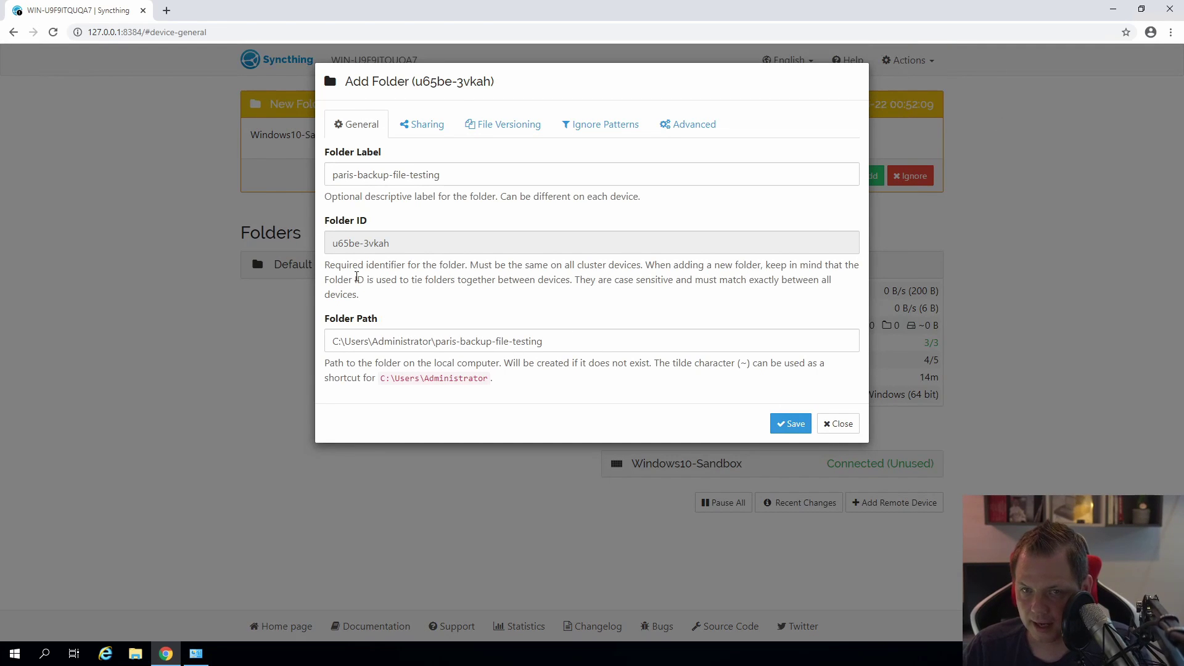
drag(432, 341, 355, 347)
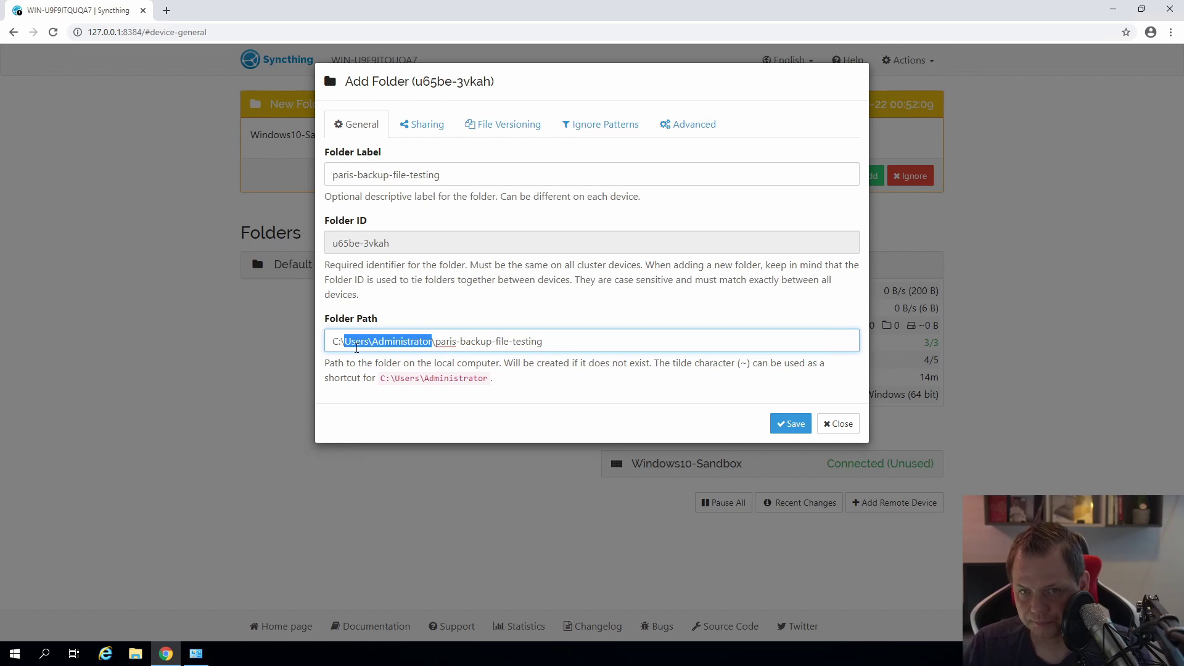
text(backupfi)
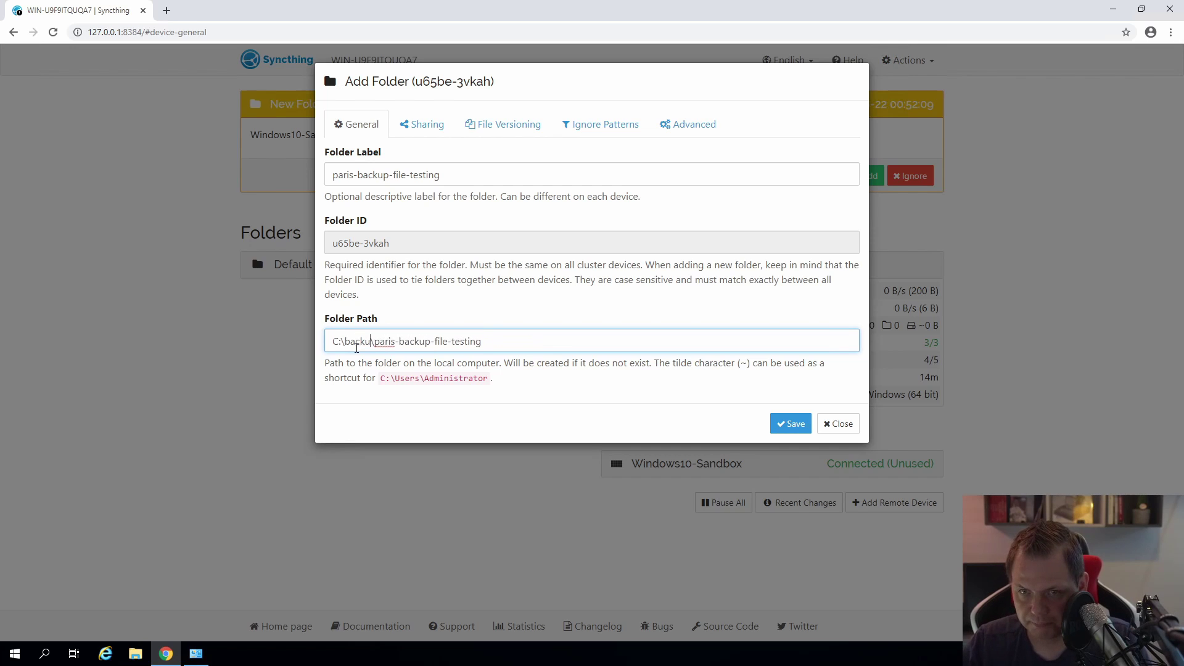
key(BackSpace)
key(BackSpace)
text(-files)
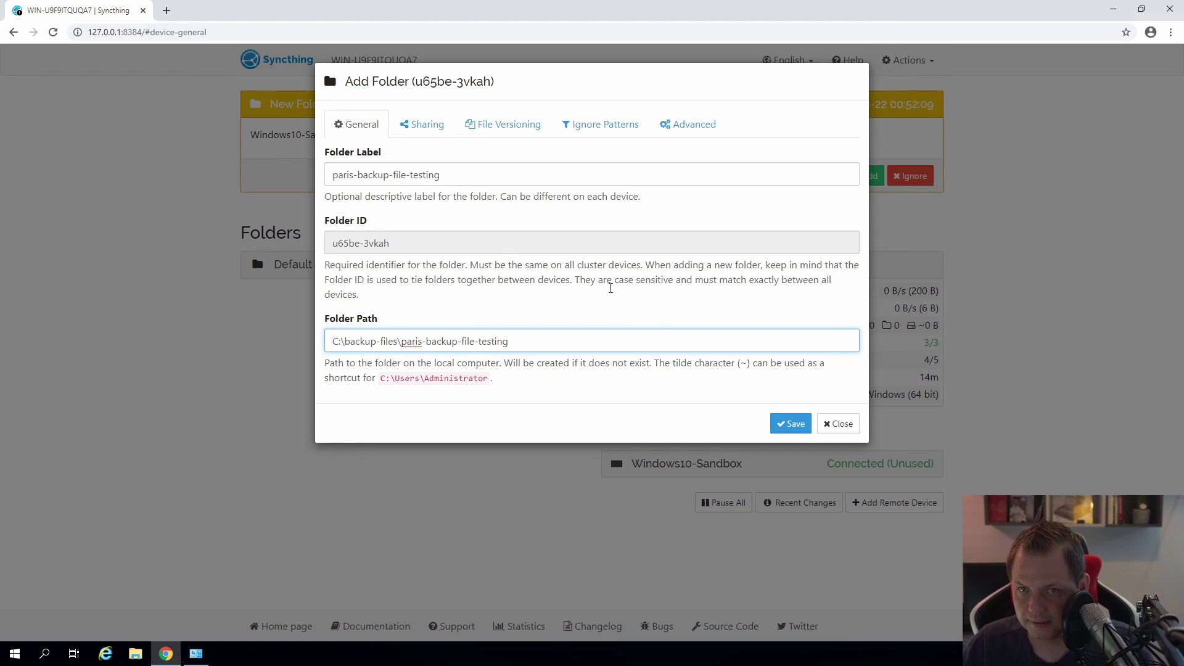
click(792, 431)
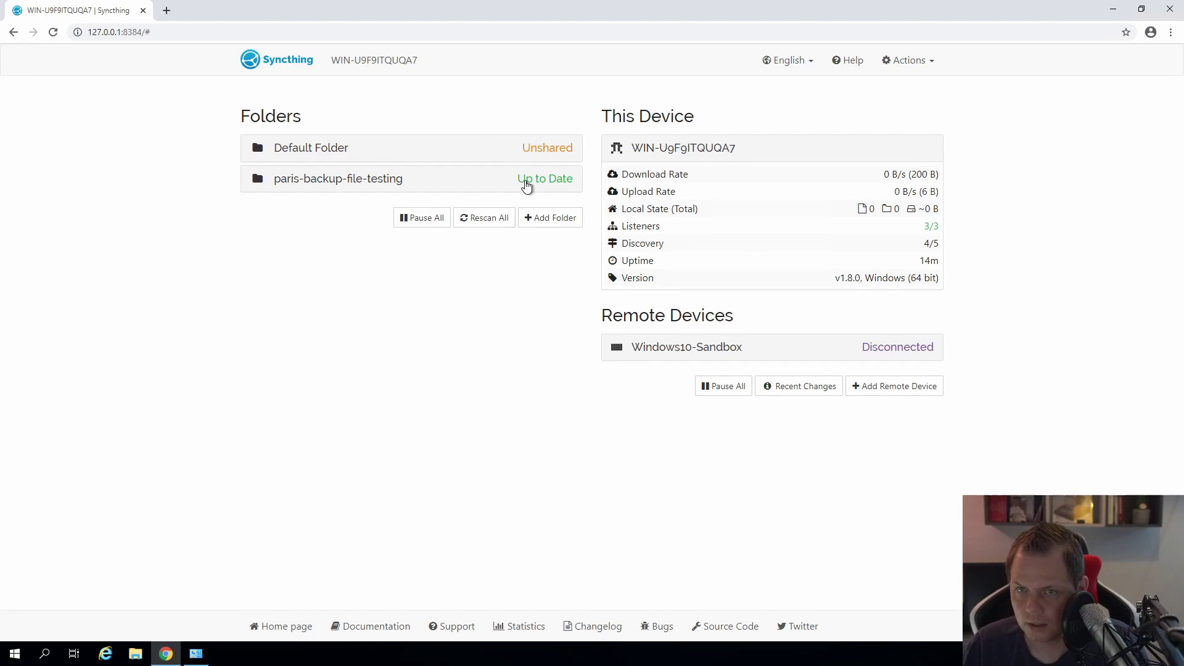
Edit paris-backup-file-testing to tick Ignore Permissions, set Folder Type to Receive Only, and save.
click(526, 186)
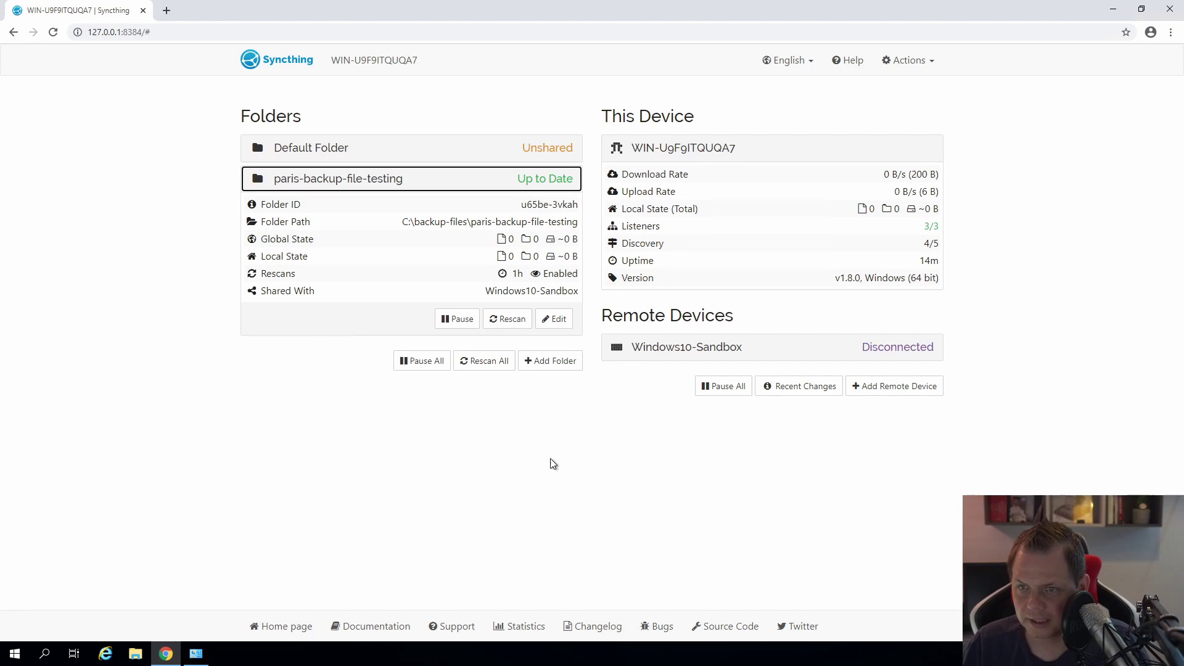
click(559, 319)
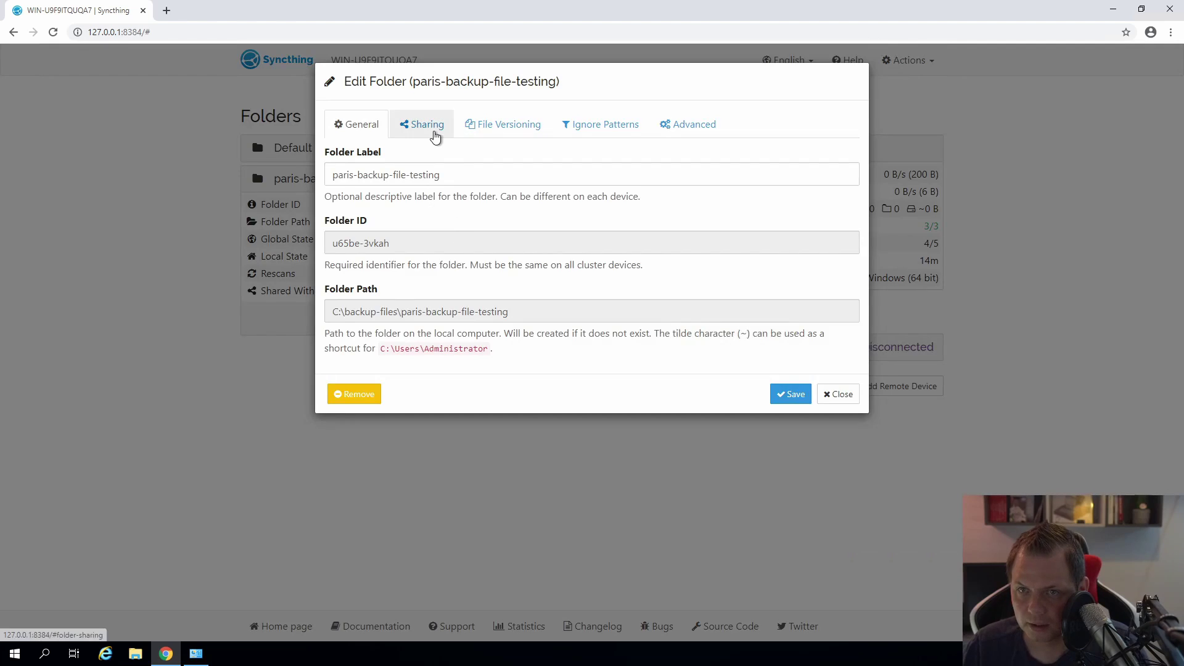
click(423, 124)
click(515, 126)
click(672, 126)
click(640, 288)
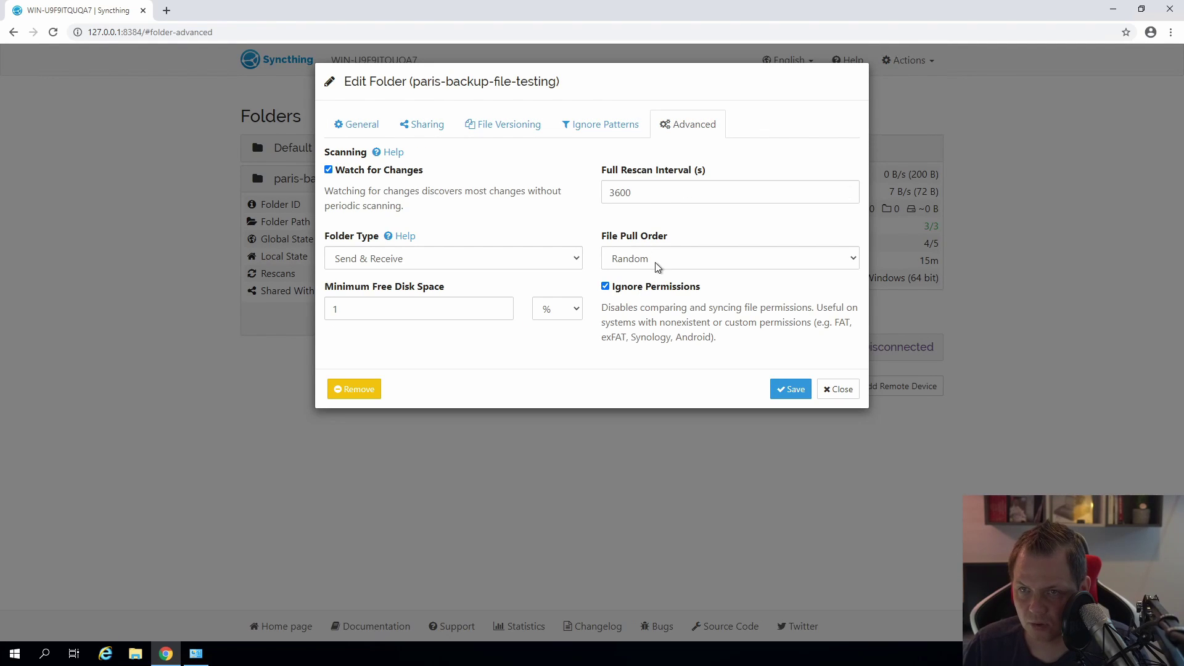
click(406, 259)
click(385, 306)
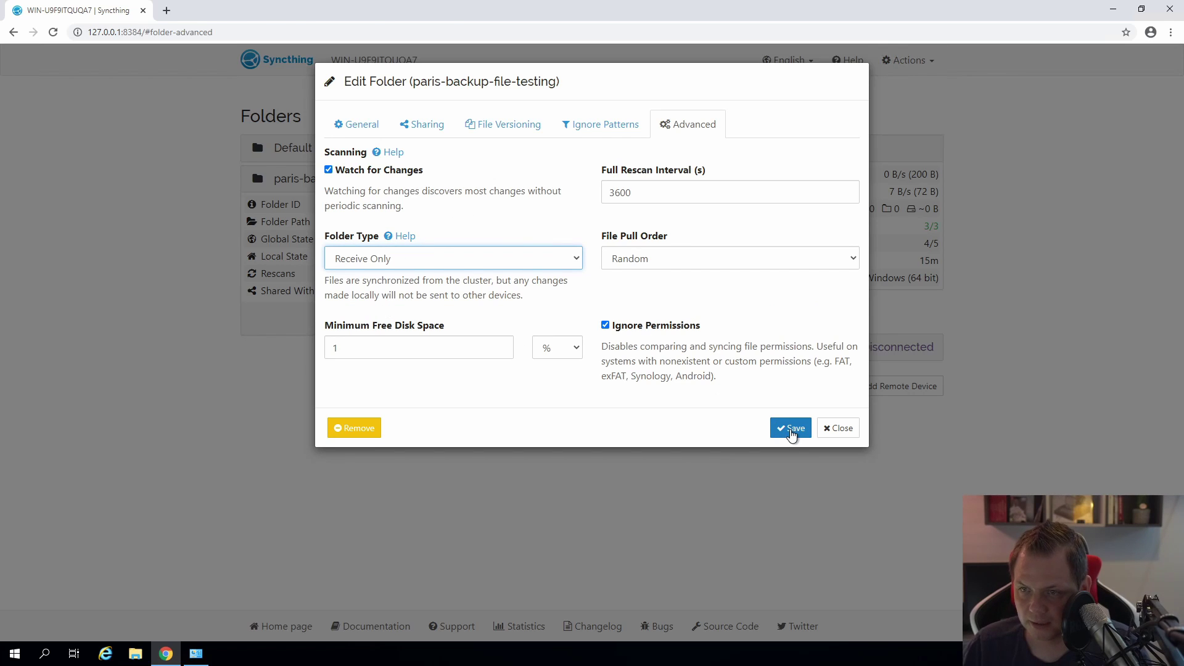
click(791, 429)
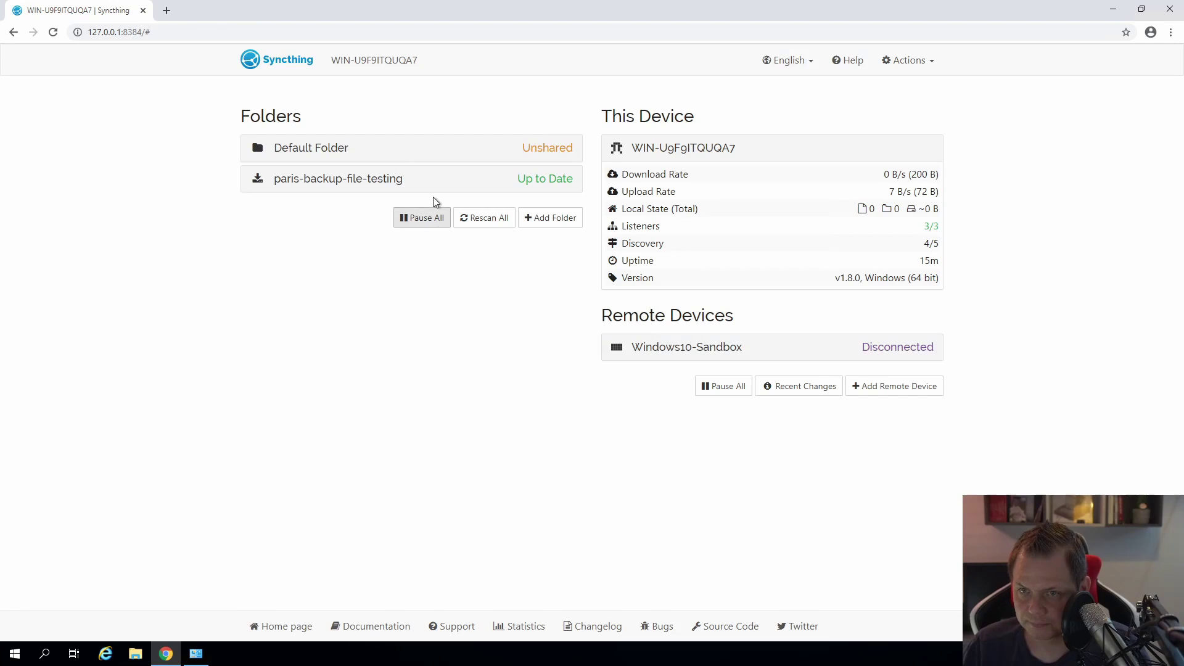
Expand the folder and Windows10-Sandbox device details to verify the new settings.
click(431, 183)
click(694, 350)
click(732, 348)
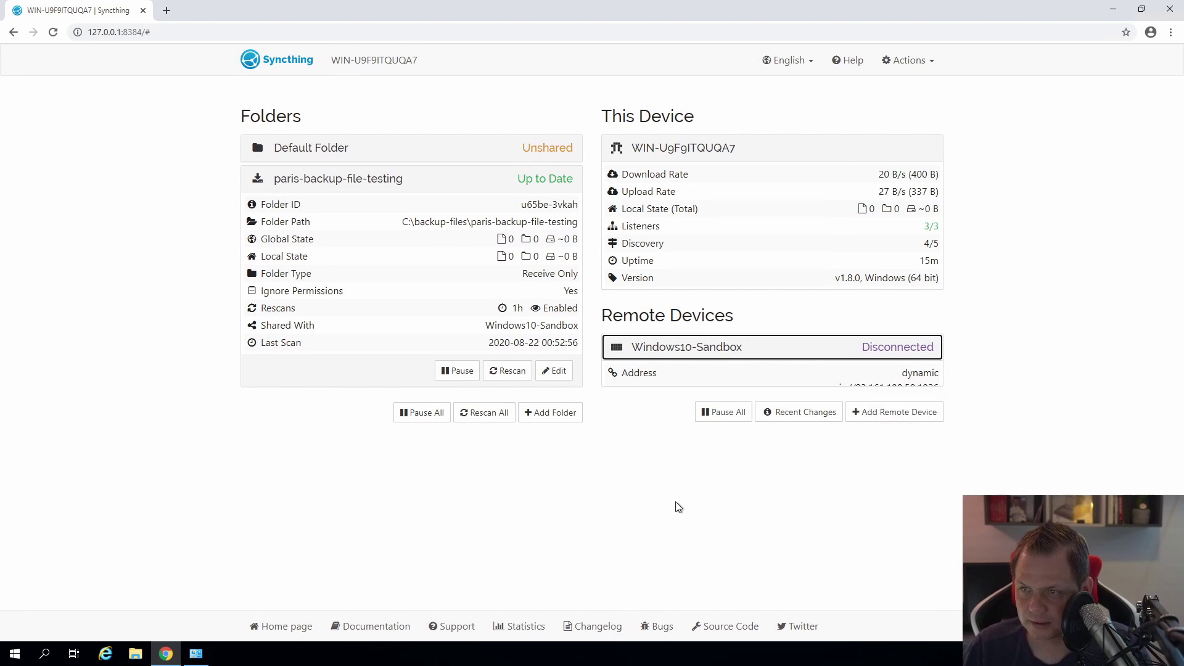
click(713, 541)
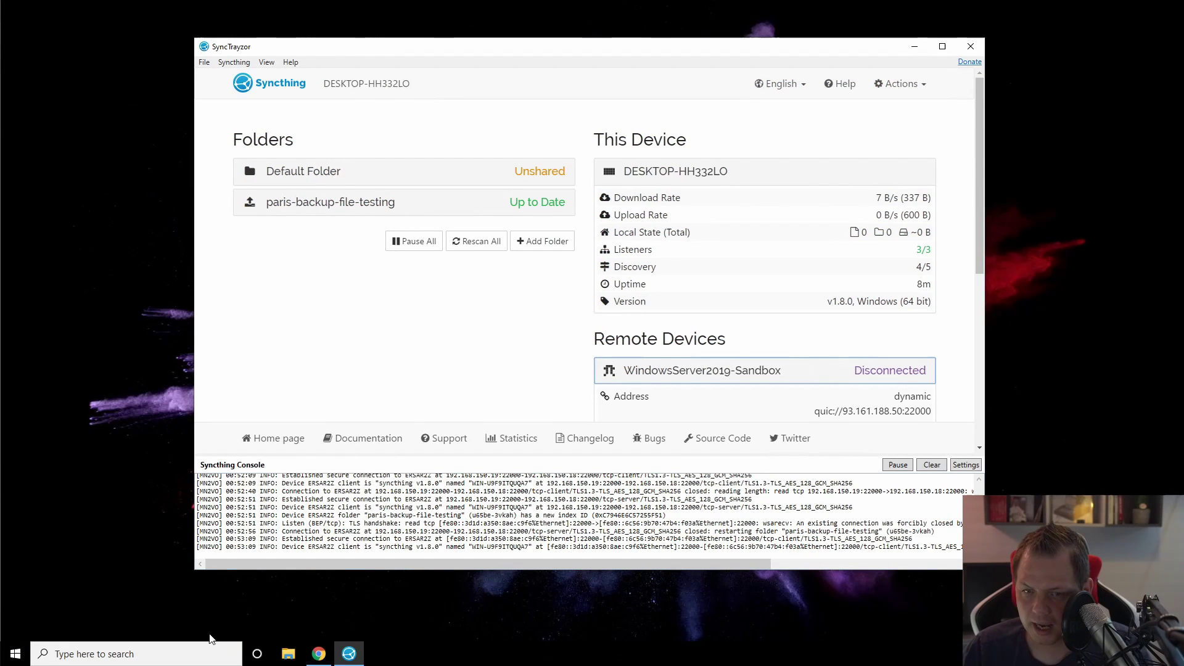
Browse in File Explorer to C:\Users\<user>\paris-backup-file-testing.
click(288, 654)
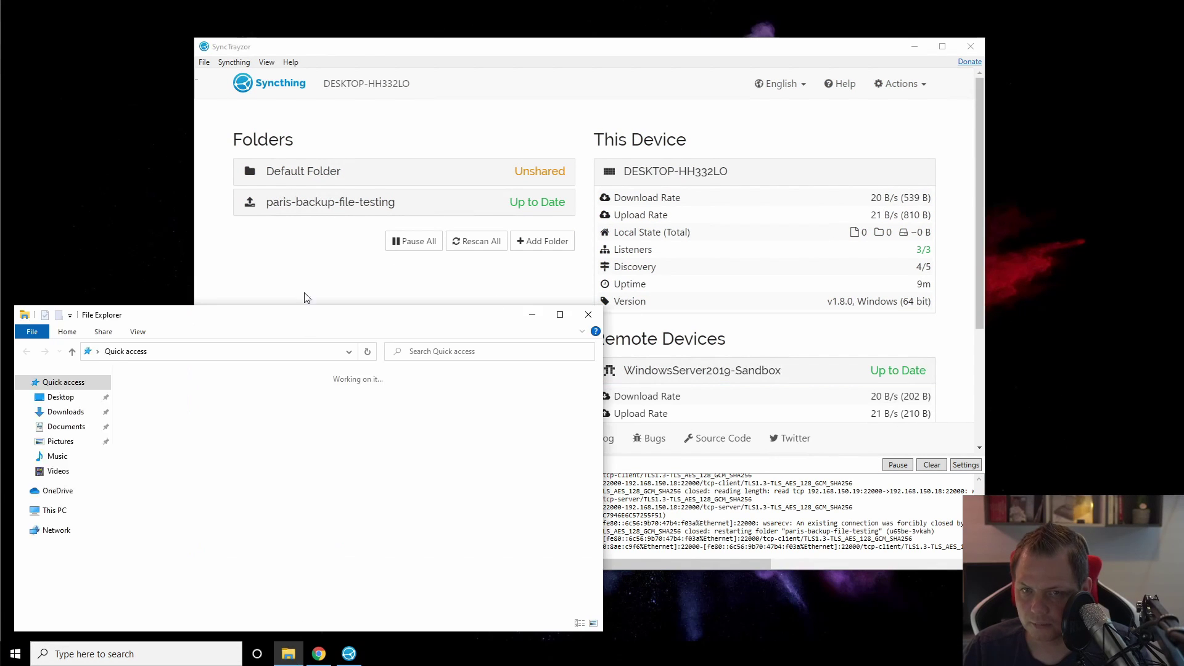
click(61, 512)
double_click(196, 561)
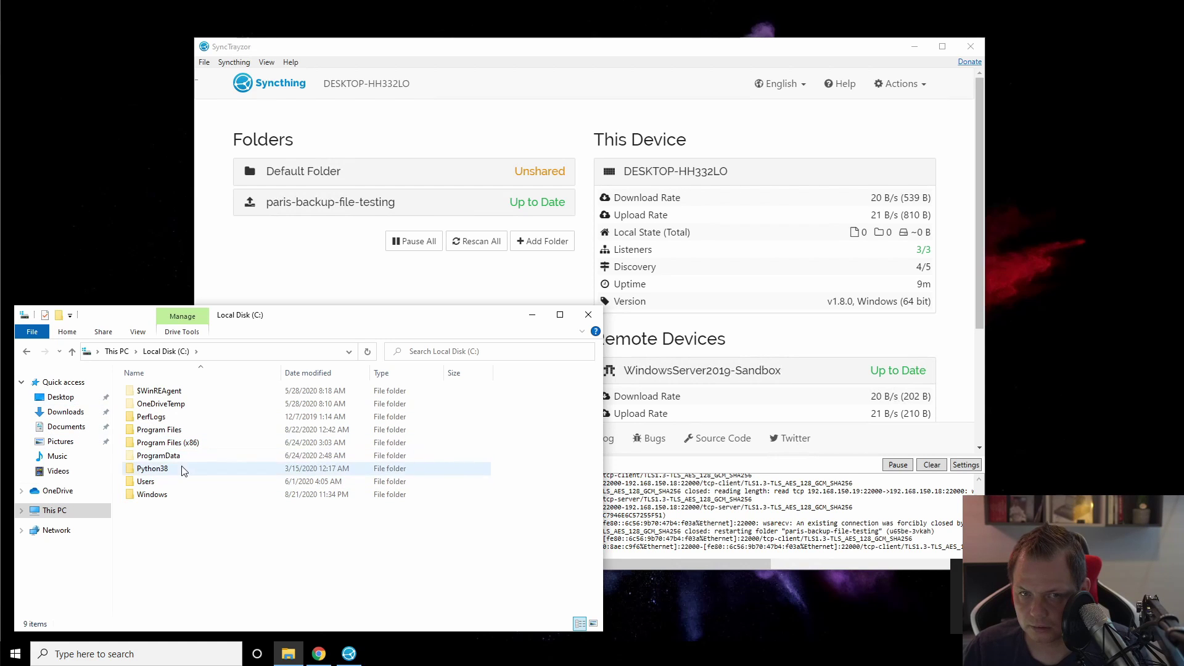
double_click(154, 482)
double_click(155, 405)
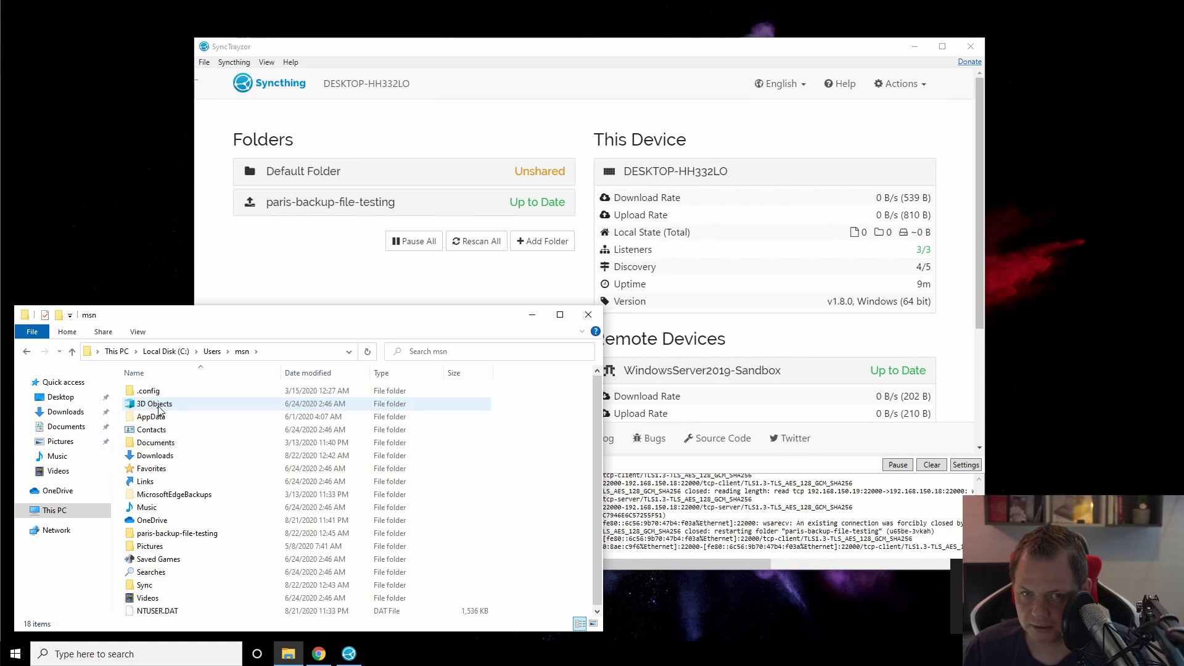
click(176, 534)
double_click(177, 536)
Create a new text document there named hello-world.txt.
right_click(192, 464)
mouse_move(179, 597)
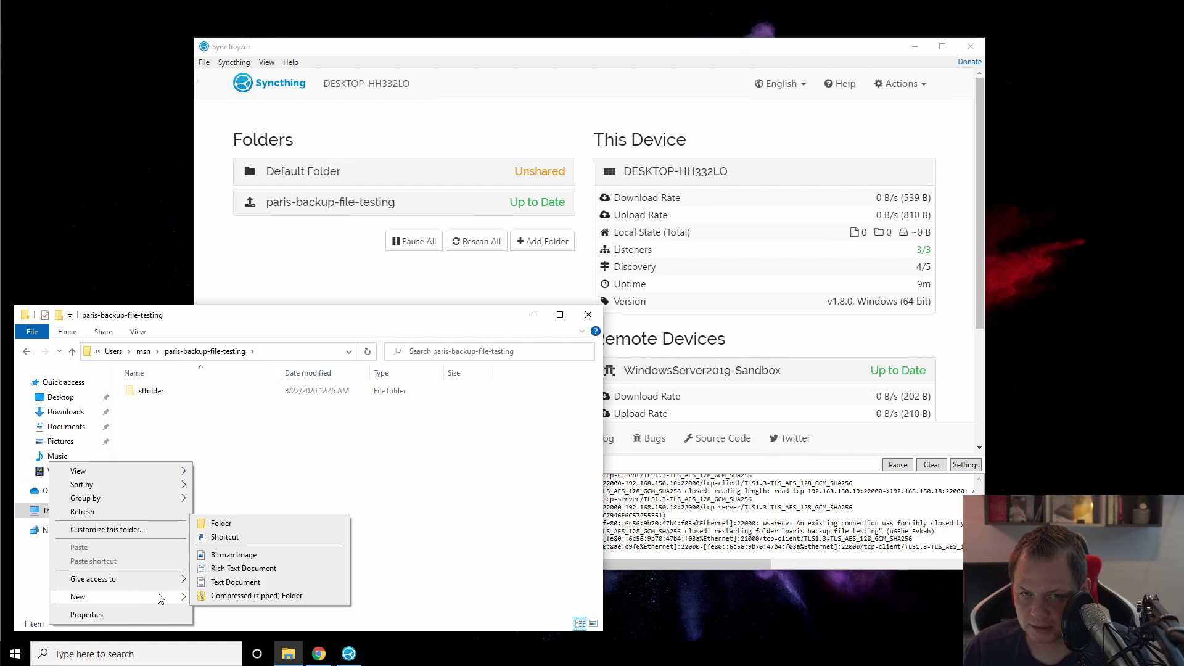
click(231, 582)
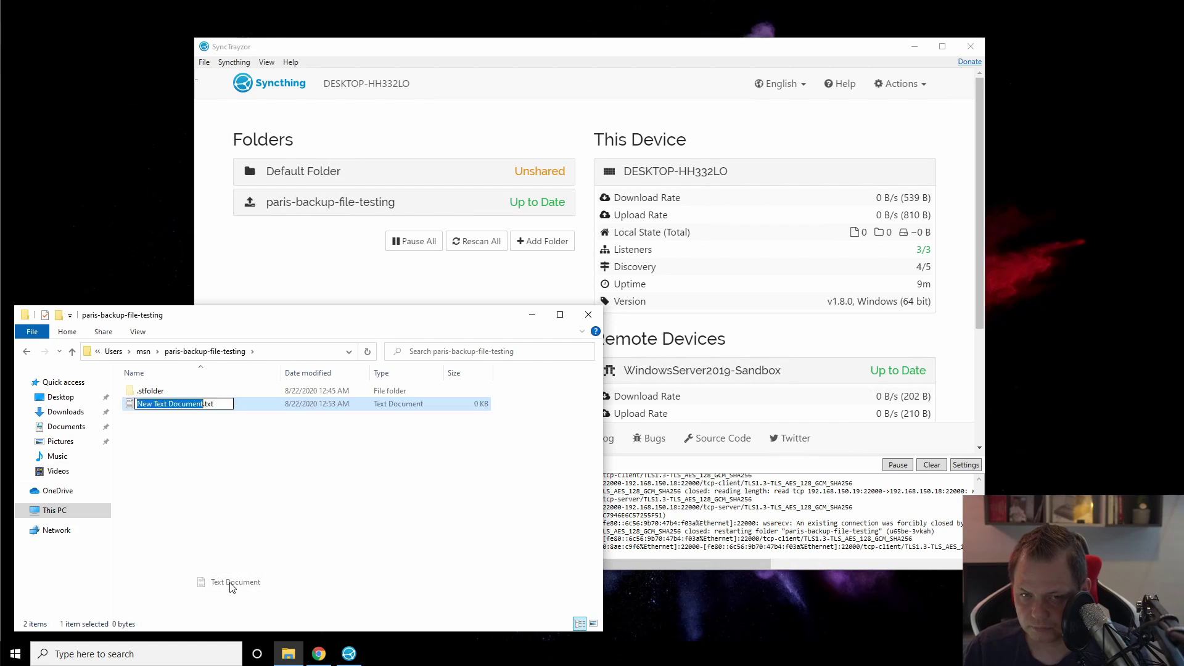
text(hello-word)
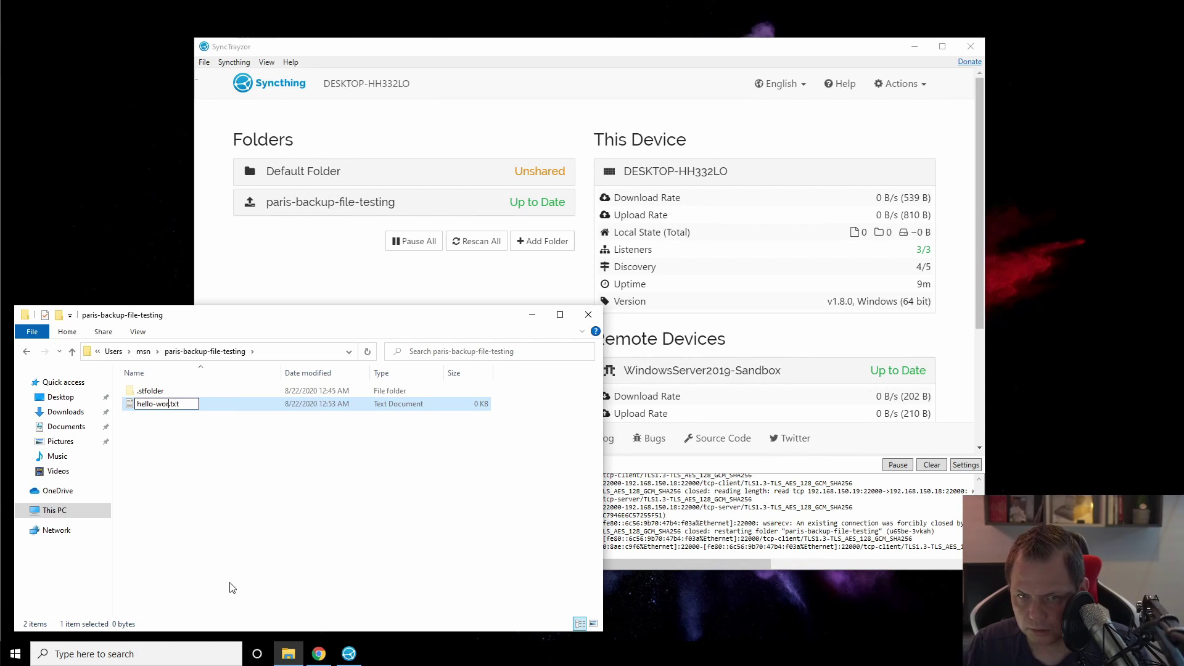
key(BackSpace)
text(ld)
key(Return)
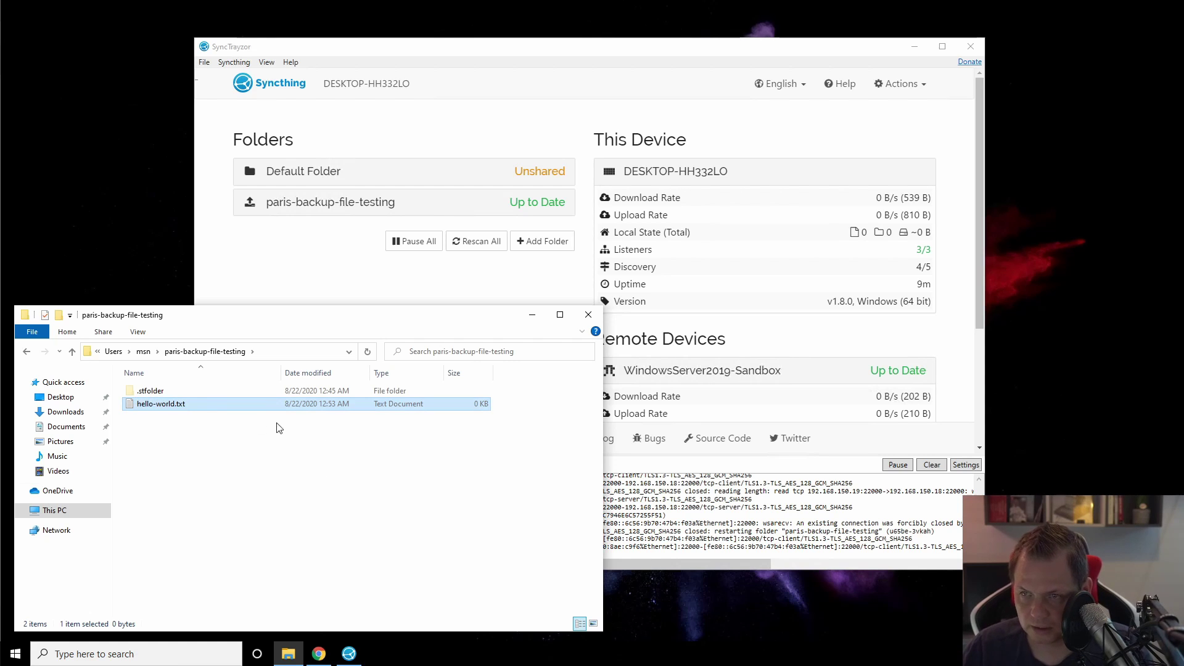
Write "This is a test file! :)" into hello-world.txt, save it and close Notepad.
double_click(203, 404)
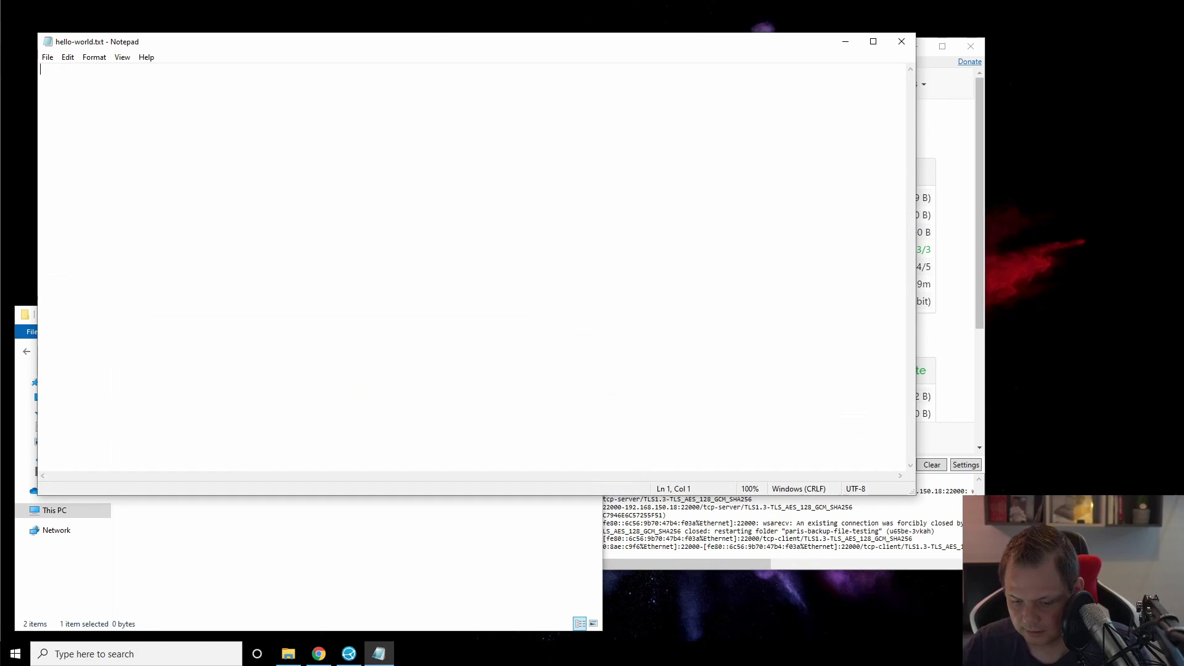
text(Hello,)
key(ctrl+a)
text(t)
key(BackSpace)
text(This is a test file! :))
key(ctrl+s)
key(alt+F4)
Expand the paris-backup-file-testing folder row in Syncthing to see its latest change.
click(215, 131)
scroll(819, 370, down, 2)
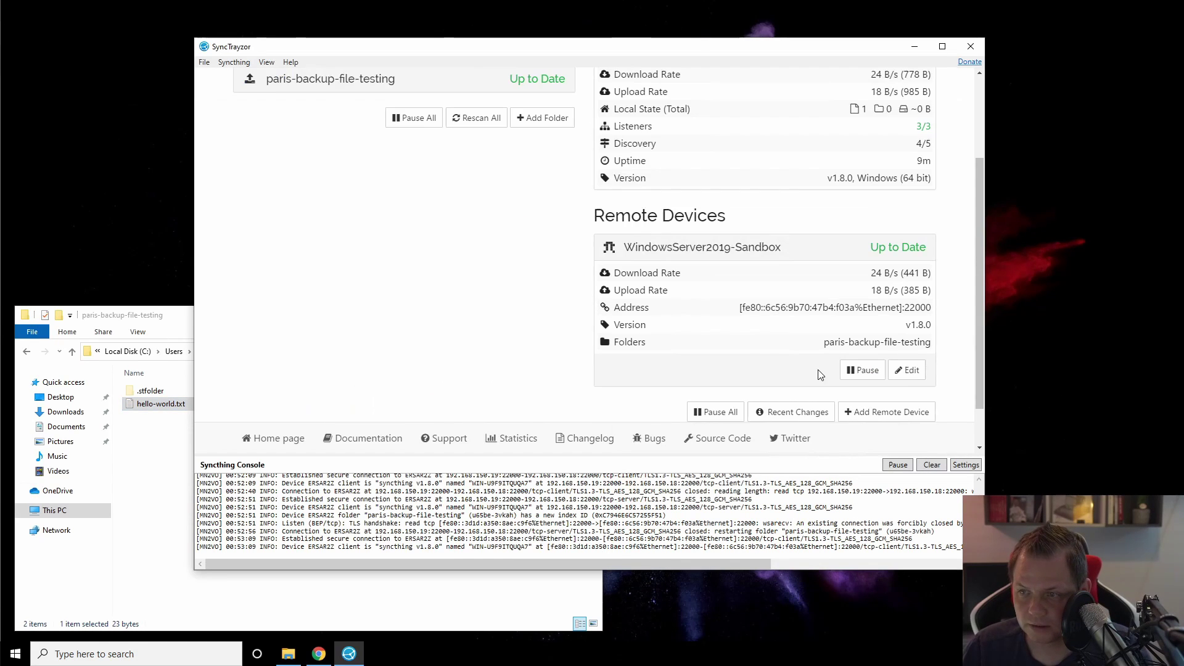
scroll(624, 176, up, 2)
click(507, 208)
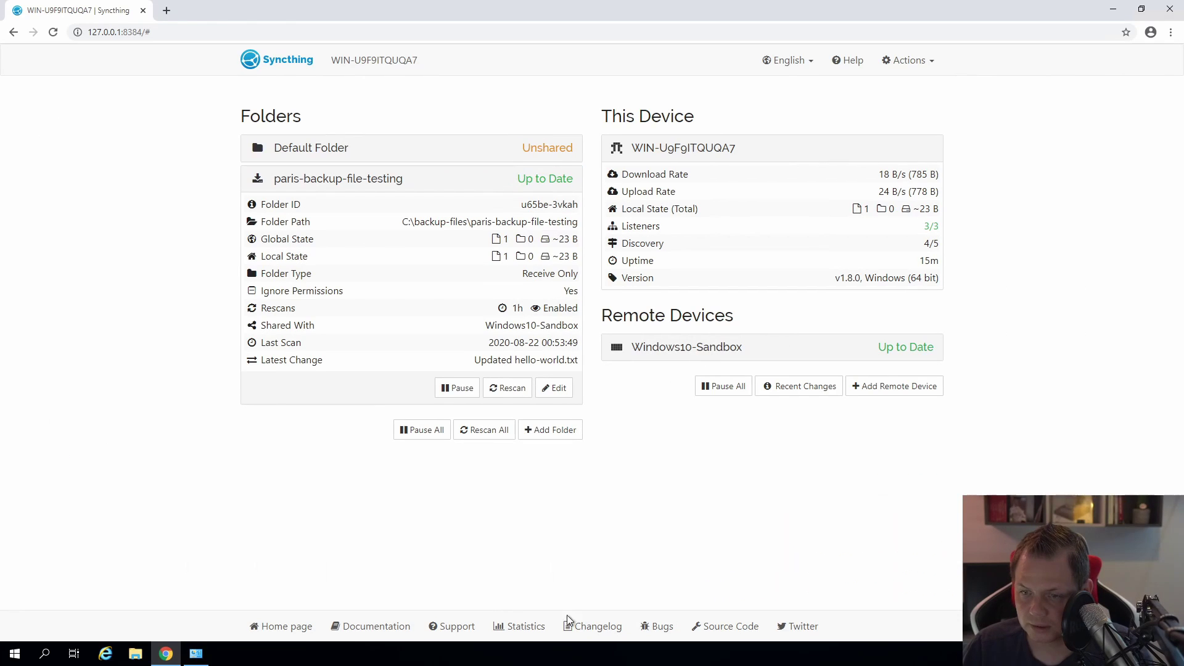
Browse on the server to C:\backup-files\paris-backup-file-testing in File Explorer.
click(136, 654)
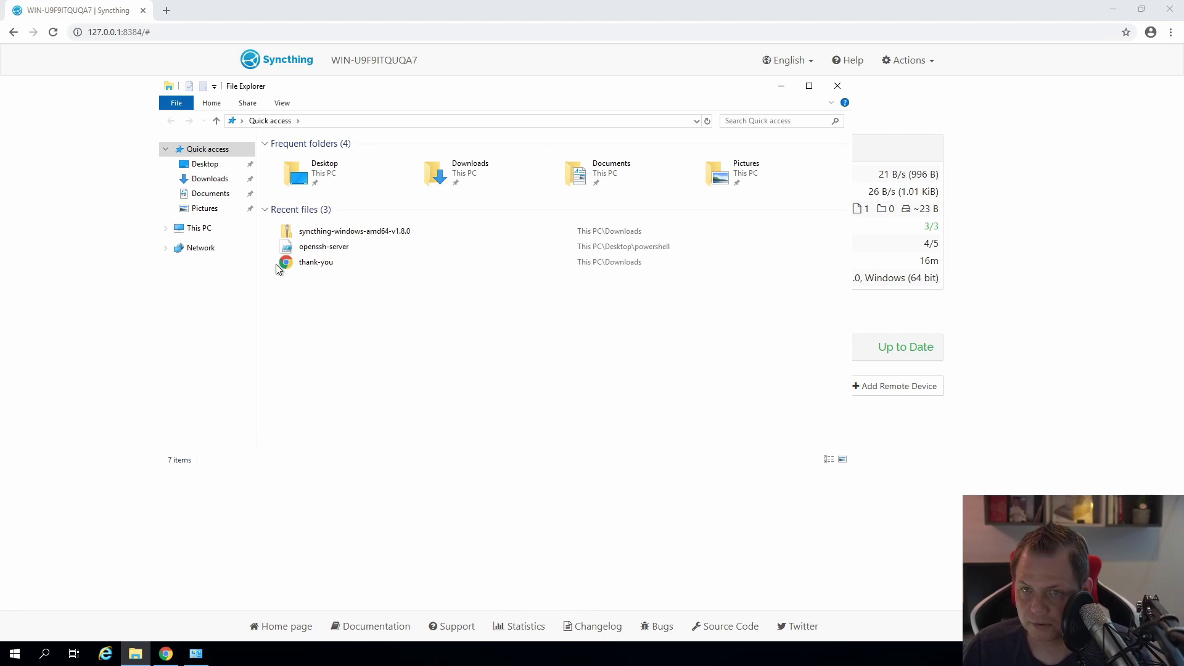
click(199, 228)
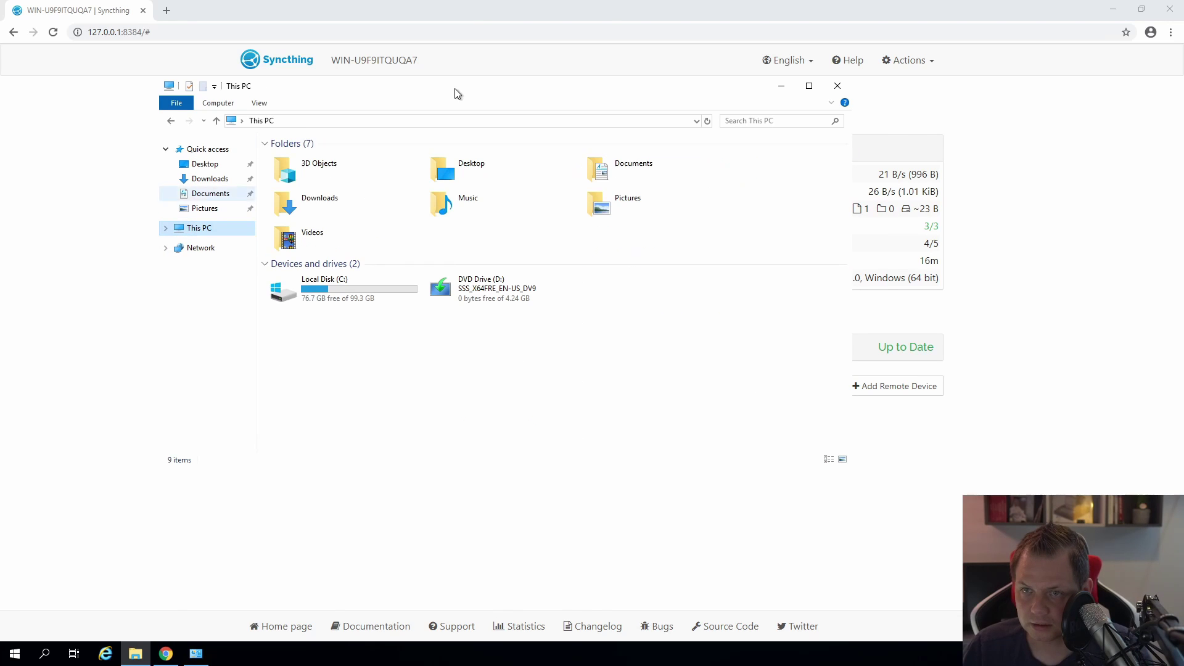
click(1113, 9)
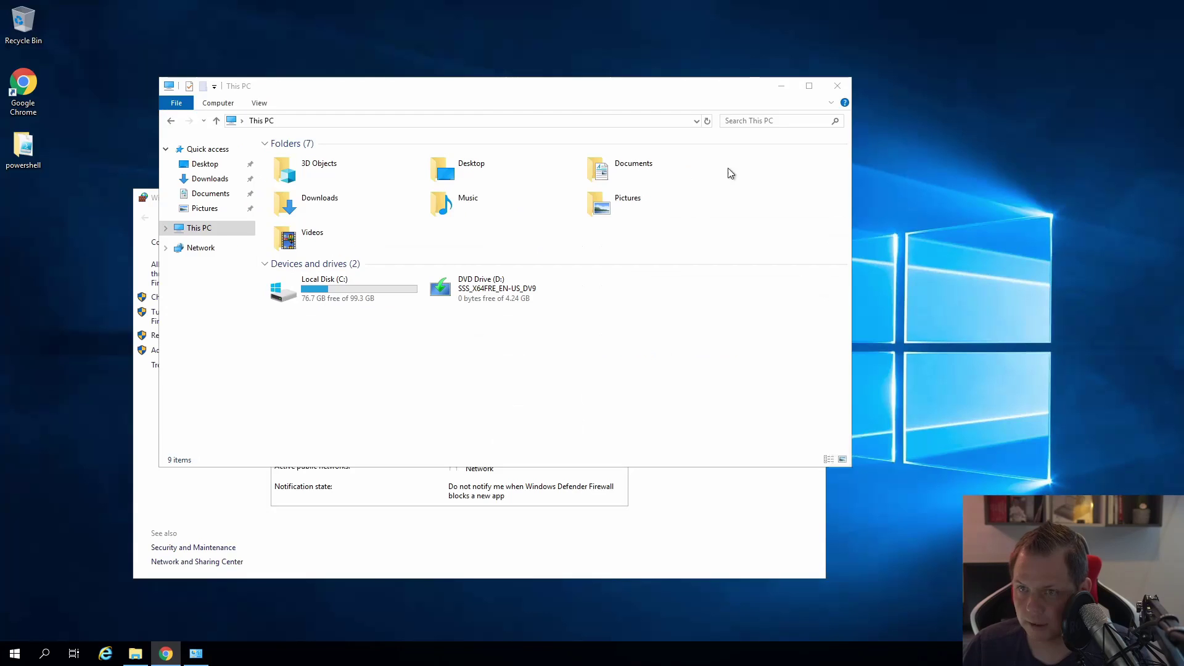
click(363, 304)
double_click(360, 302)
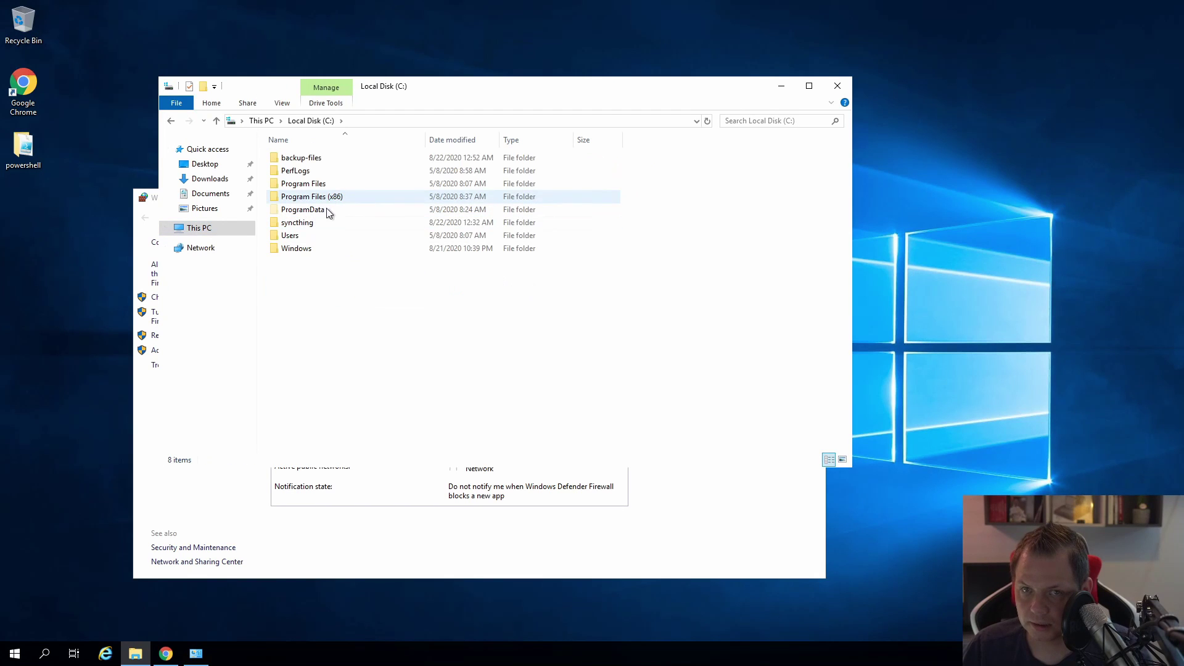
click(312, 160)
double_click(315, 160)
double_click(313, 162)
Open the synced hello-world file to check its test sentence, then close it.
click(317, 172)
double_click(327, 169)
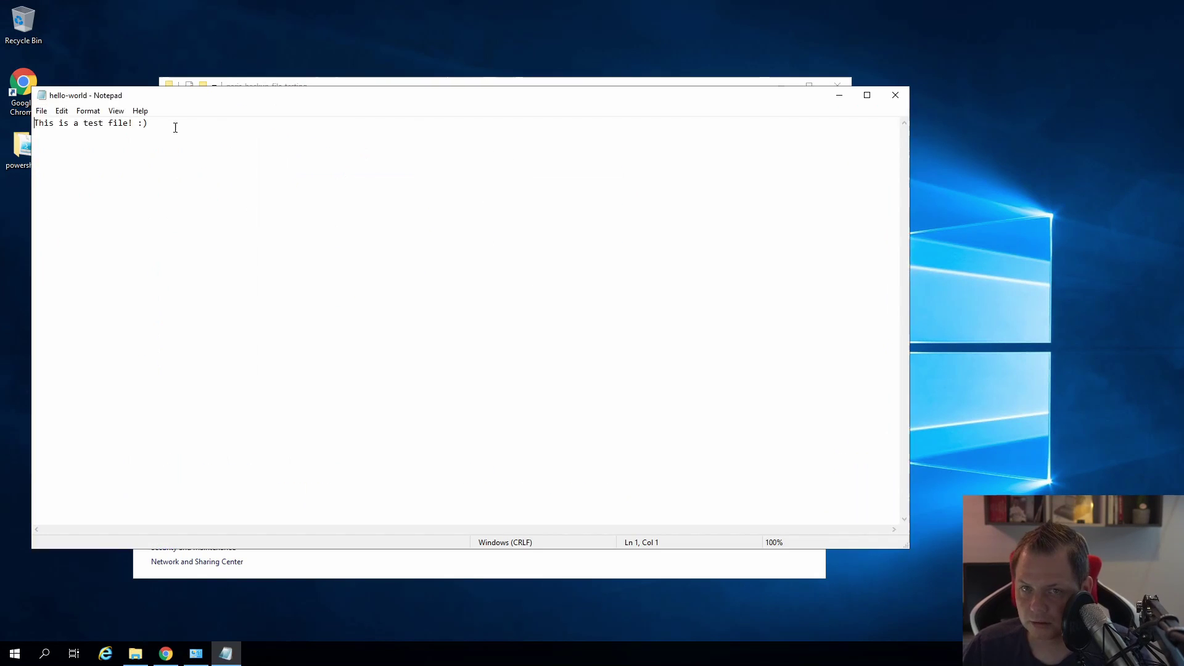
drag(47, 94, 341, 146)
key(alt+F4)
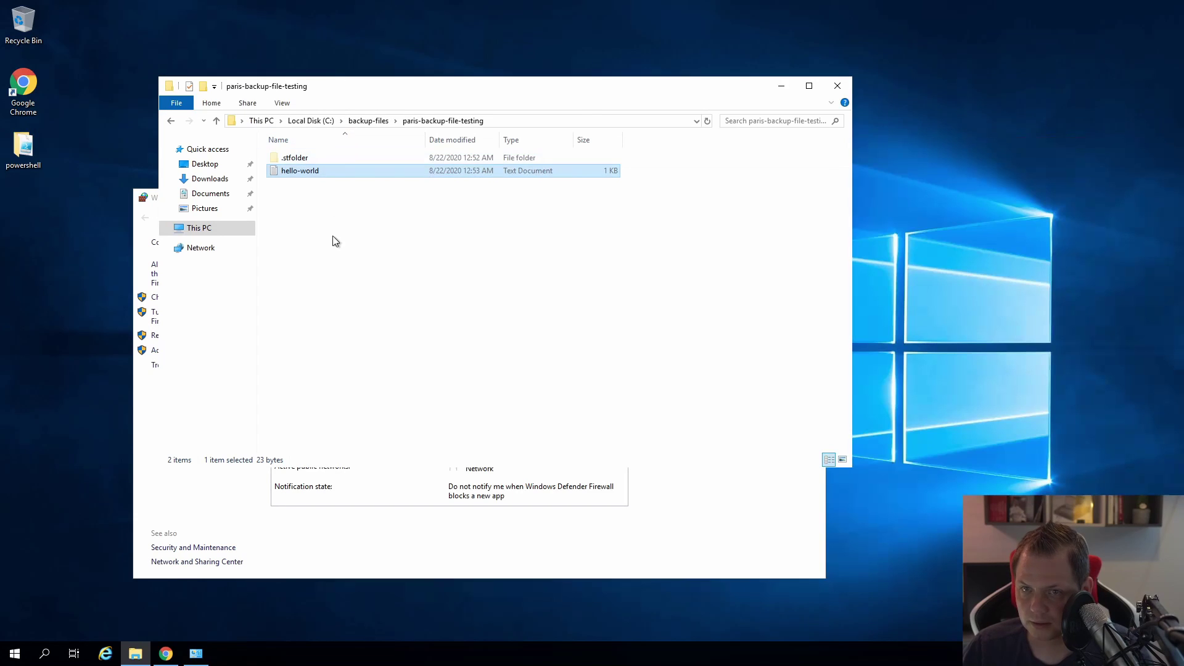
click(333, 239)
drag(416, 87, 333, 65)
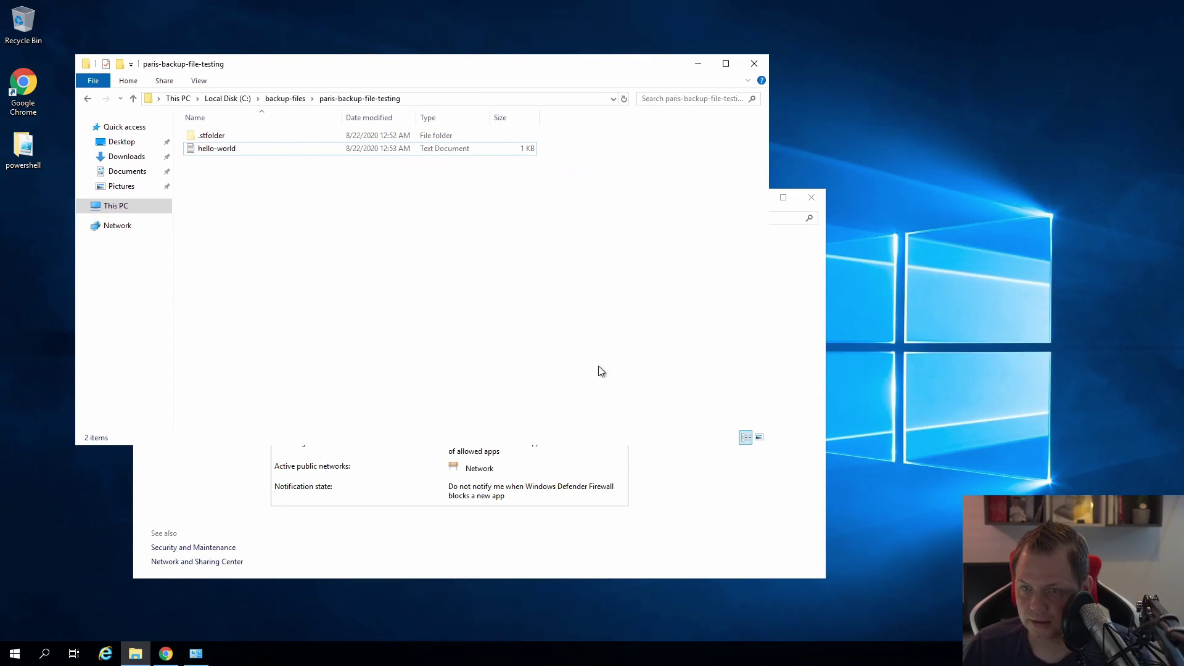
click(676, 549)
Switch the server's firewall back on using 'Use recommended settings'.
drag(573, 212, 851, 252)
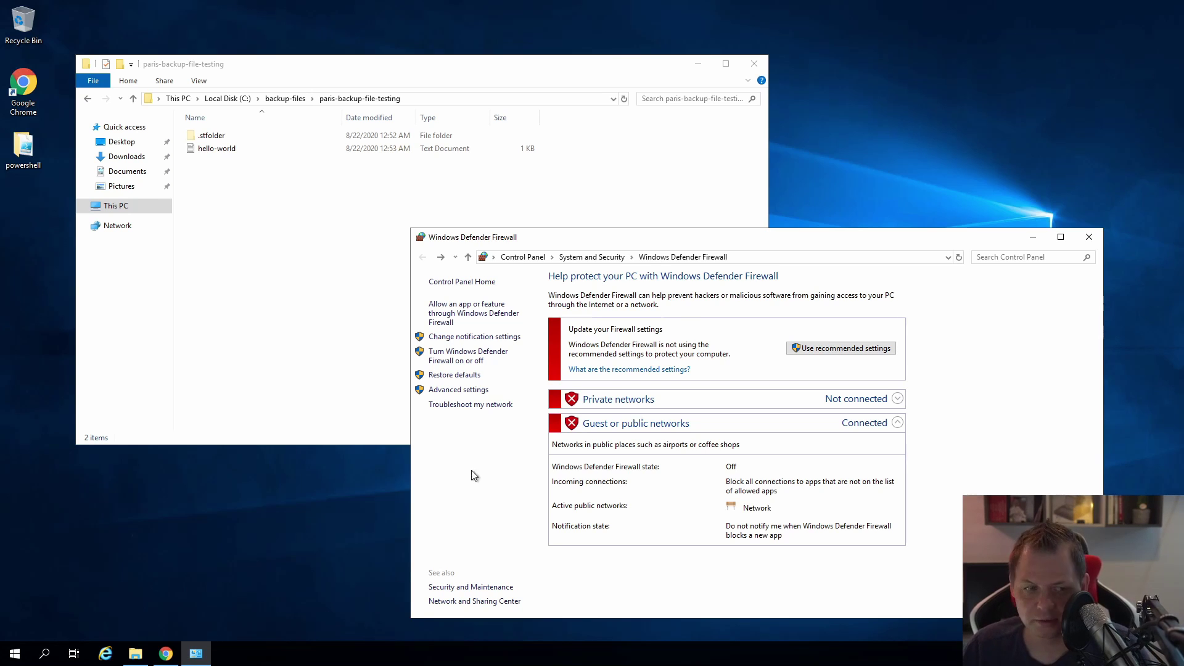
click(871, 350)
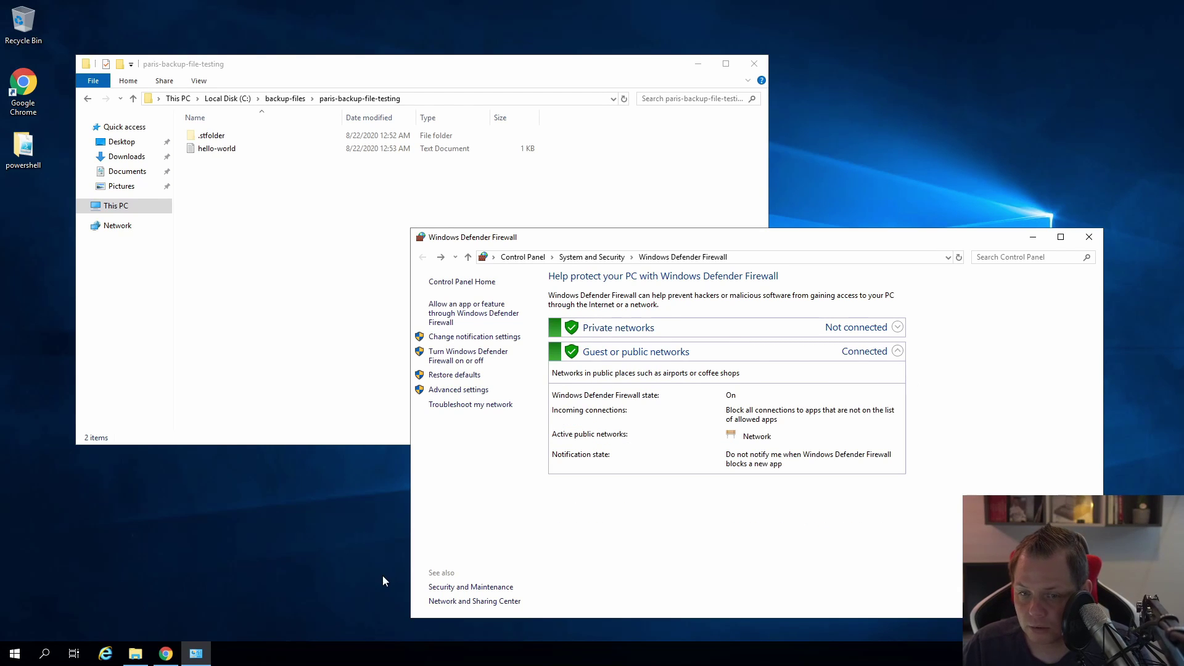
click(165, 653)
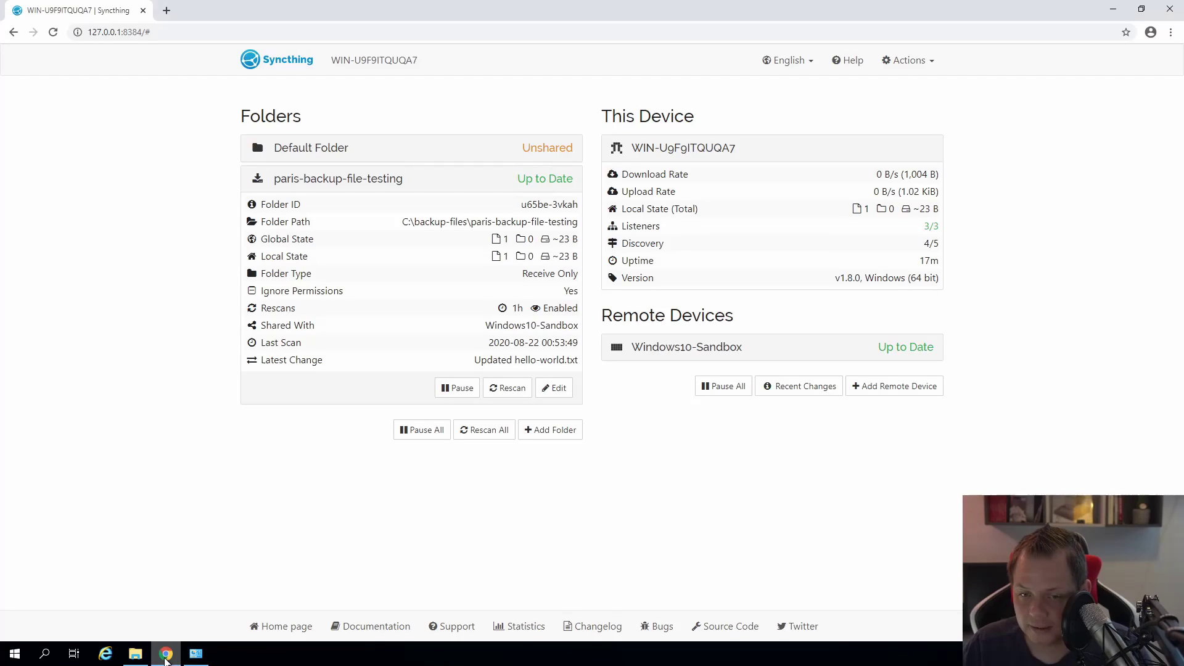
click(816, 354)
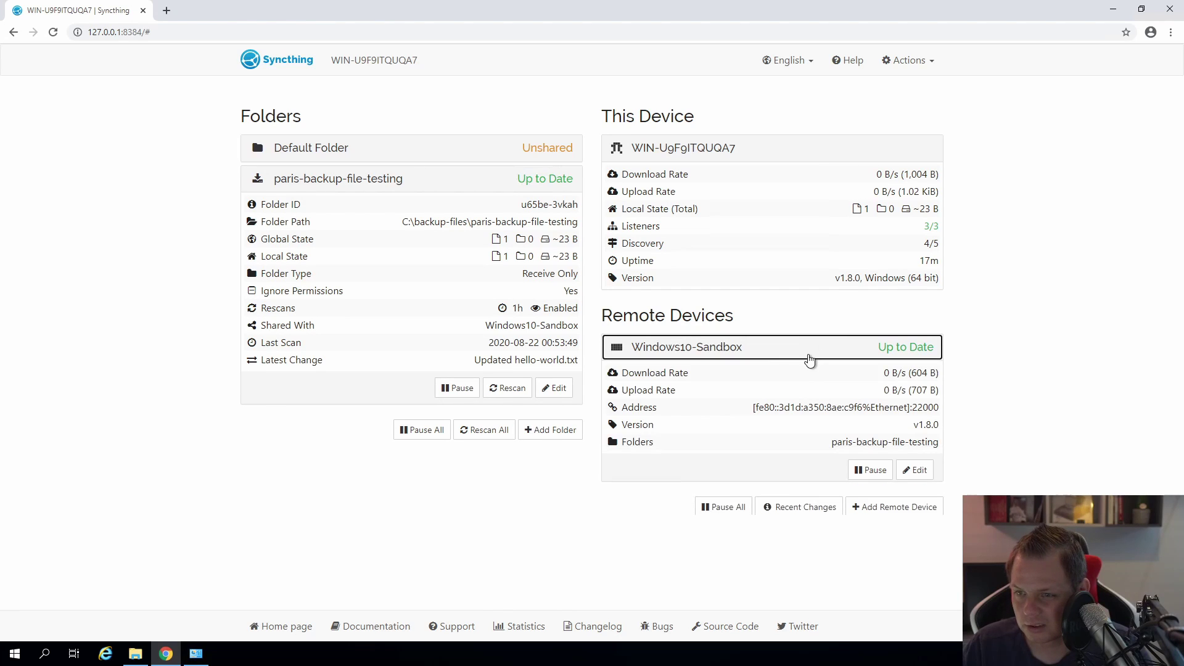
click(196, 653)
drag(850, 245, 602, 172)
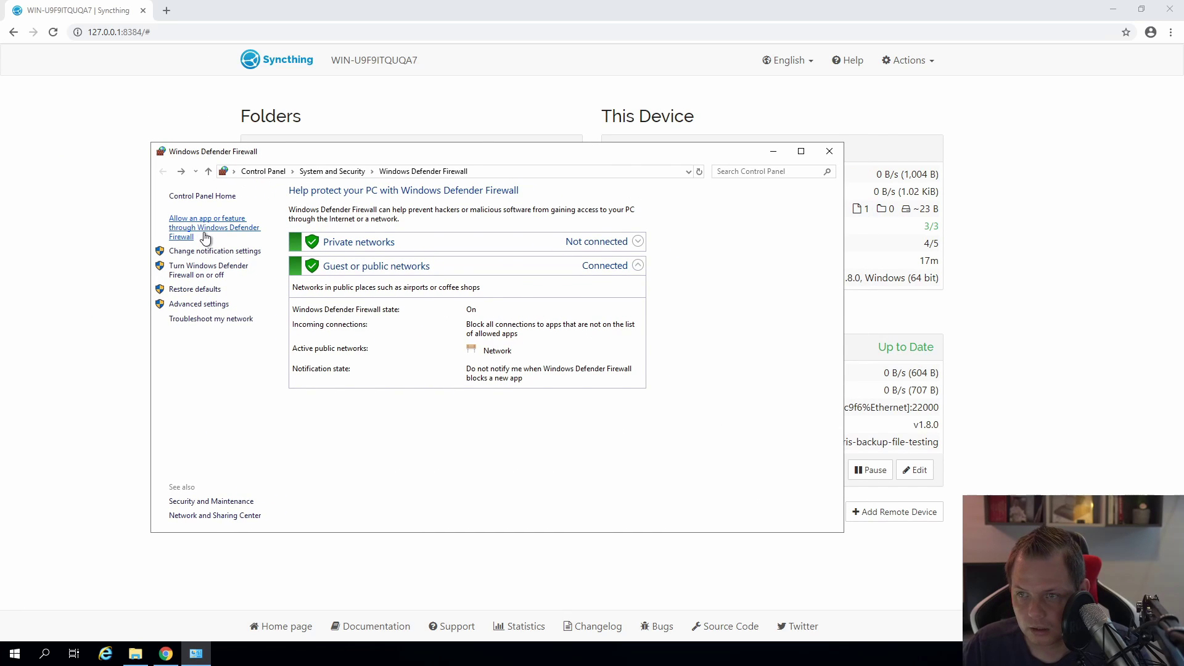
drag(464, 158, 471, 126)
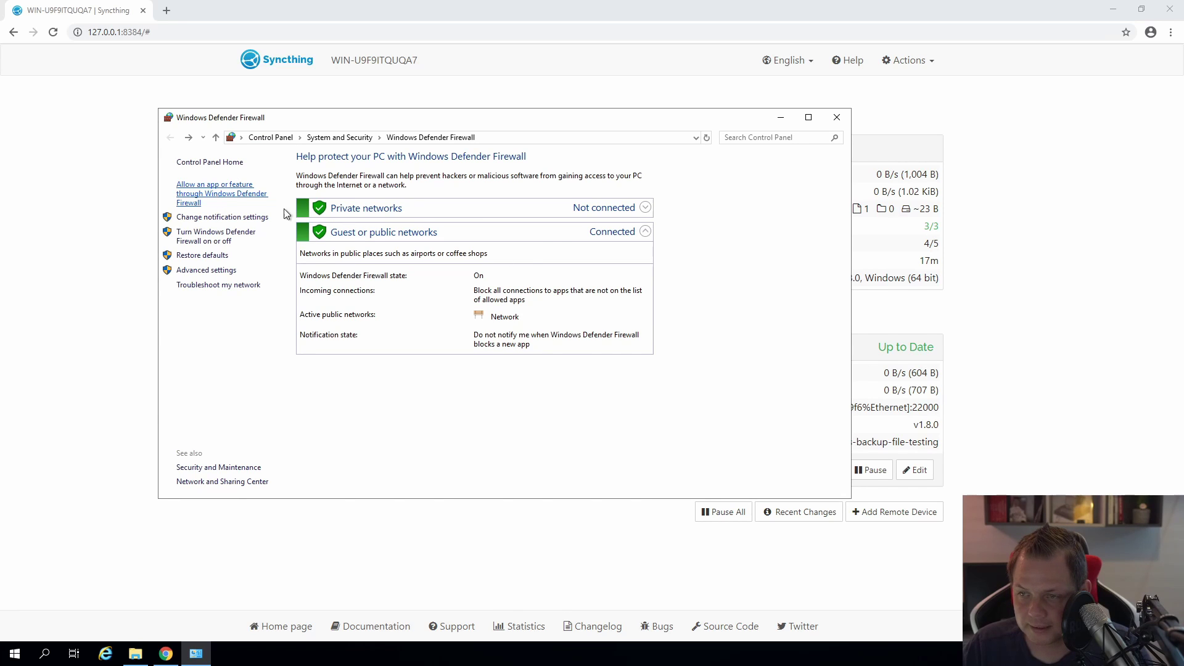
click(993, 439)
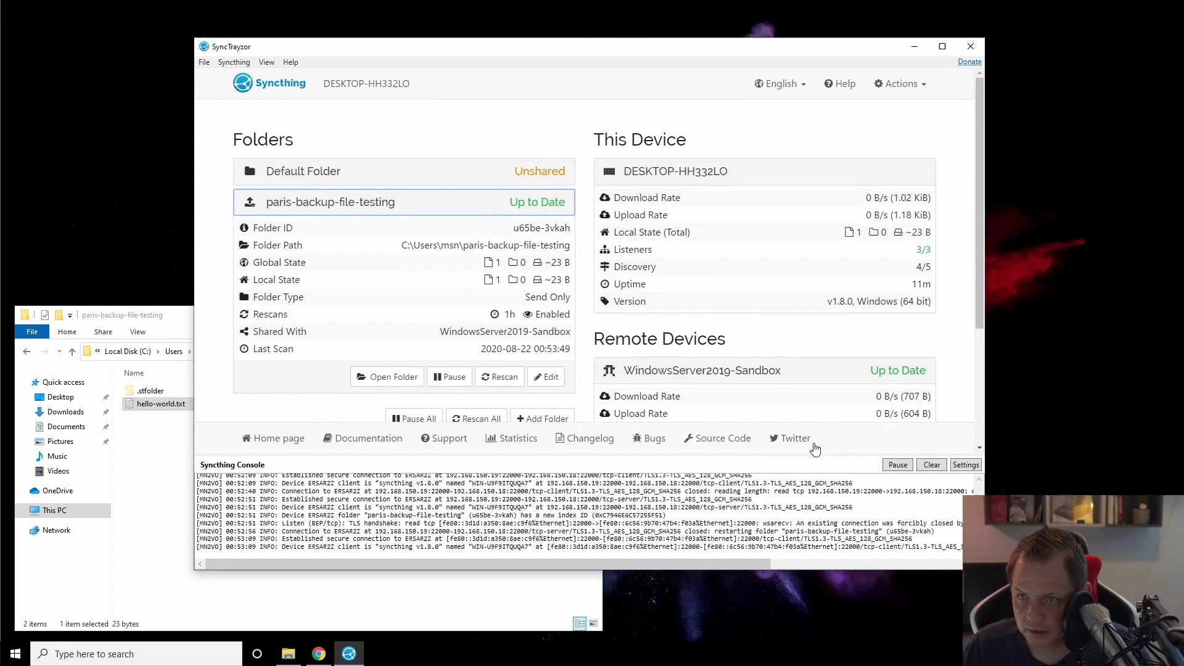
Create an empty text file named secound-file-test.txt in the client's synced folder.
scroll(768, 387, down, 1)
scroll(768, 387, down, 2)
click(151, 476)
right_click(158, 460)
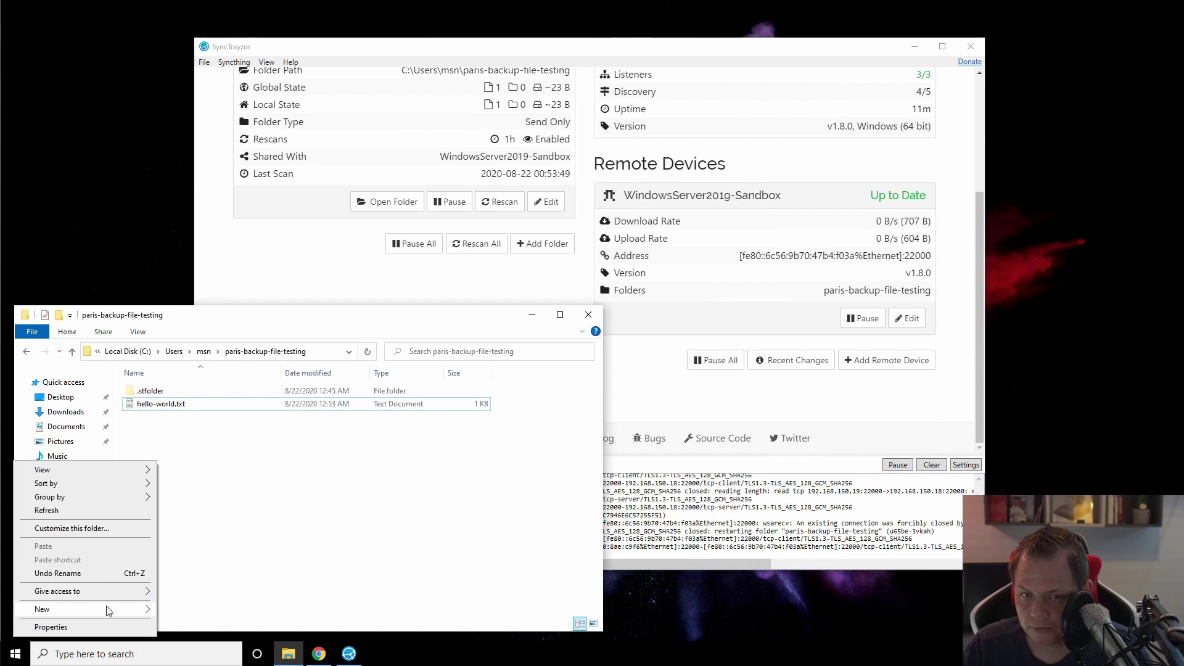
mouse_move(108, 612)
click(186, 594)
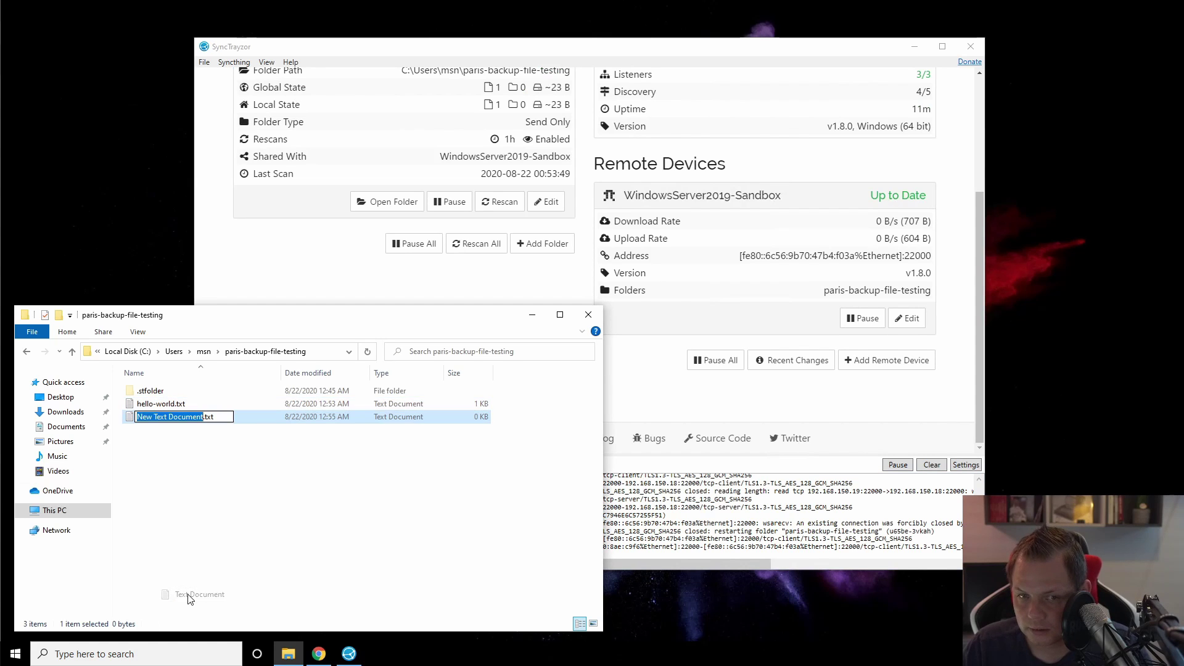
text(secound-file-test)
click(190, 599)
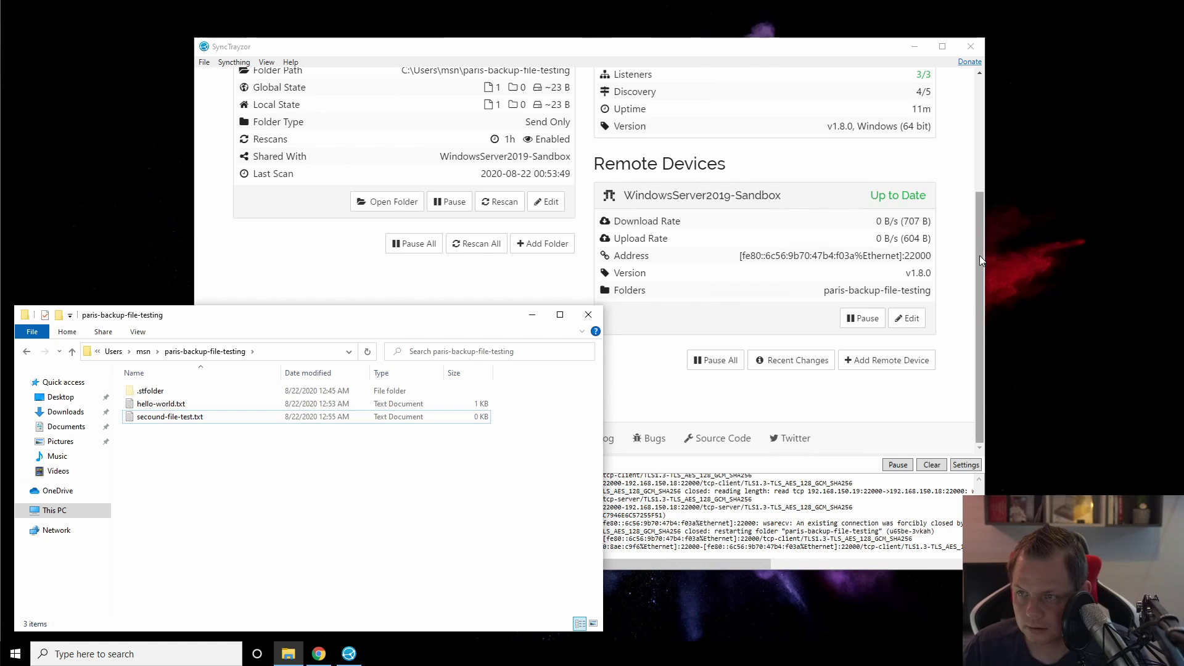
drag(980, 255, 978, 228)
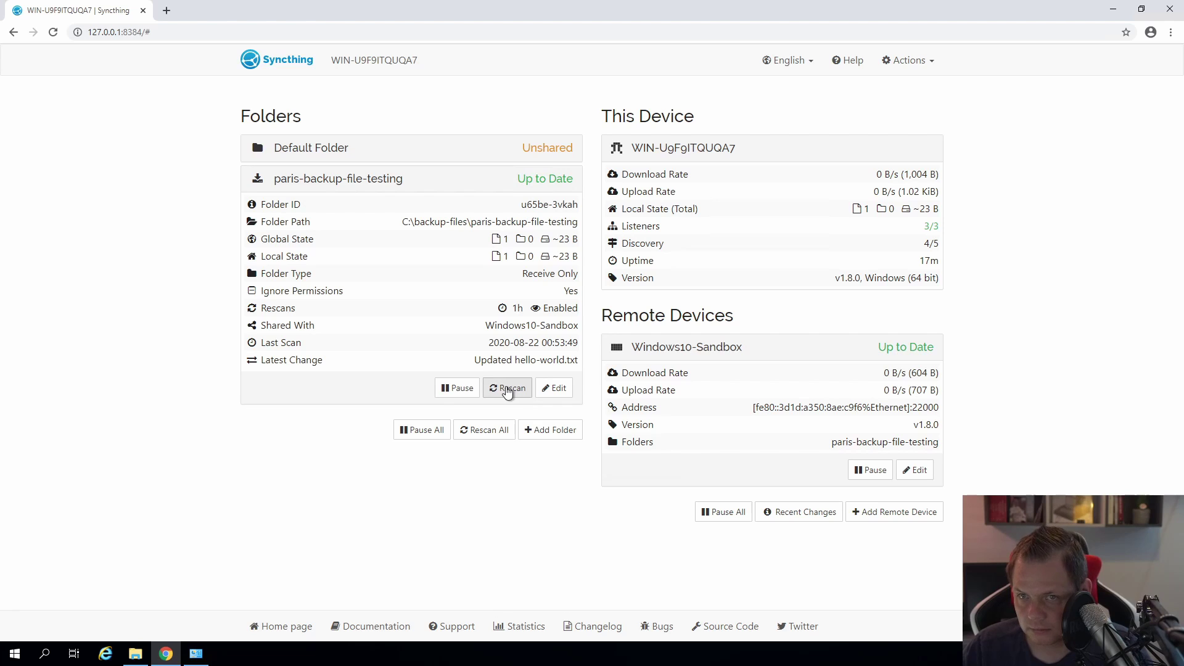
Minimize the server's folder window and snap the Chrome Syncthing page to the right half.
click(135, 654)
key(super+Down)
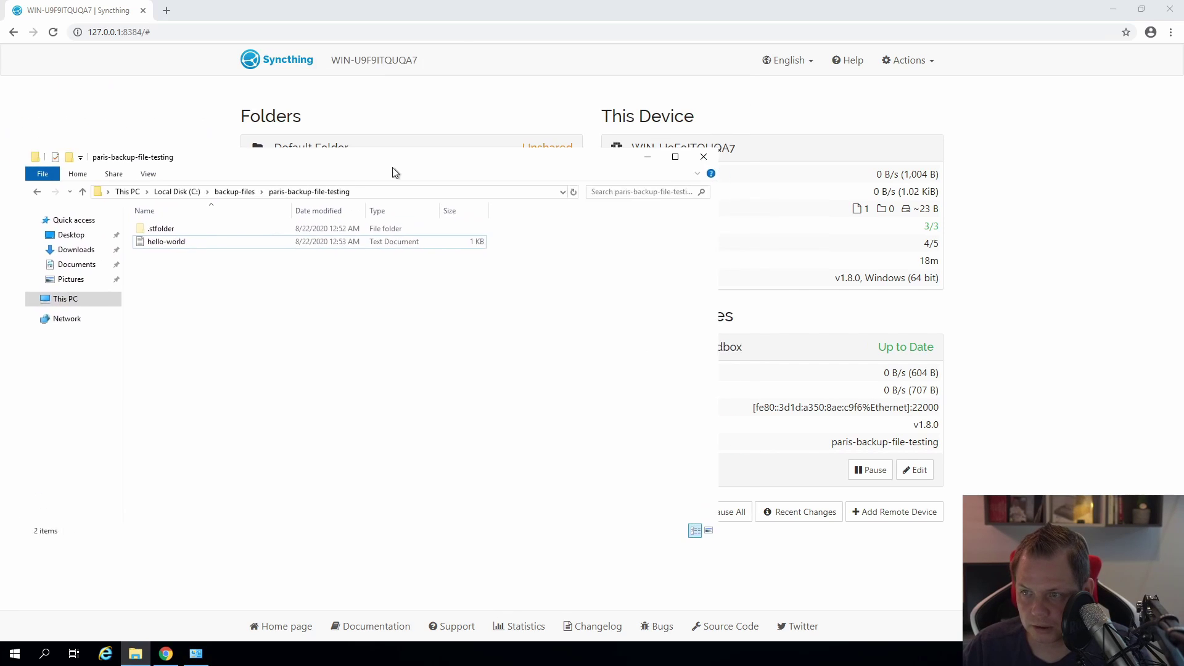
click(1140, 10)
drag(559, 36, 1181, 58)
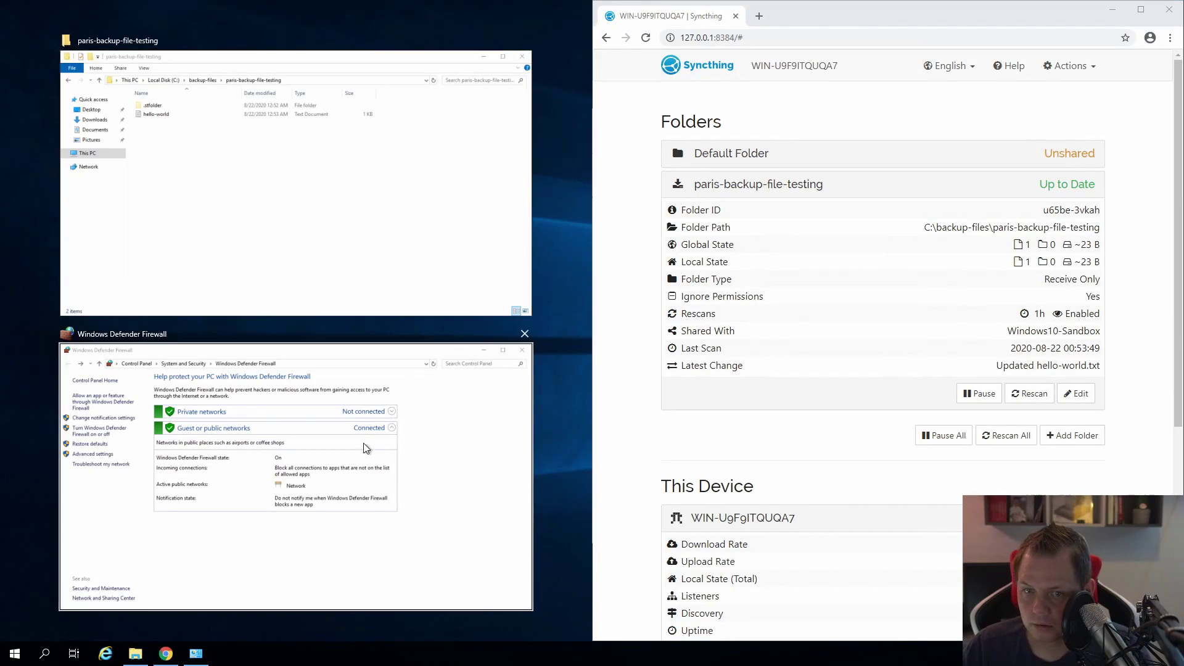
Open Windows Defender Firewall with Advanced Security and close the basic firewall window.
click(340, 486)
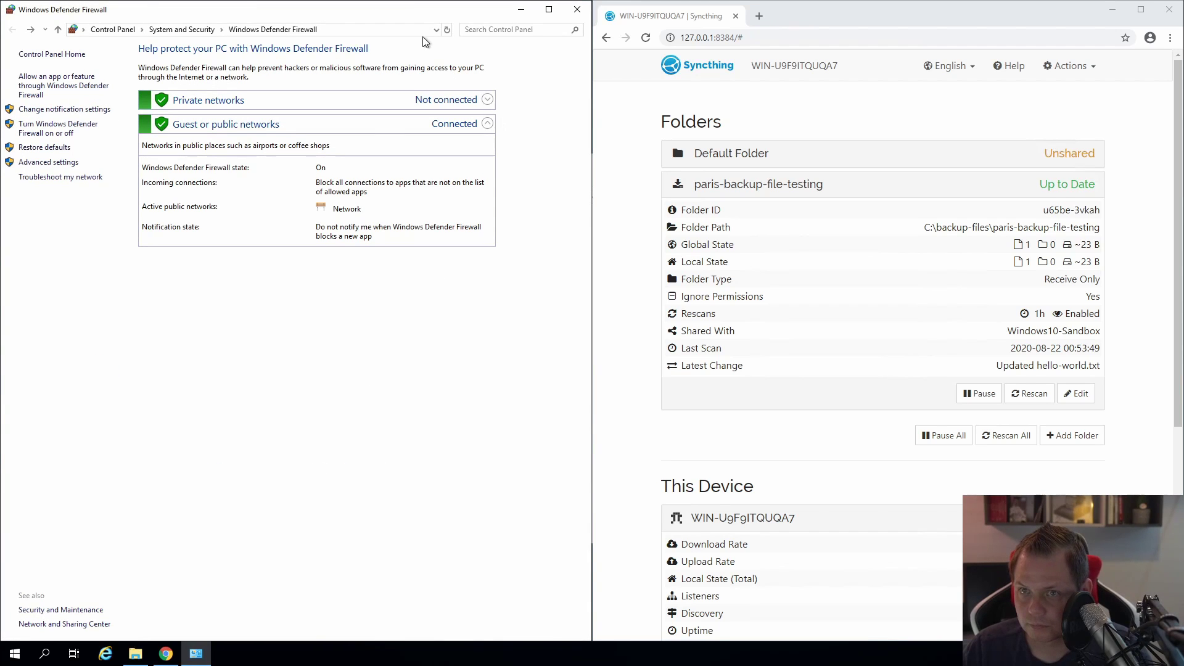
drag(422, 9, 584, 54)
scroll(853, 366, down, 3)
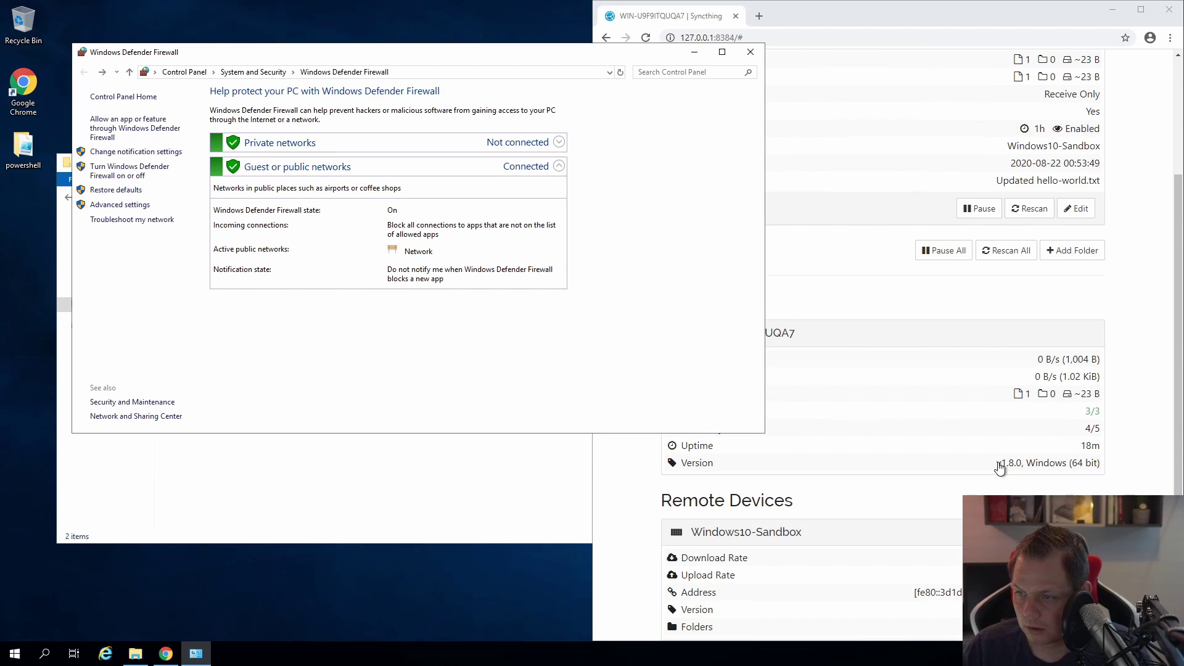
scroll(1000, 467, up, 3)
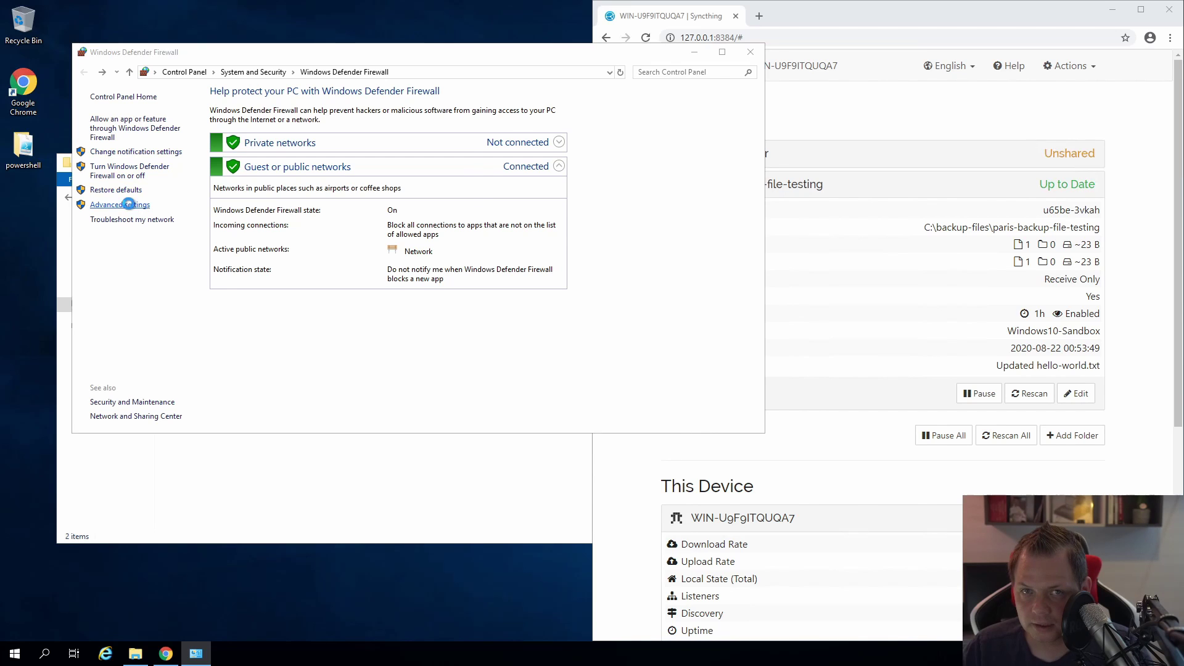
click(127, 206)
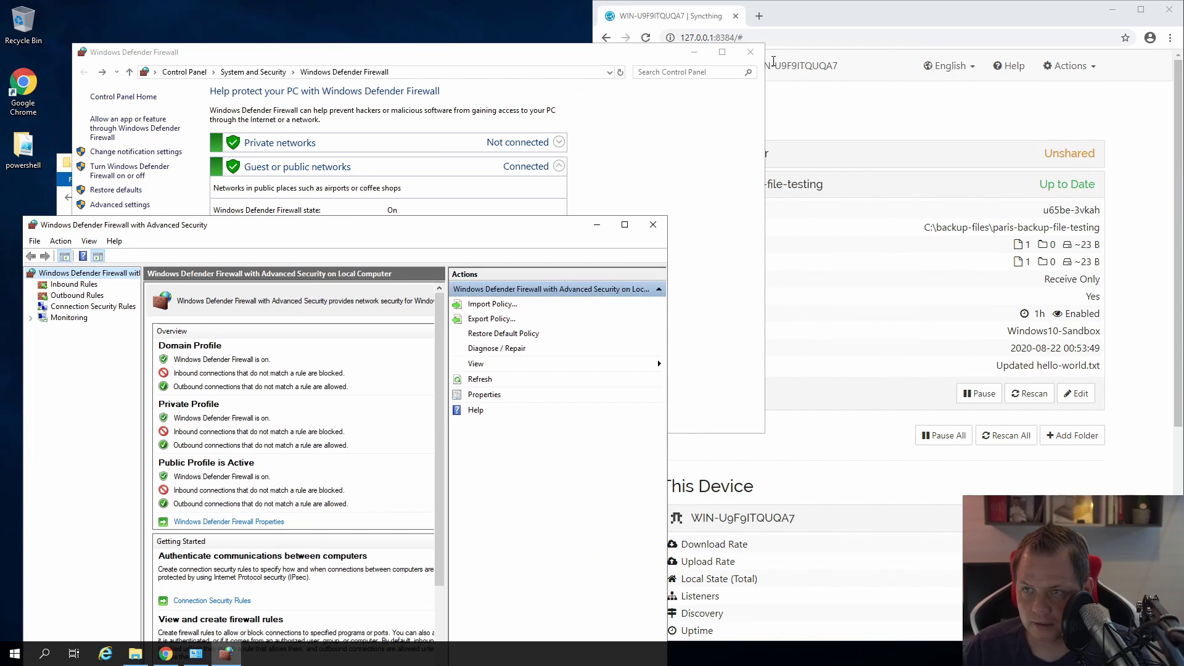
click(750, 52)
drag(407, 231, 513, 29)
Start a new inbound port rule allowing TCP 22000 on all three profiles.
click(179, 82)
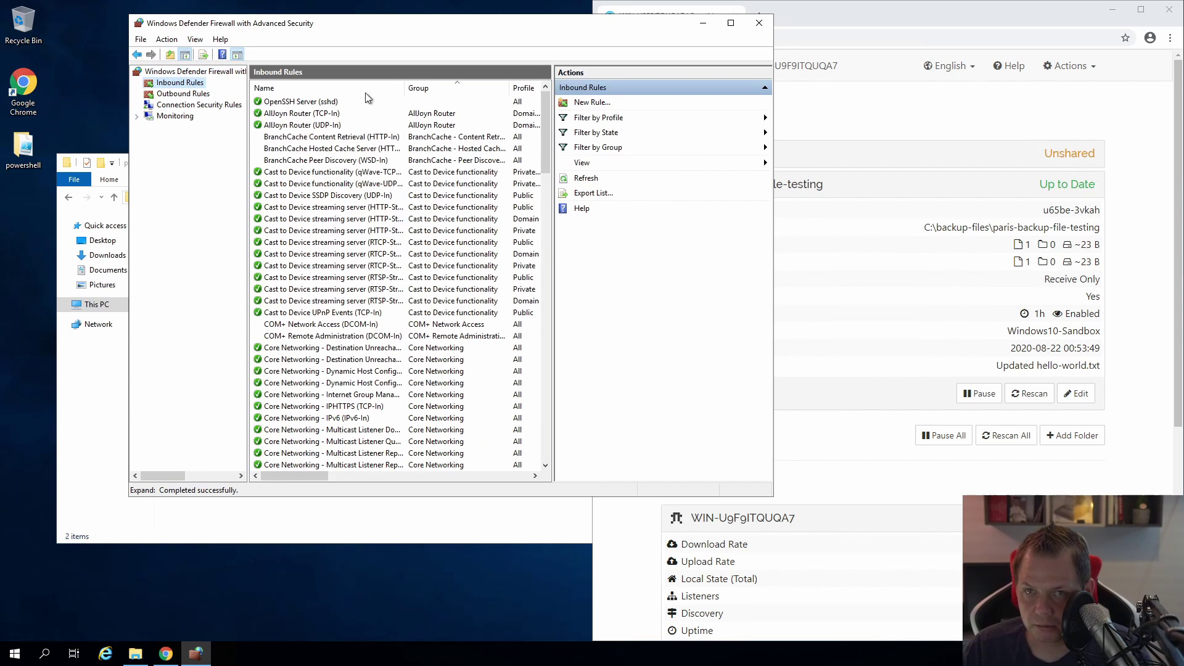
right_click(187, 87)
click(228, 96)
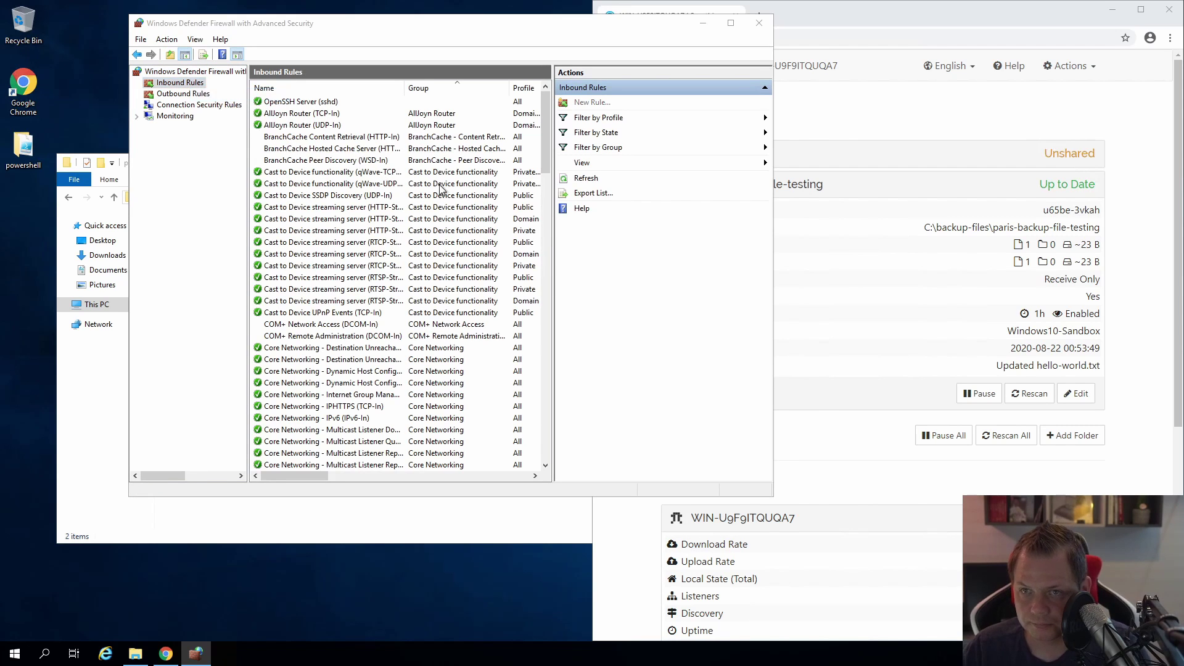
click(164, 154)
click(376, 355)
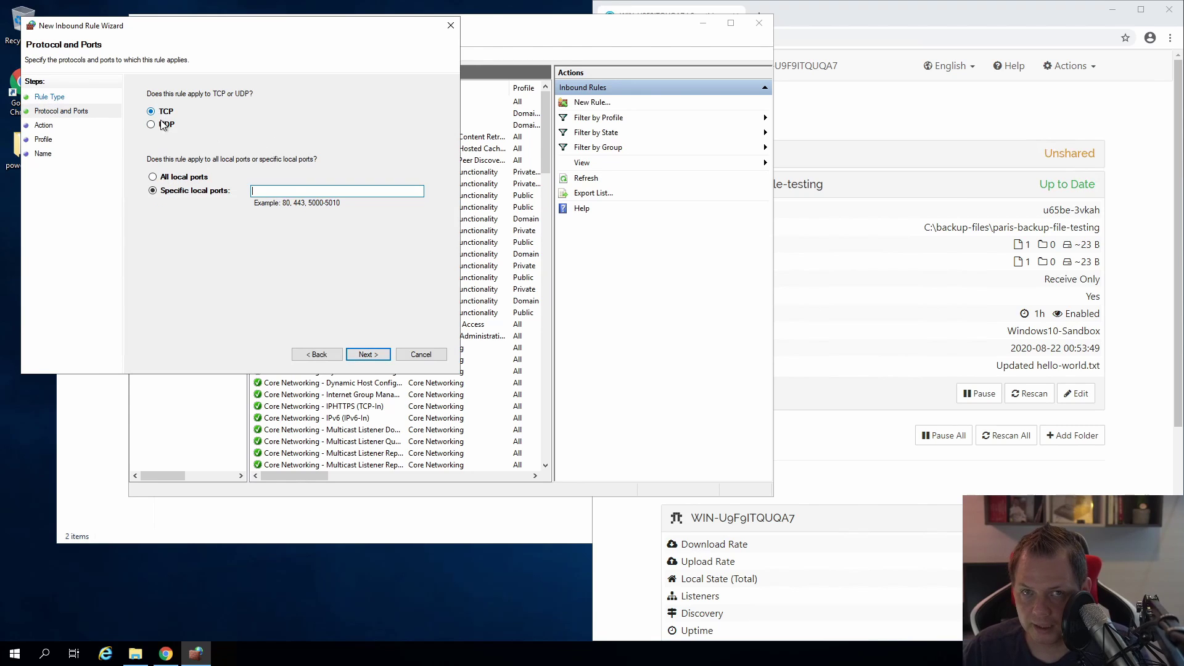
text(22000)
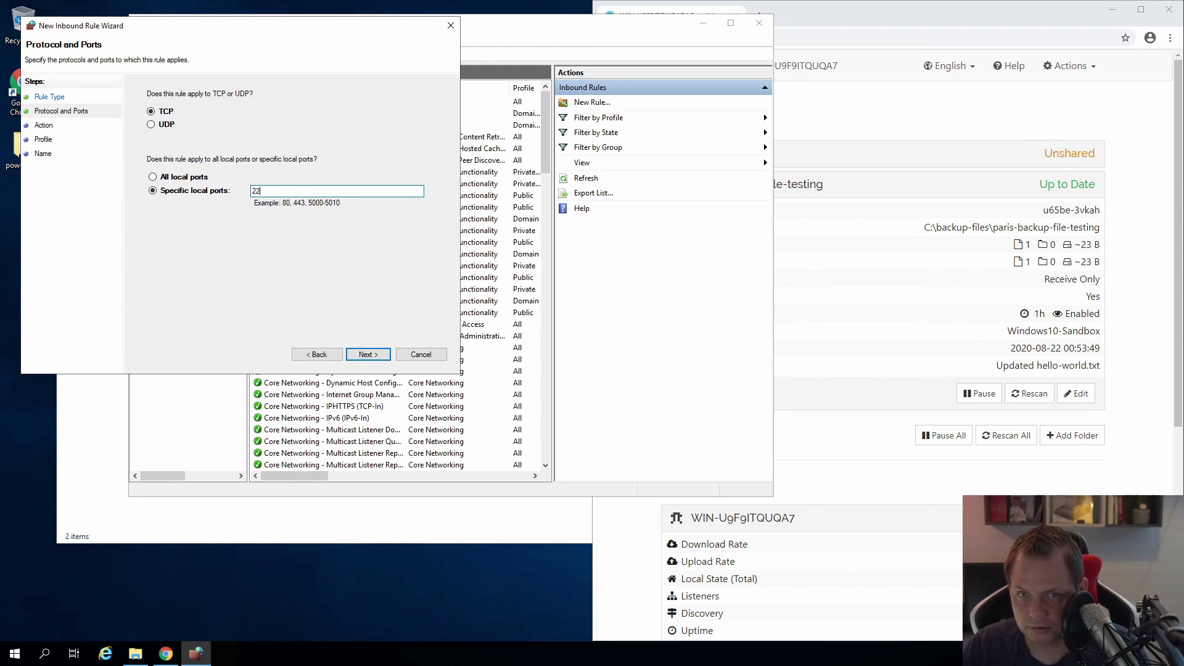
click(367, 354)
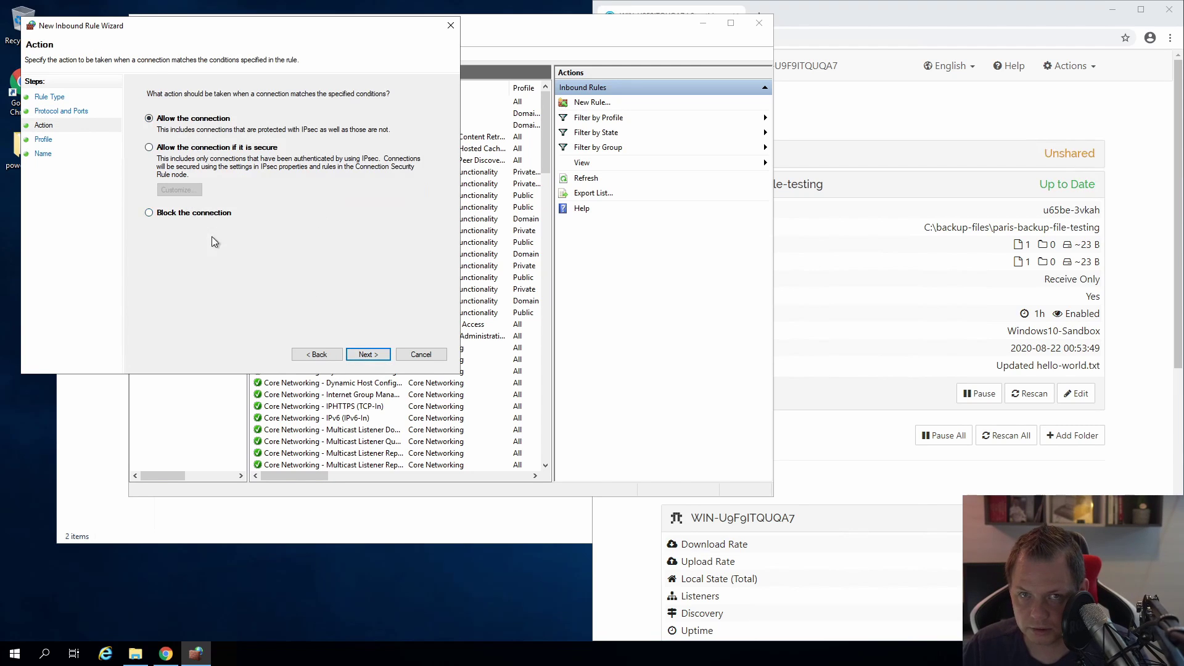
click(375, 355)
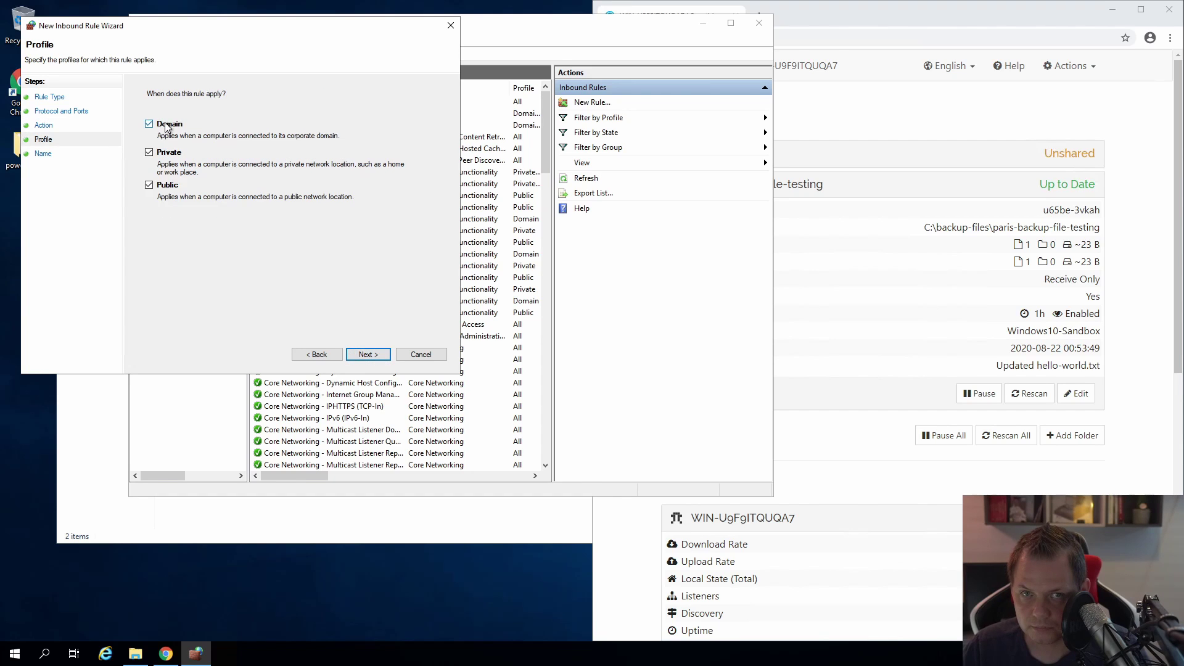
click(369, 354)
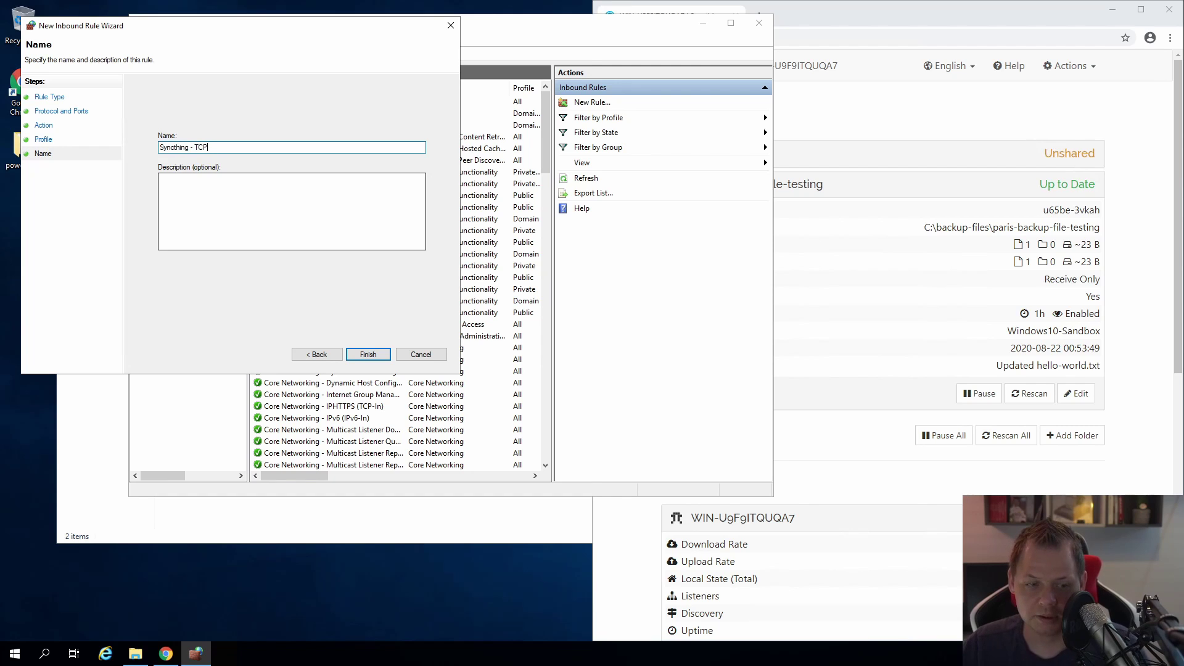
Name the rule 'Syncthing - sync protocol' and finish it.
key(ctrl+a)
key(End)
key(ctrl+shift+Left)
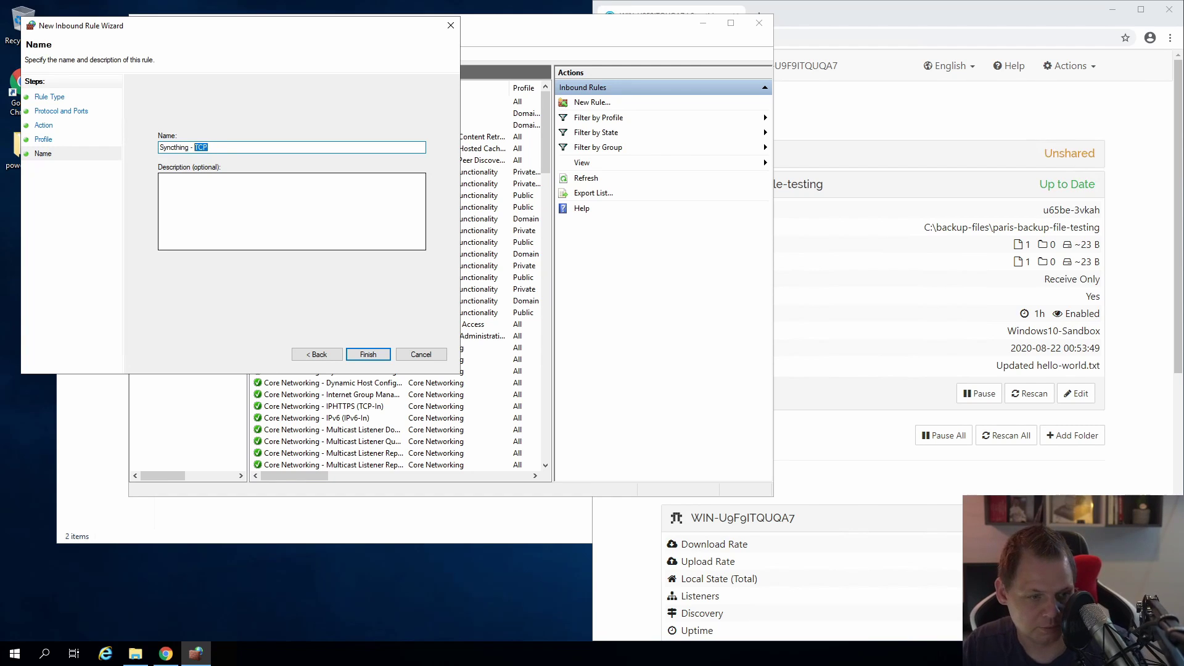
text(sync protocol)
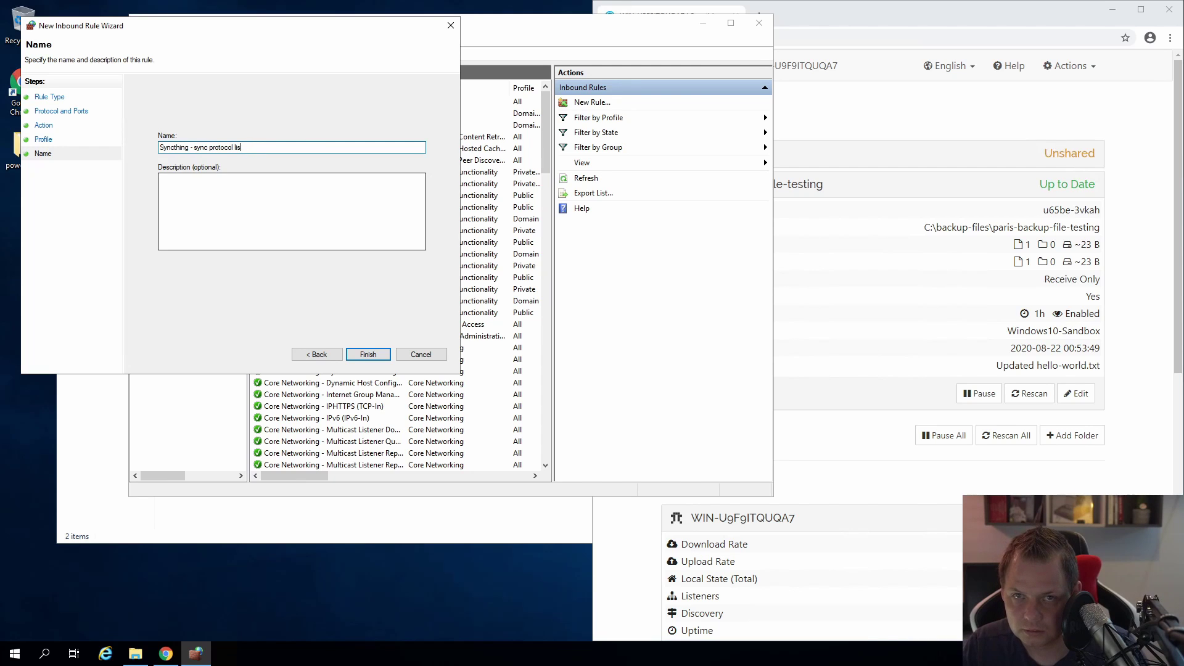
click(372, 354)
Create an inbound port rule allowing UDP 21027 on all profiles, named 'Syncthing - discovery broadcasts'.
right_click(197, 86)
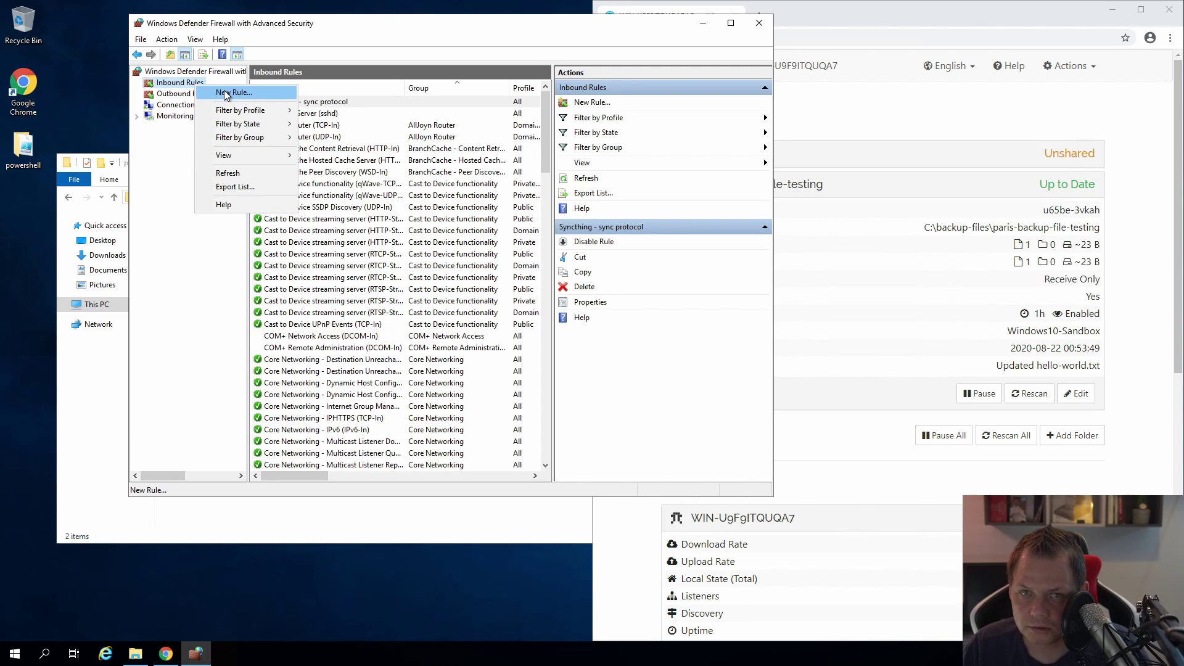
click(233, 93)
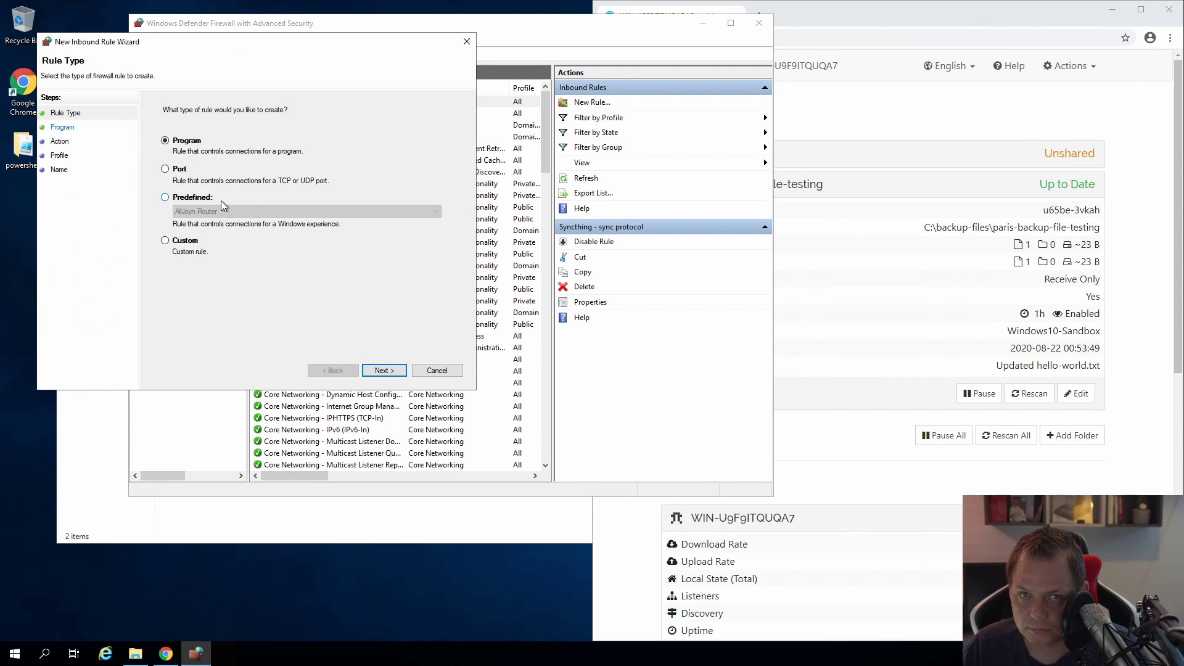
click(185, 171)
click(383, 370)
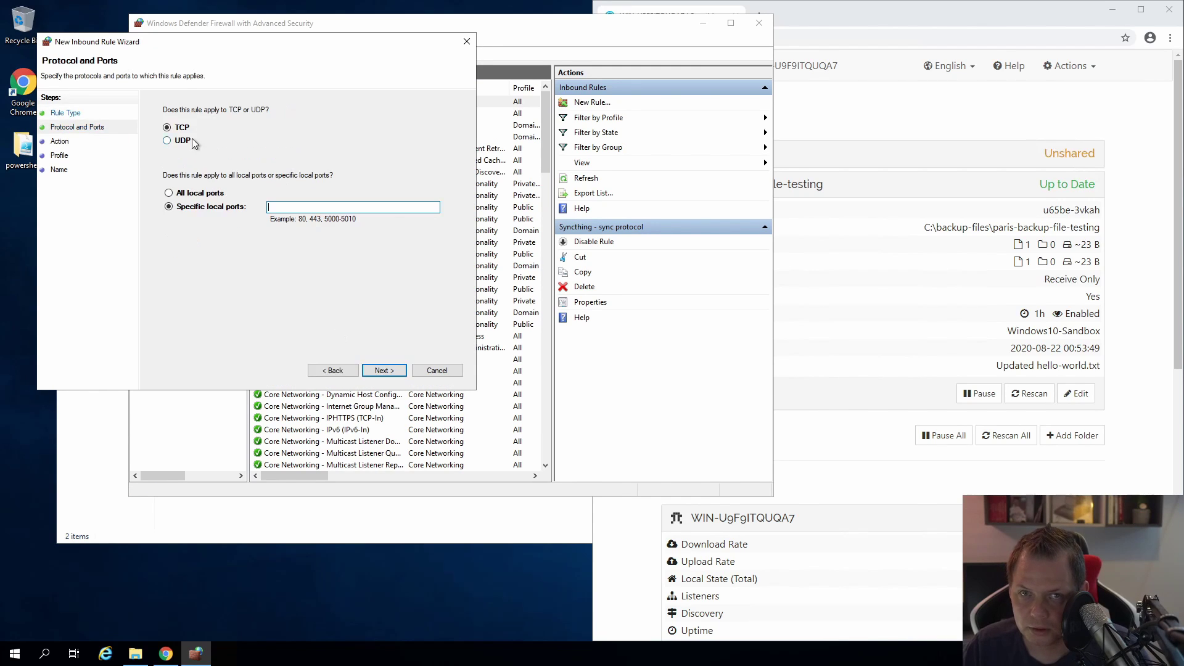
click(195, 144)
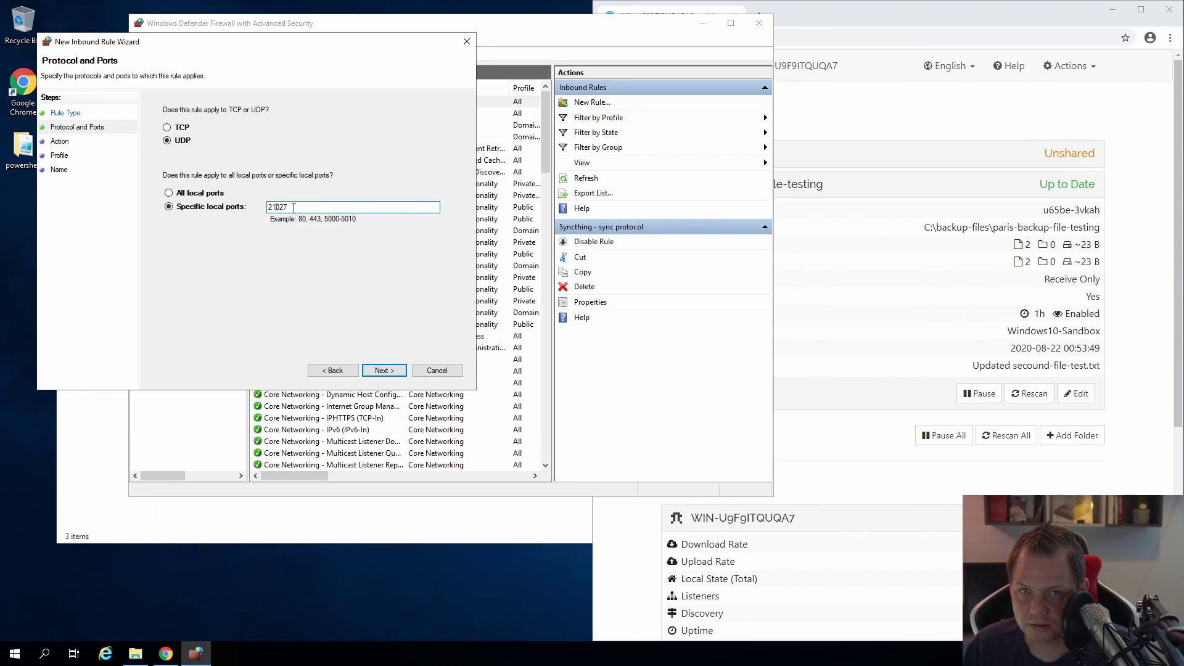
click(383, 370)
click(383, 370)
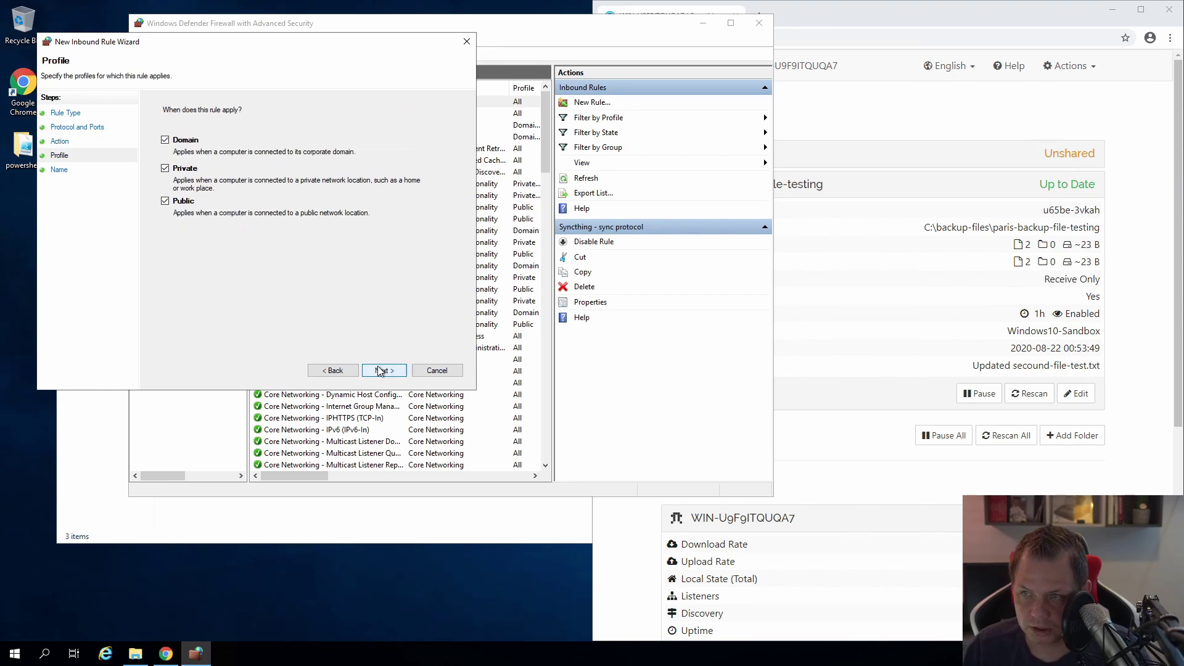
click(383, 370)
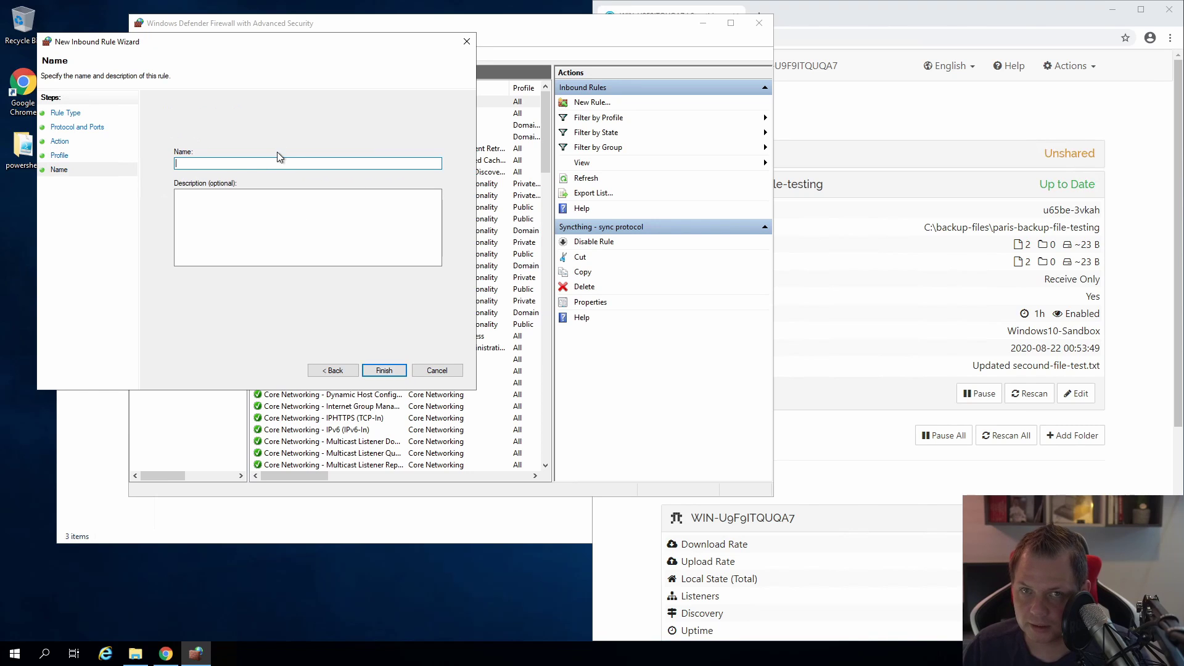
text(Syncthing - discovery bro)
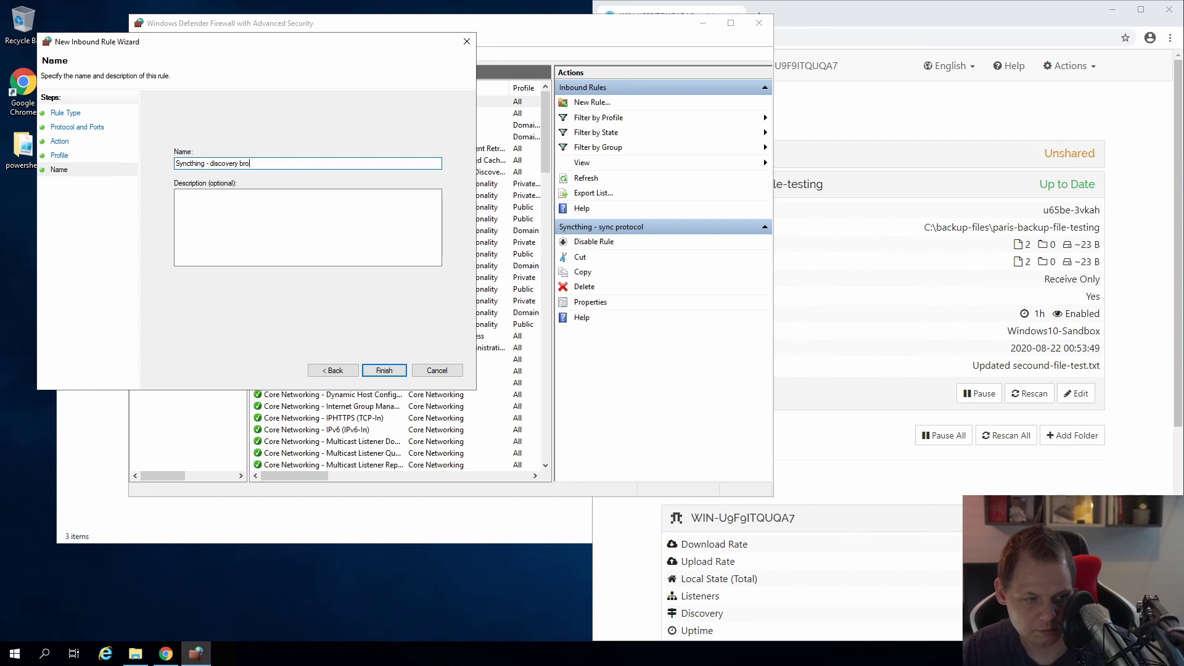
text(adcasts)
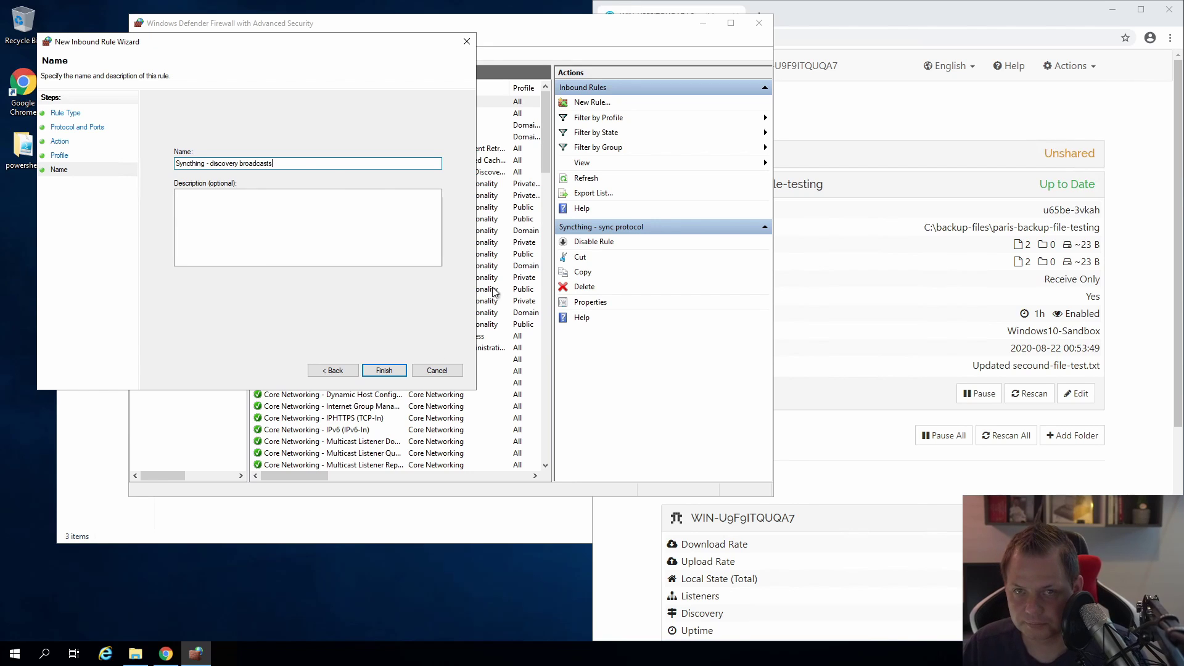
click(384, 370)
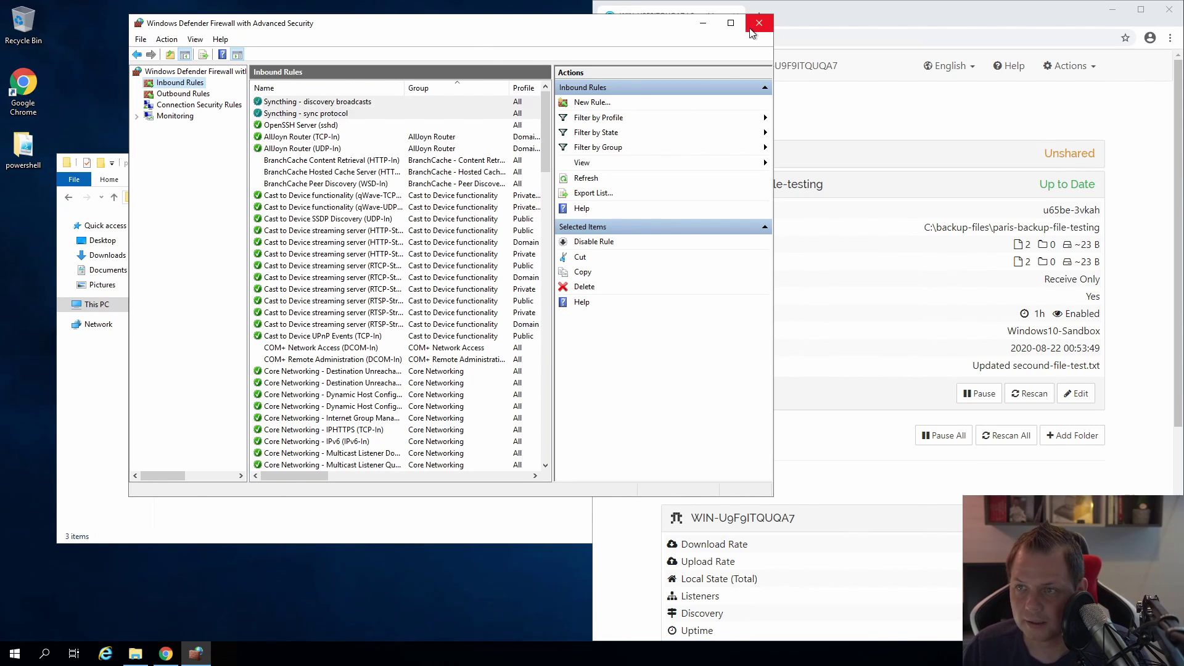
Close the firewall settings and create a folder 'my new folder with a test file inside' in paris-backup-file-testing.
click(758, 24)
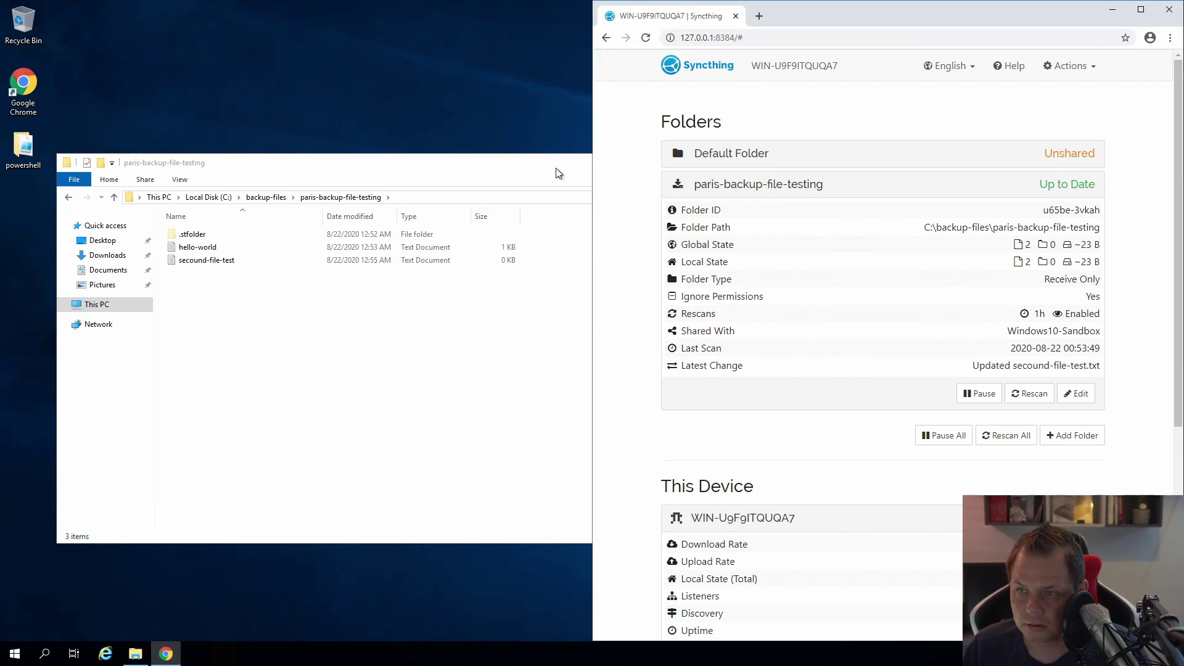
click(377, 348)
click(234, 247)
click(234, 294)
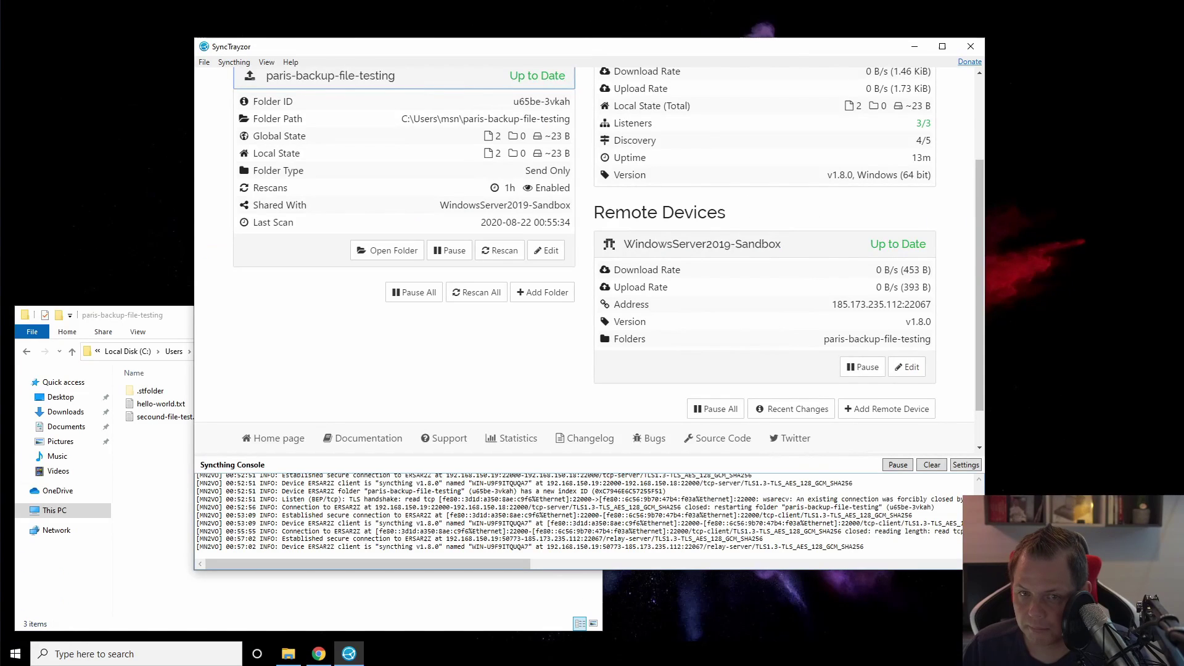
right_click(199, 497)
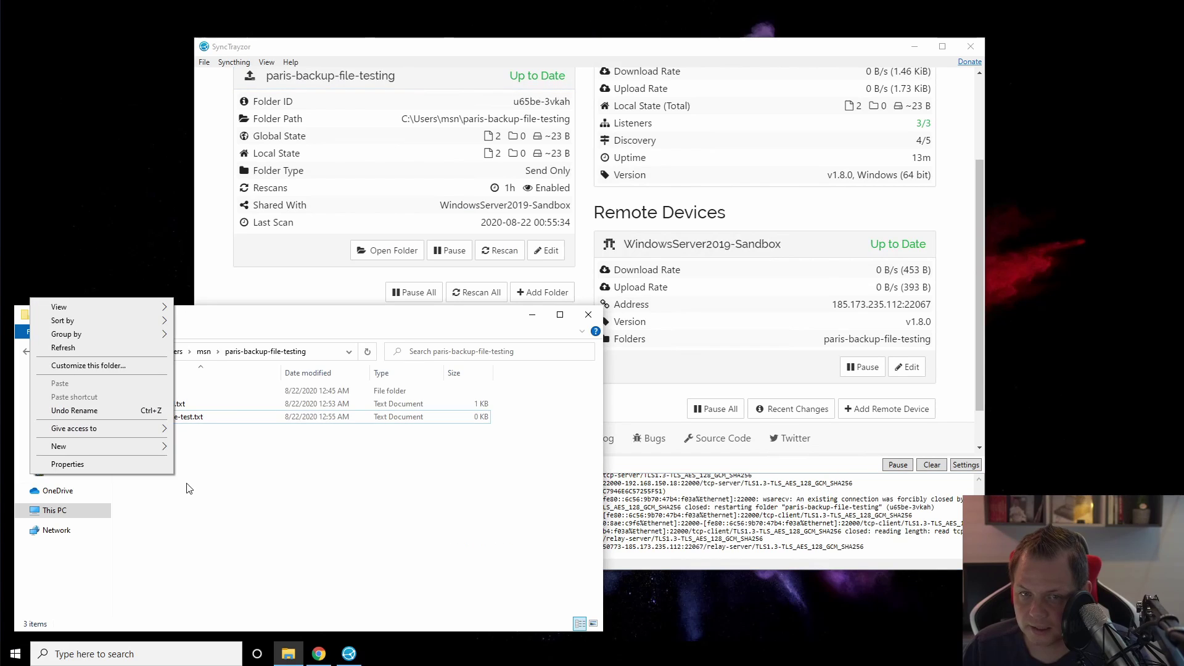
mouse_move(123, 446)
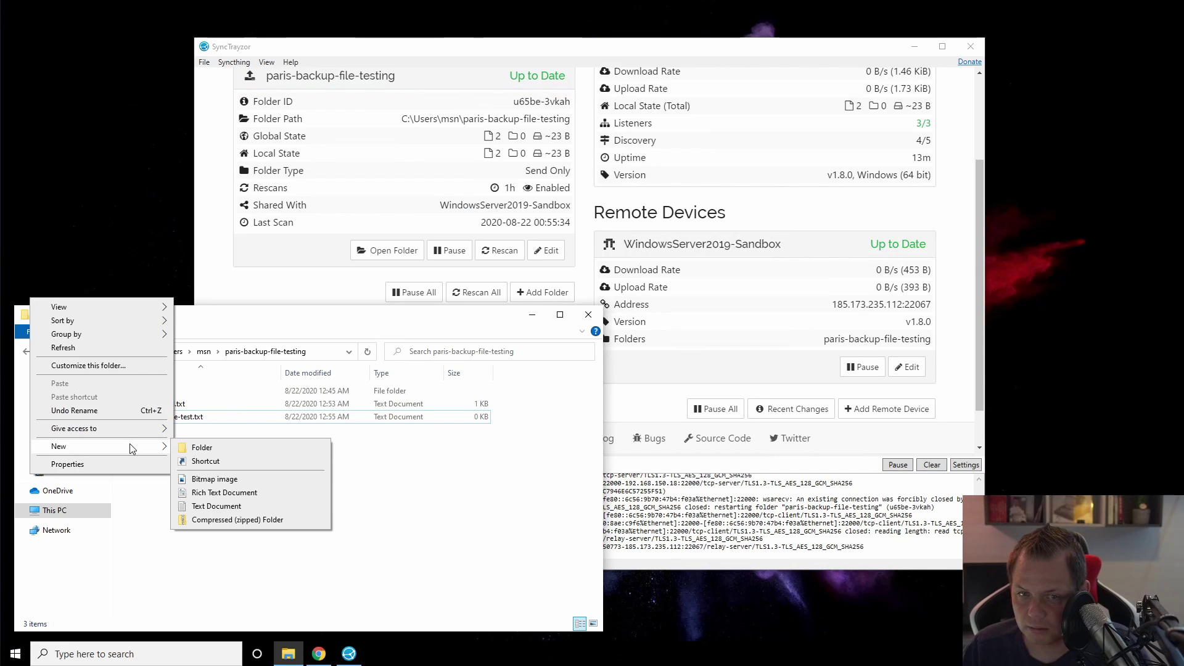
click(233, 449)
text(my new fo)
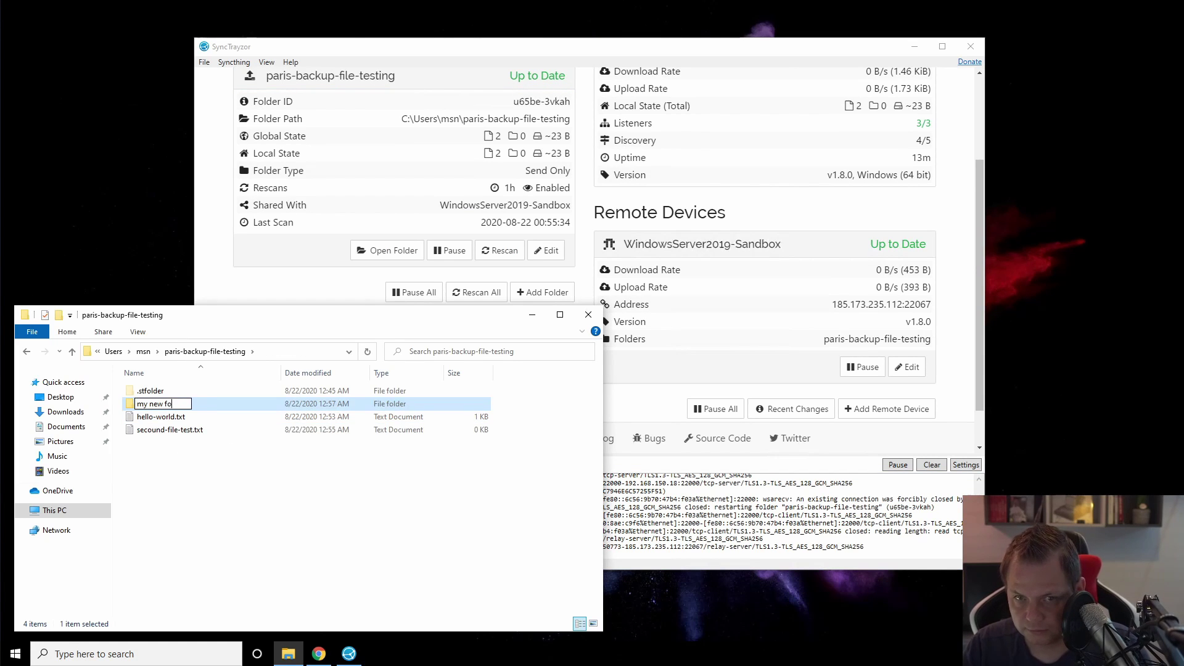
text(lder with a test)
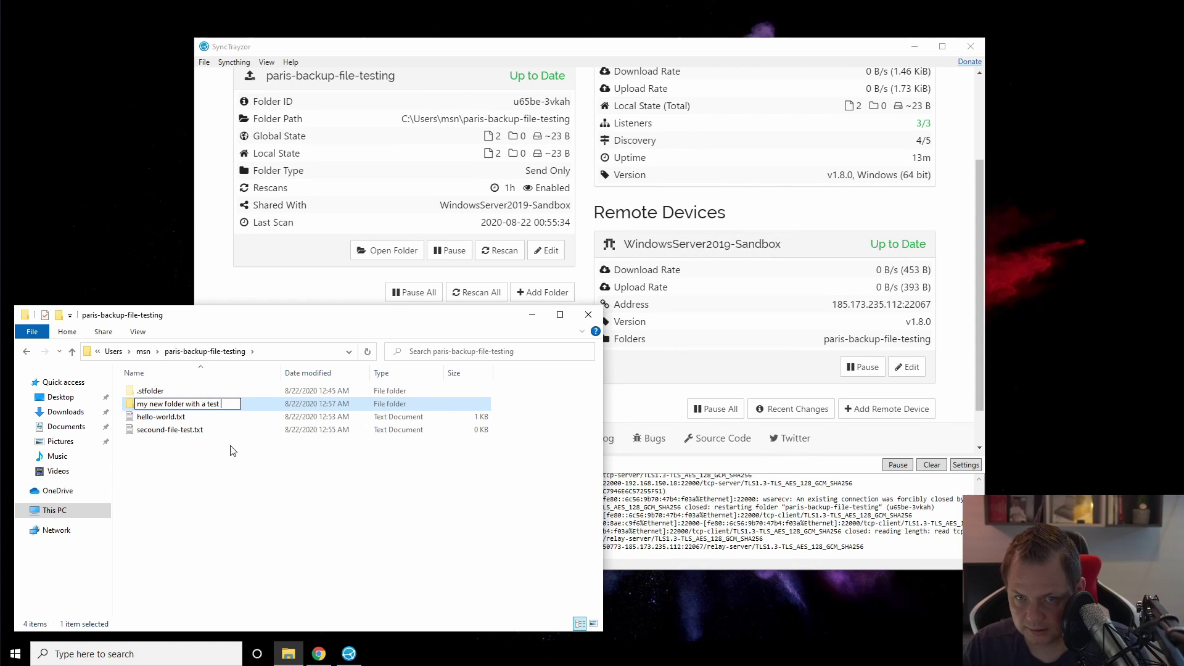
text( file inside)
key(Return)
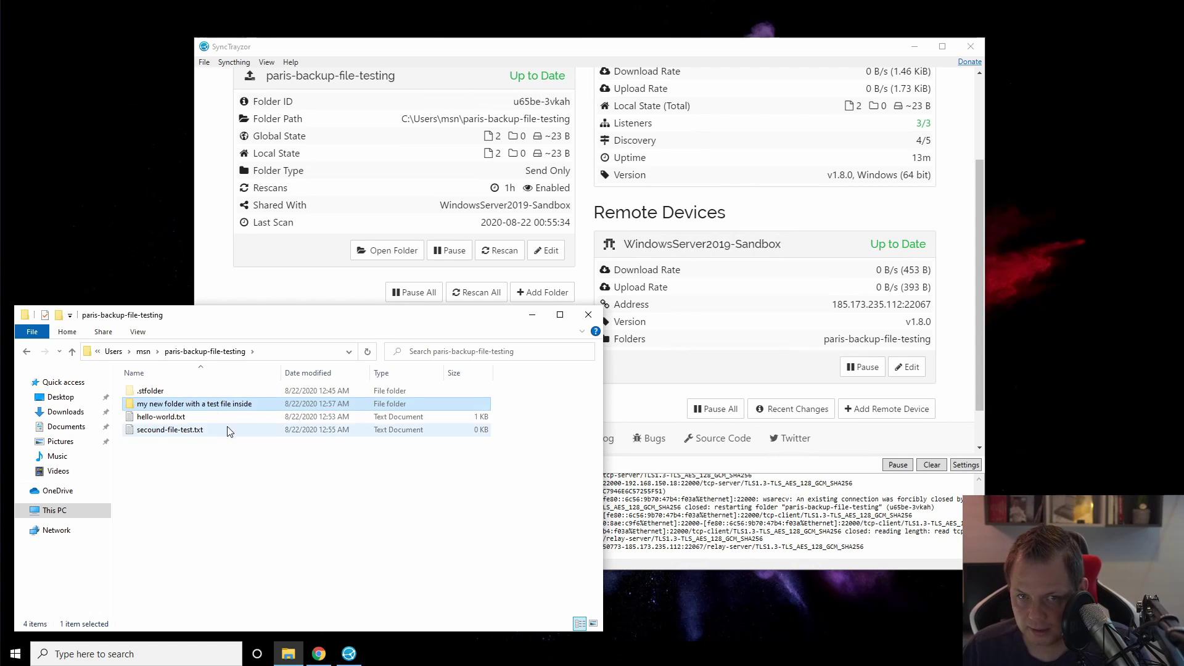
Inside that folder, create a text document named 'my test file in a folder', then check SyncTrayzor's sync status.
double_click(222, 404)
right_click(222, 433)
mouse_move(179, 580)
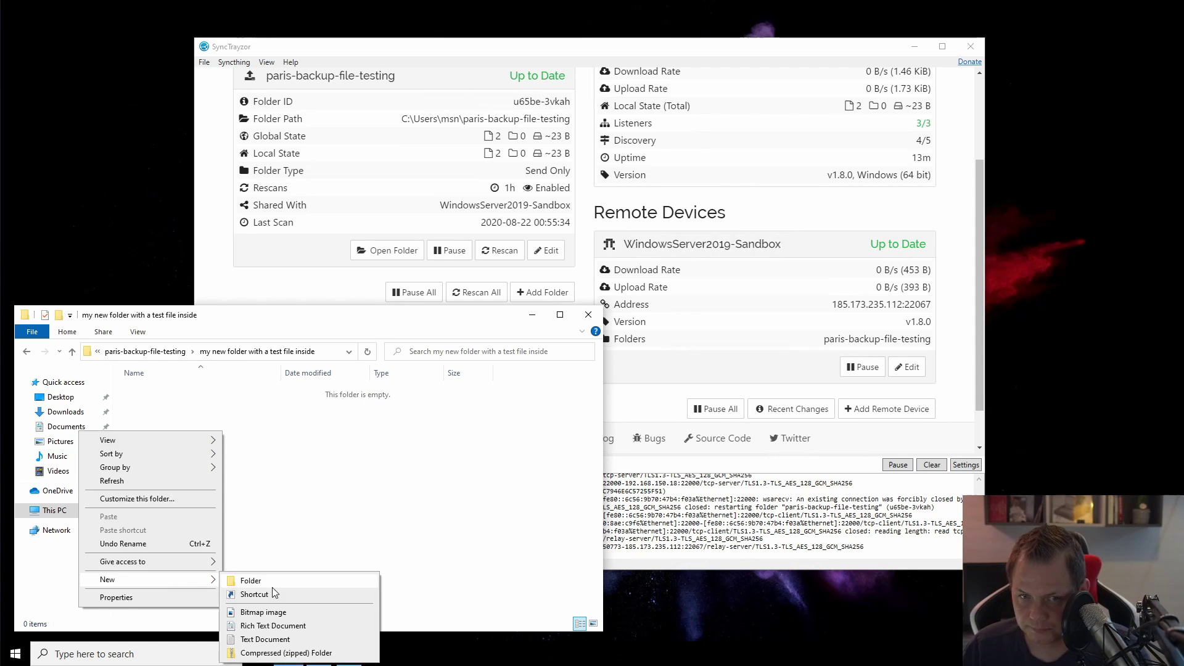
click(265, 639)
text(my test file in )
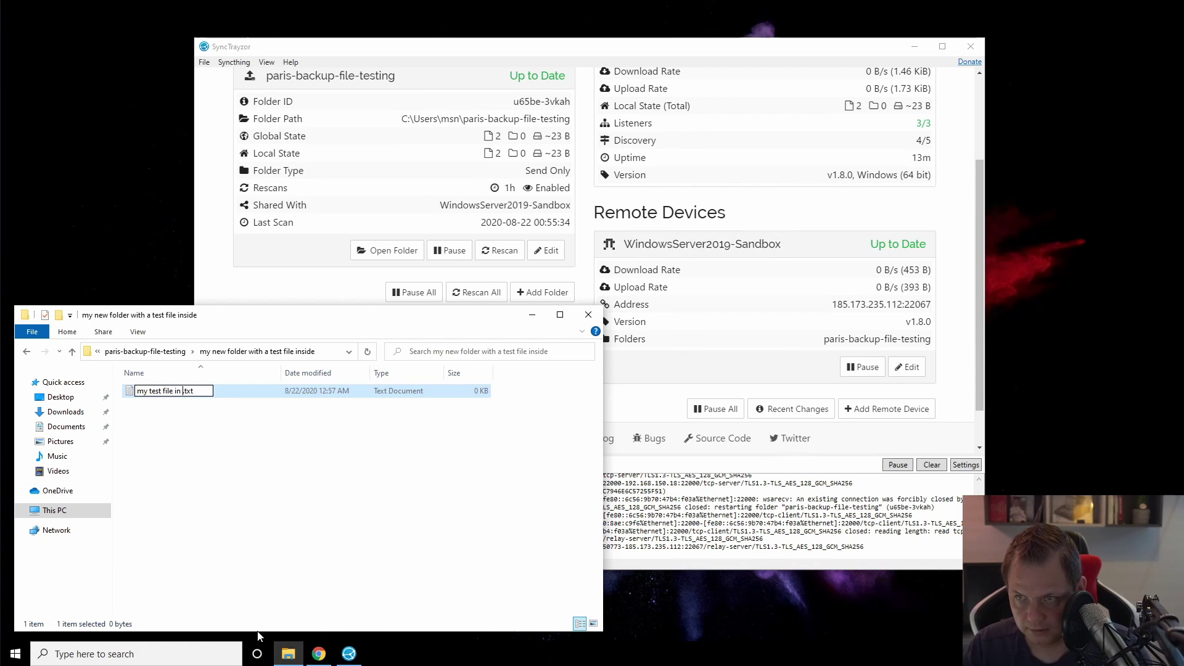
text(a folder)
key(Return)
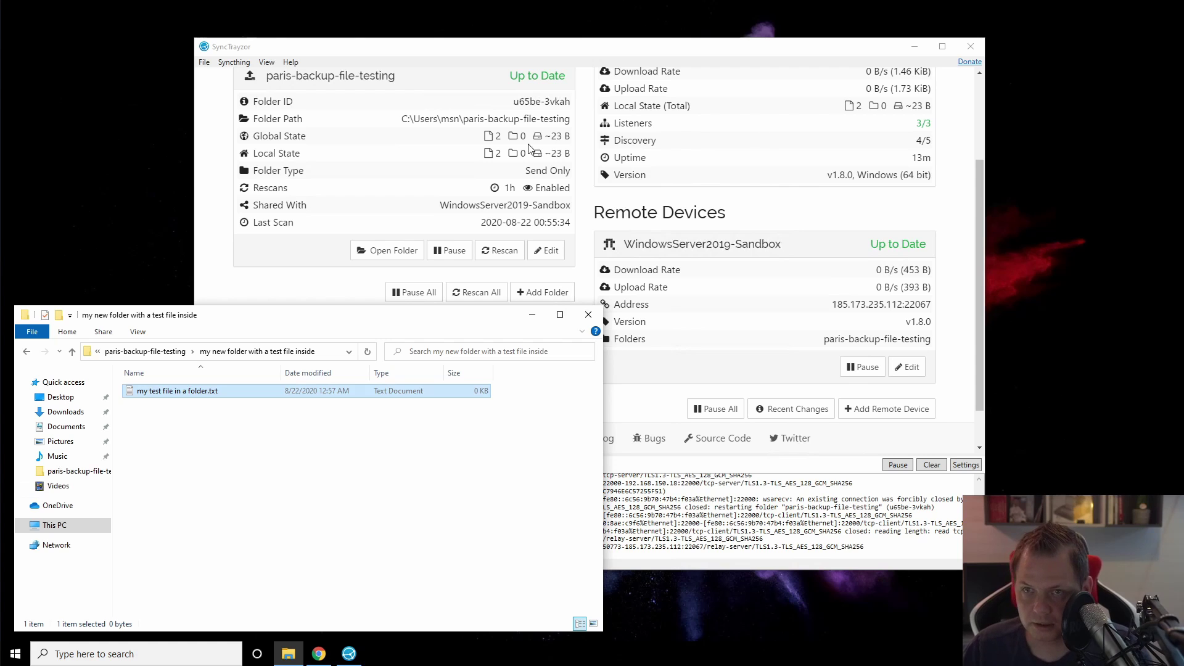
click(467, 167)
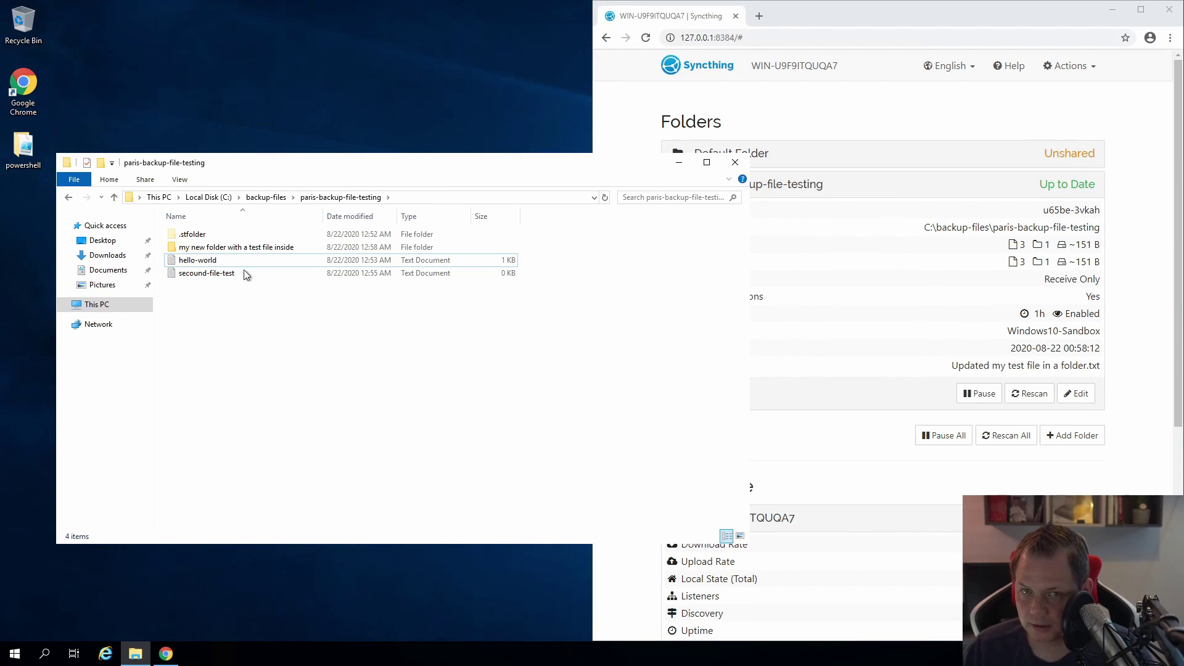
On the server, open the replicated folder and select 'my test file in a folder' inside it.
double_click(234, 246)
click(216, 235)
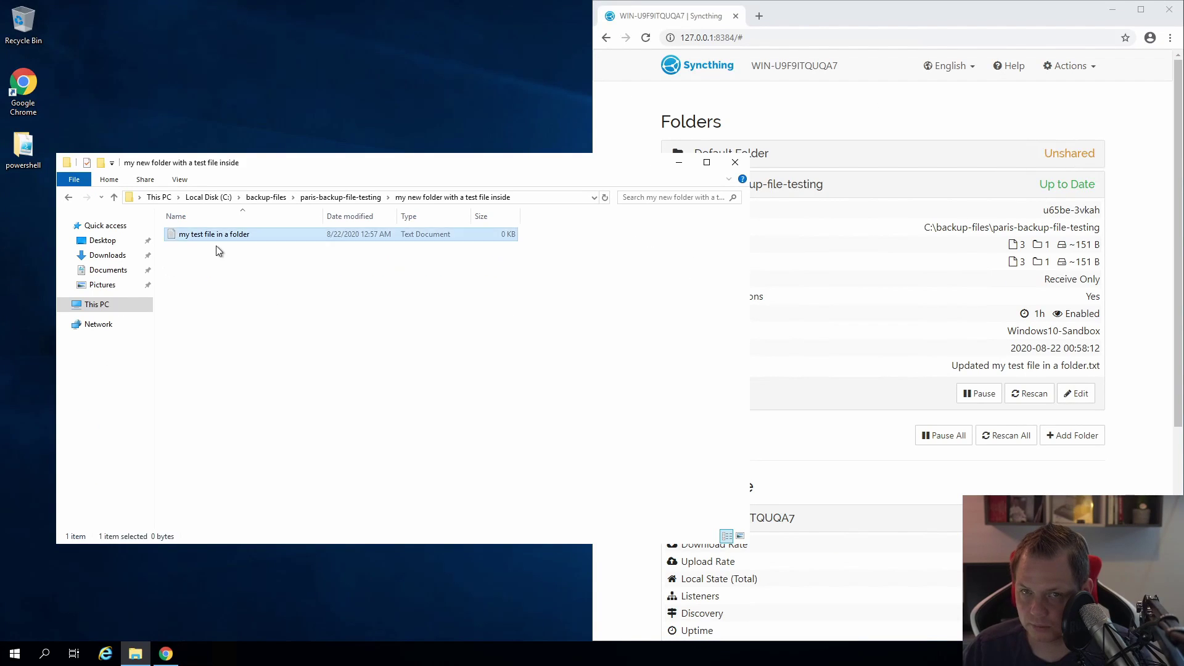
drag(638, 173, 625, 164)
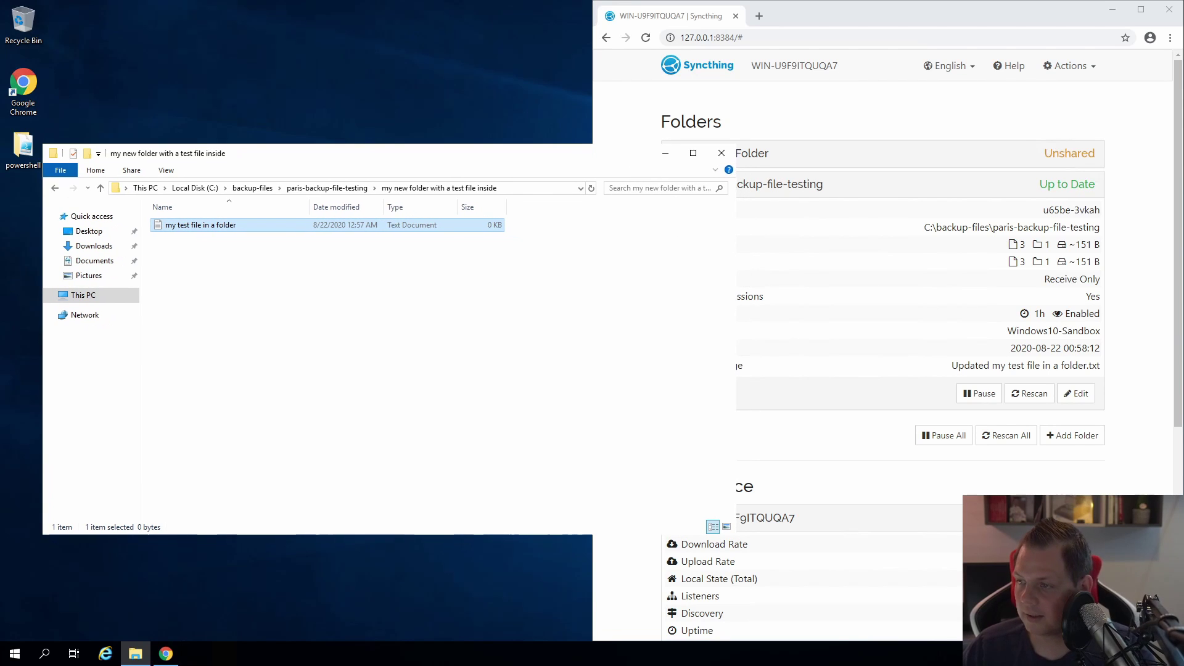